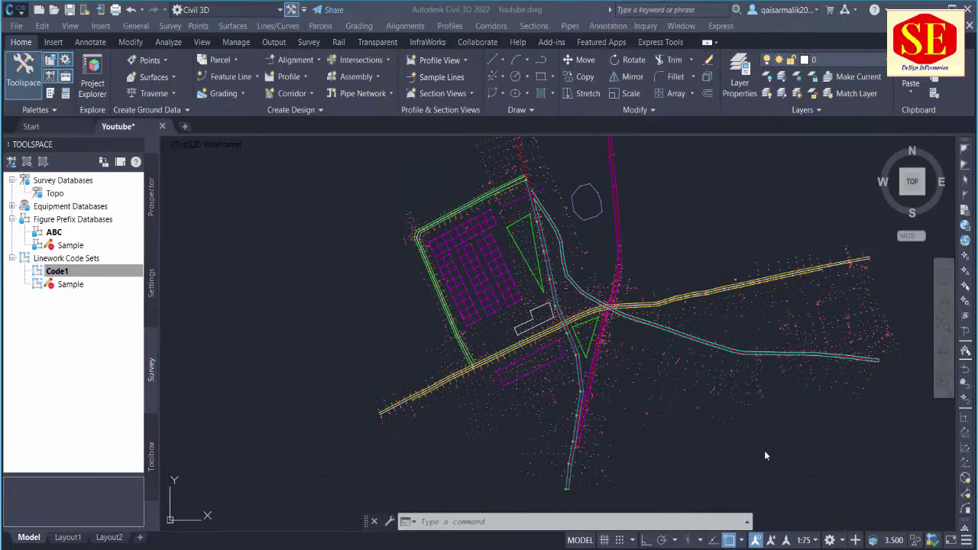
Step: Pan around the site plan and select the ABC figure prefix database in the Survey tab
{"action": "middle_click_drag", "start_coordinate": [721, 256], "coordinate": [691, 269]}
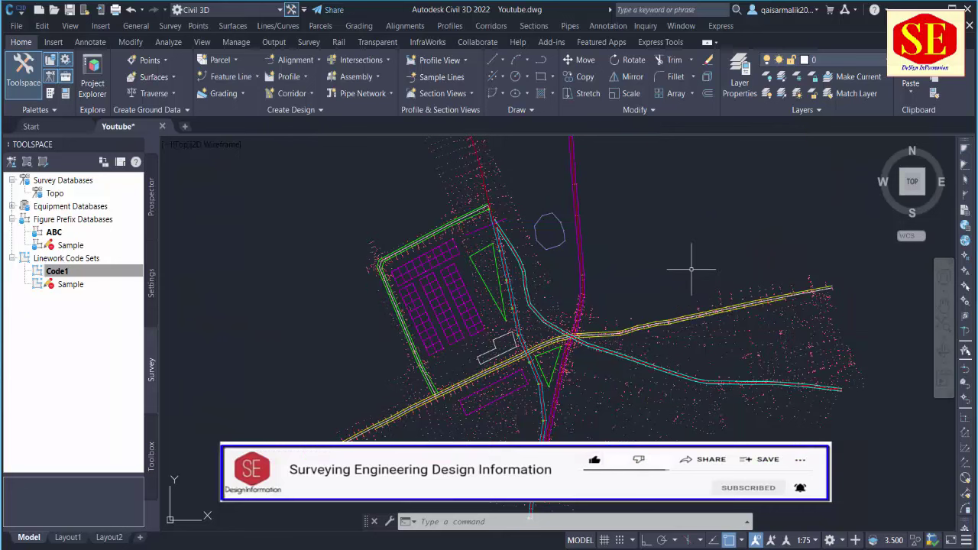
{"action": "scroll", "coordinate": [527, 269], "scroll_direction": "up", "scroll_amount": 2}
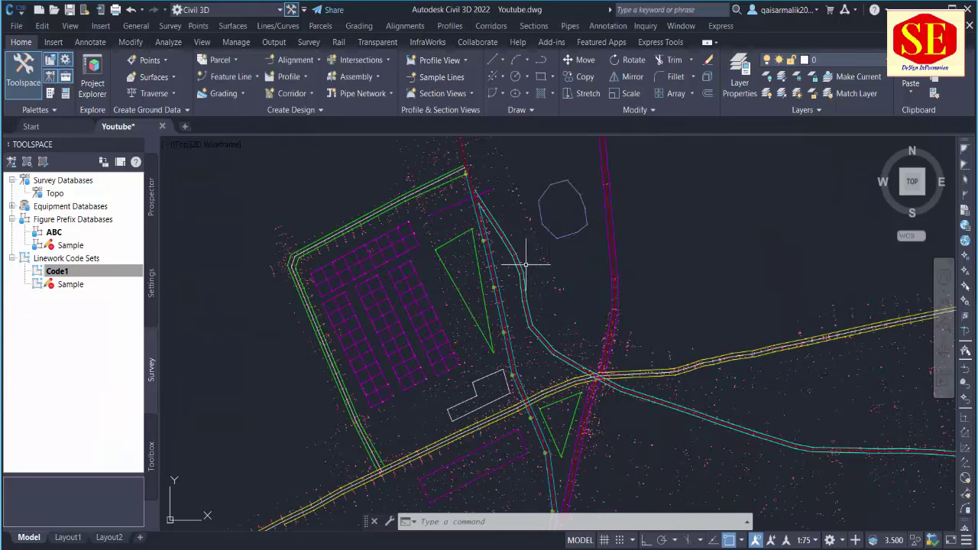
{"action": "scroll", "coordinate": [537, 228], "scroll_direction": "down", "scroll_amount": 5}
{"action": "scroll", "coordinate": [562, 256], "scroll_direction": "down", "scroll_amount": 1}
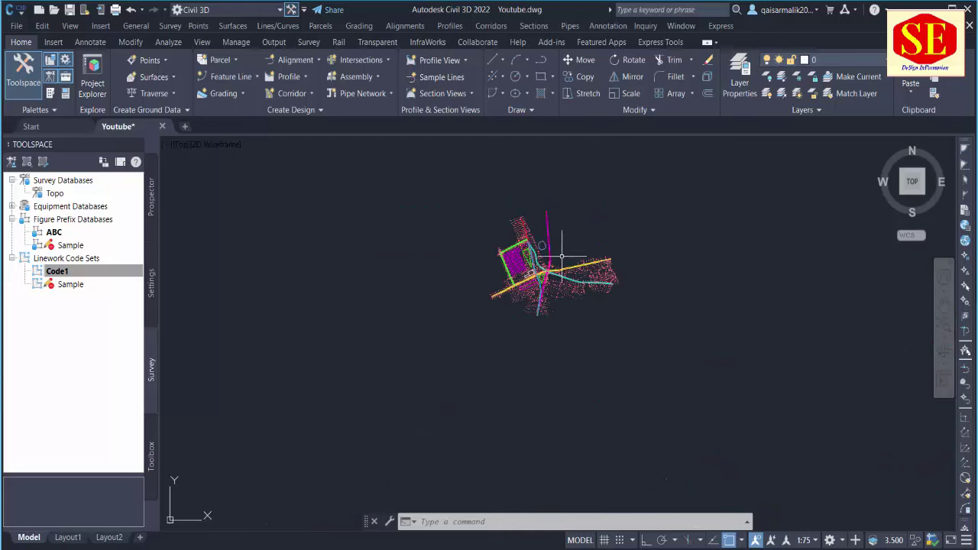
{"action": "scroll", "coordinate": [561, 258], "scroll_direction": "up", "scroll_amount": 6}
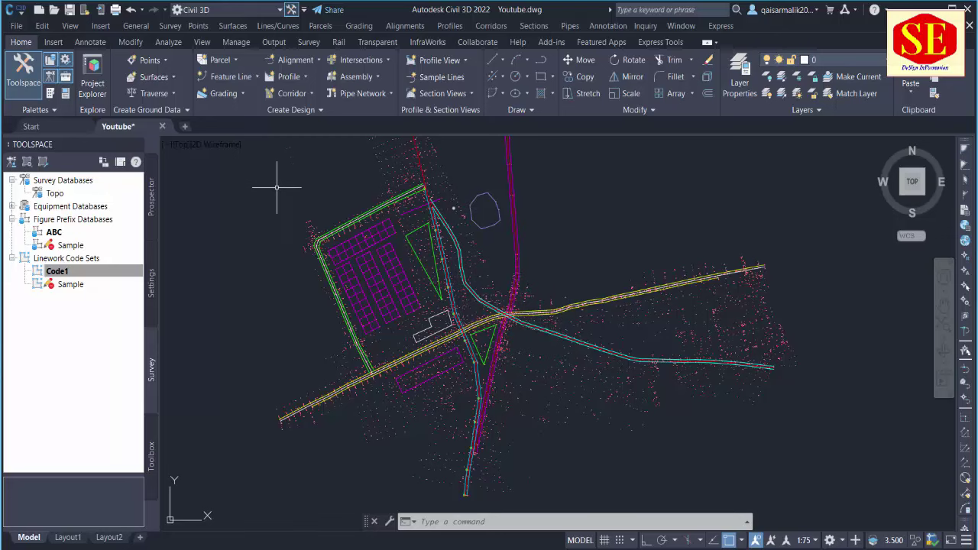
{"action": "scroll", "coordinate": [375, 221], "scroll_direction": "up", "scroll_amount": 6}
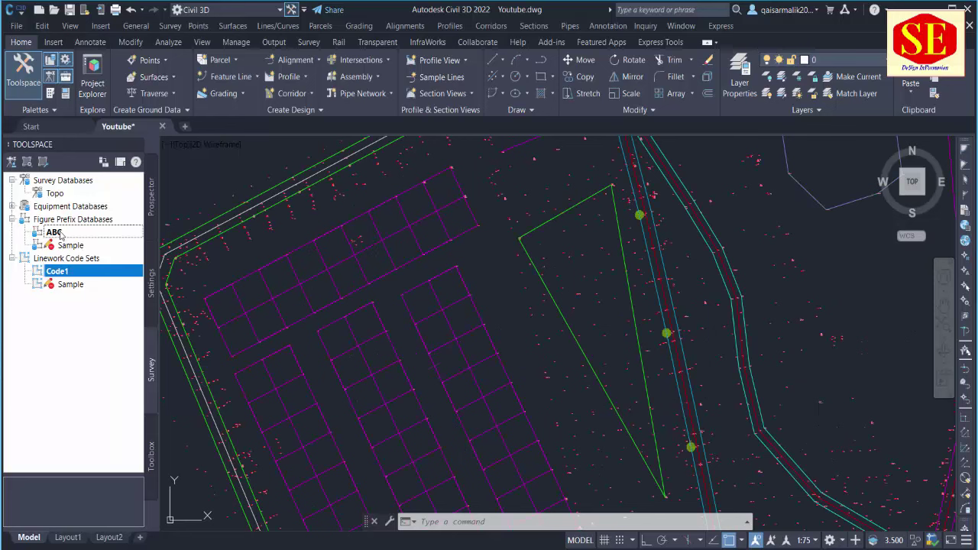
{"action": "left_click", "coordinate": [66, 233]}
{"action": "scroll", "coordinate": [394, 289], "scroll_direction": "down", "scroll_amount": 8}
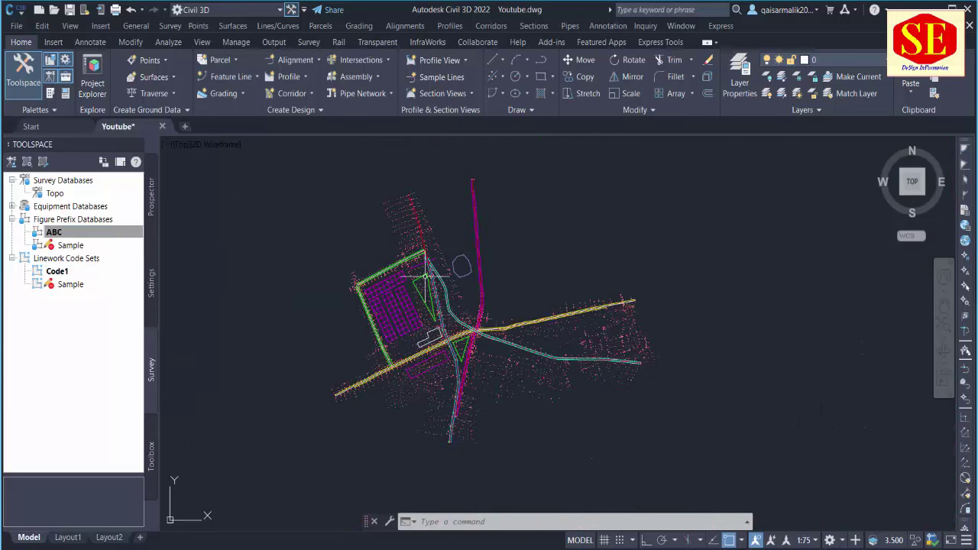
{"action": "scroll", "coordinate": [534, 316], "scroll_direction": "up", "scroll_amount": 4}
{"action": "scroll", "coordinate": [534, 316], "scroll_direction": "up", "scroll_amount": 3}
Step: Pan across the road intersection, reselect the ABC database, and switch Toolspace to Prospector
{"action": "middle_click_drag", "start_coordinate": [480, 305], "coordinate": [605, 280]}
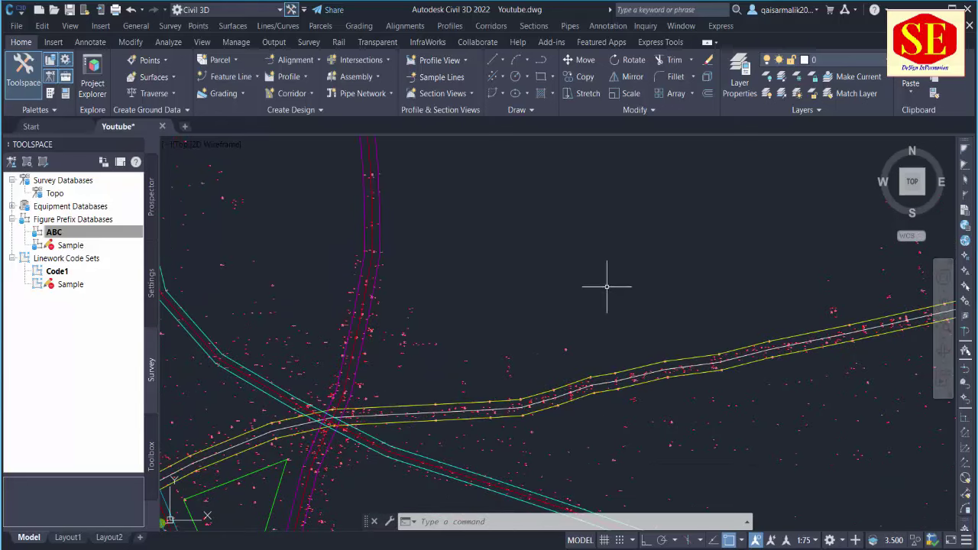
{"action": "scroll", "coordinate": [574, 256], "scroll_direction": "down", "scroll_amount": 3}
{"action": "scroll", "coordinate": [585, 284], "scroll_direction": "down", "scroll_amount": 2}
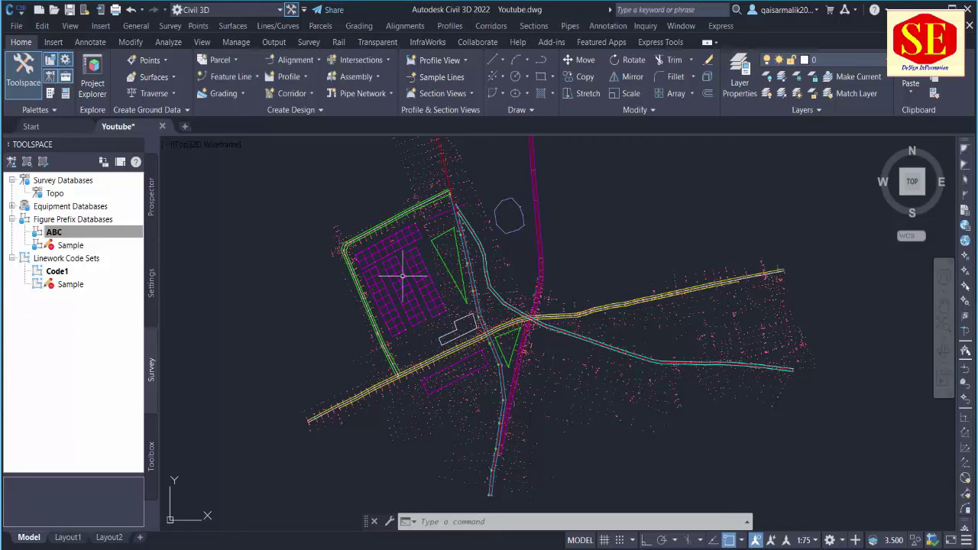
{"action": "middle_click_drag", "start_coordinate": [437, 312], "coordinate": [446, 361]}
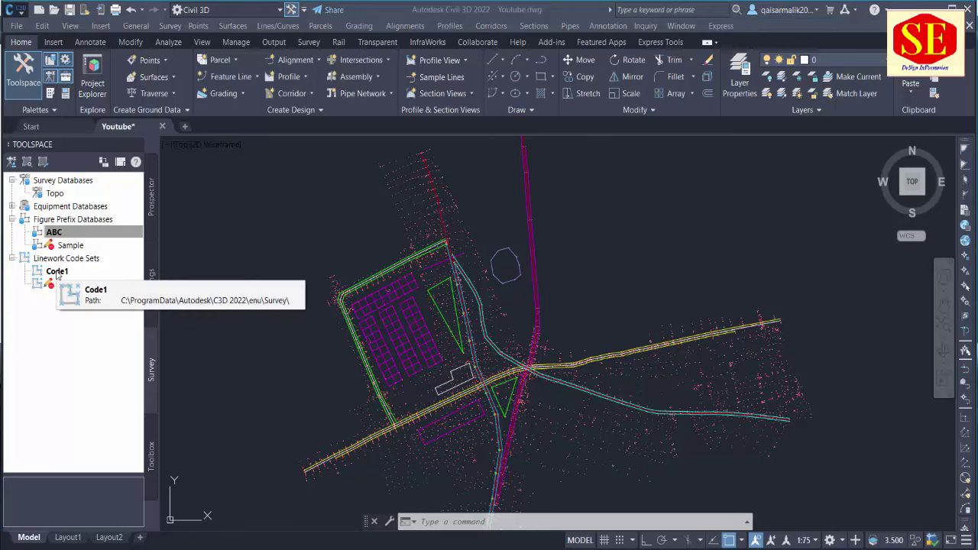
{"action": "left_click", "coordinate": [60, 233]}
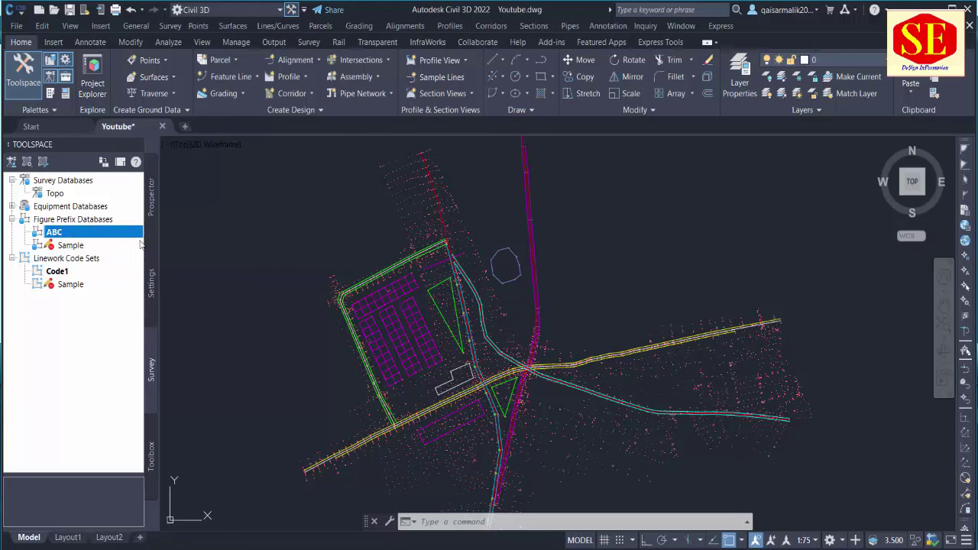
{"action": "left_click", "coordinate": [151, 210]}
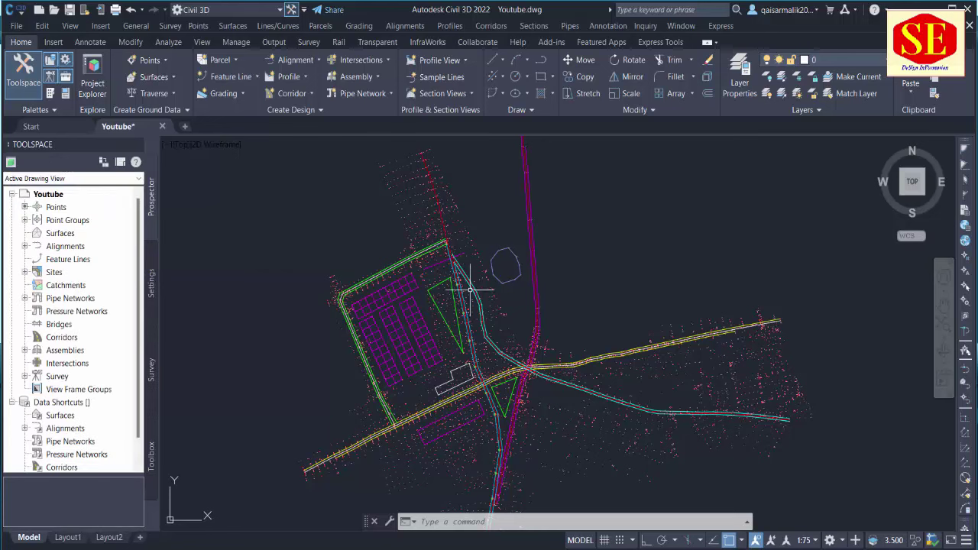
{"action": "scroll", "coordinate": [475, 284], "scroll_direction": "down", "scroll_amount": 1}
{"action": "middle_click_drag", "start_coordinate": [504, 269], "coordinate": [497, 306]}
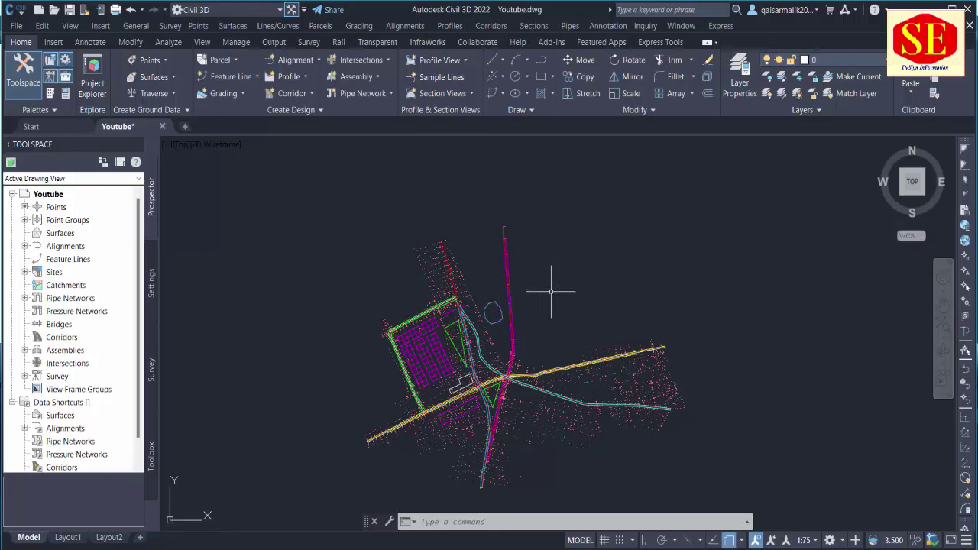
{"action": "middle_click_drag", "start_coordinate": [551, 291], "coordinate": [552, 270]}
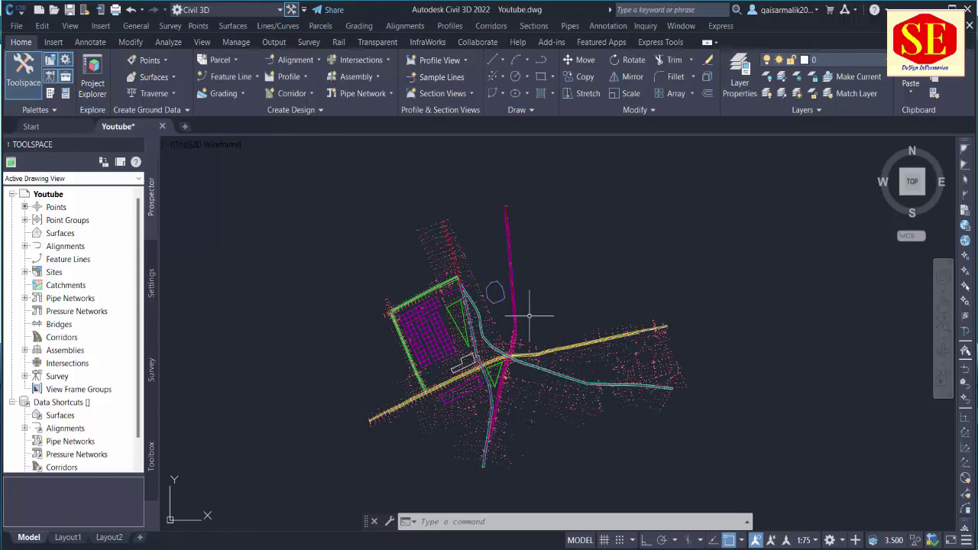
{"action": "left_click", "coordinate": [174, 77]}
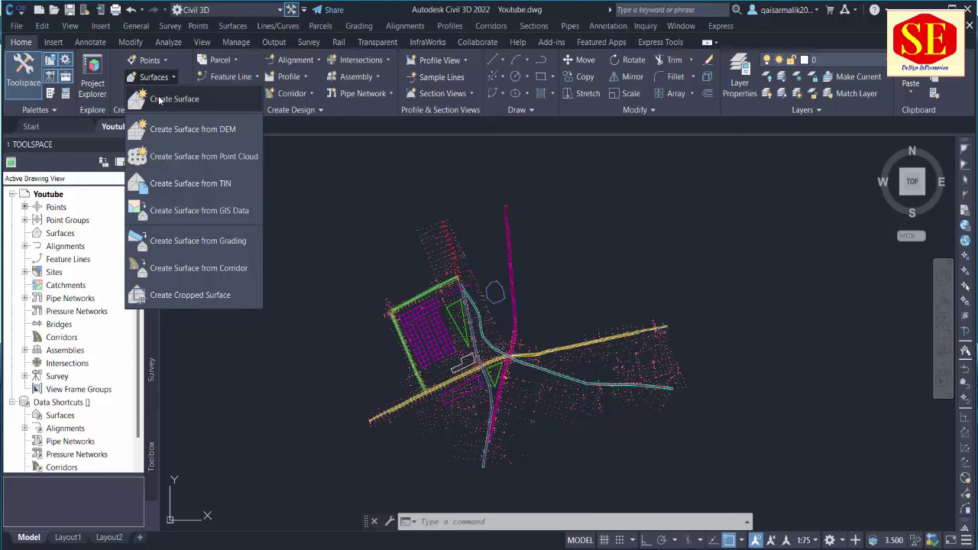
{"action": "left_click", "coordinate": [163, 80]}
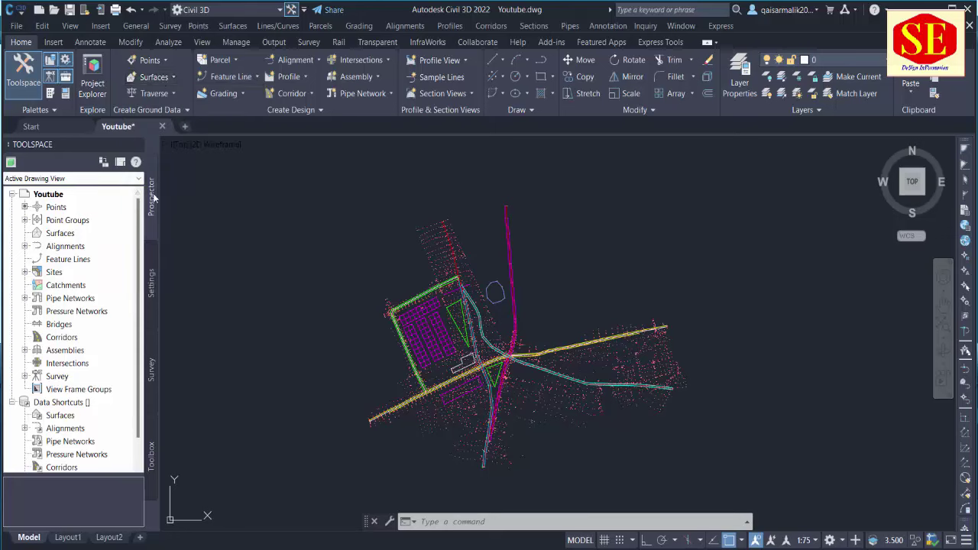
Step: Expand Point Groups, review PNEZD Survey Data's points in the Panorama table, then select Surfaces
{"action": "left_click", "coordinate": [65, 208]}
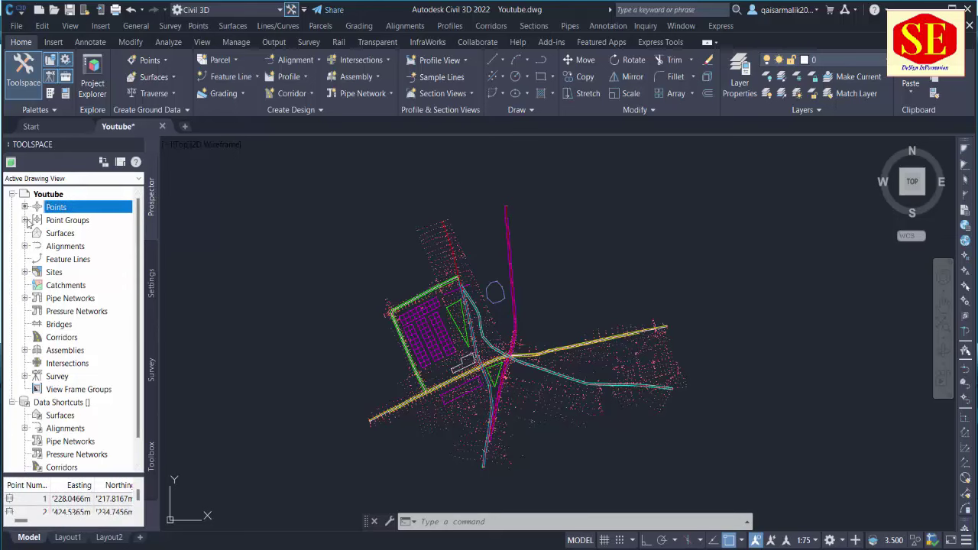
{"action": "left_click", "coordinate": [26, 220]}
{"action": "right_click", "coordinate": [92, 238]}
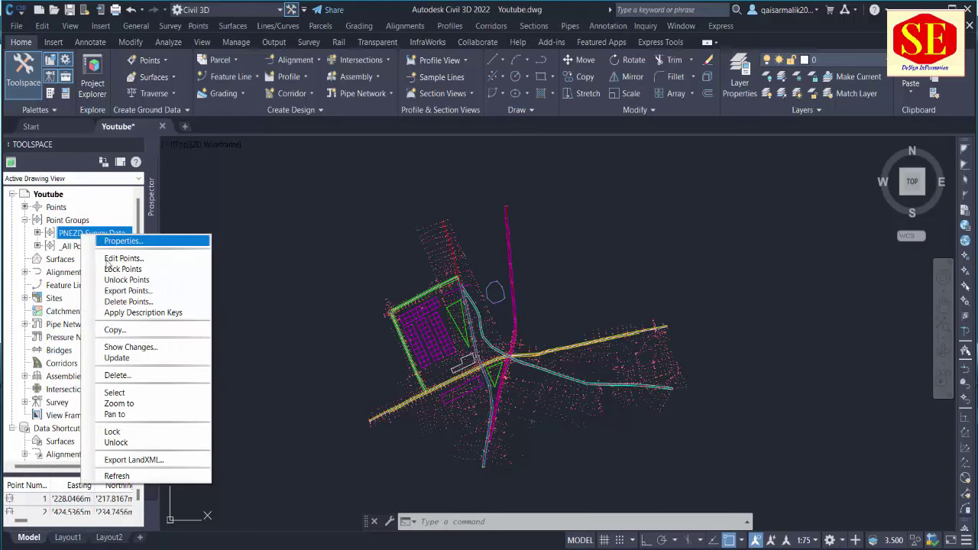
{"action": "left_click", "coordinate": [115, 259]}
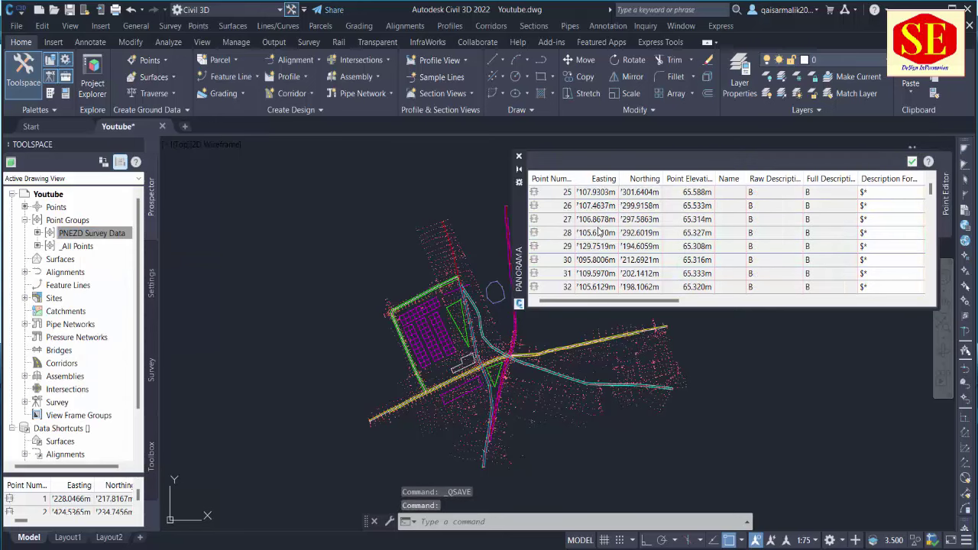
{"action": "left_click", "coordinate": [912, 161]}
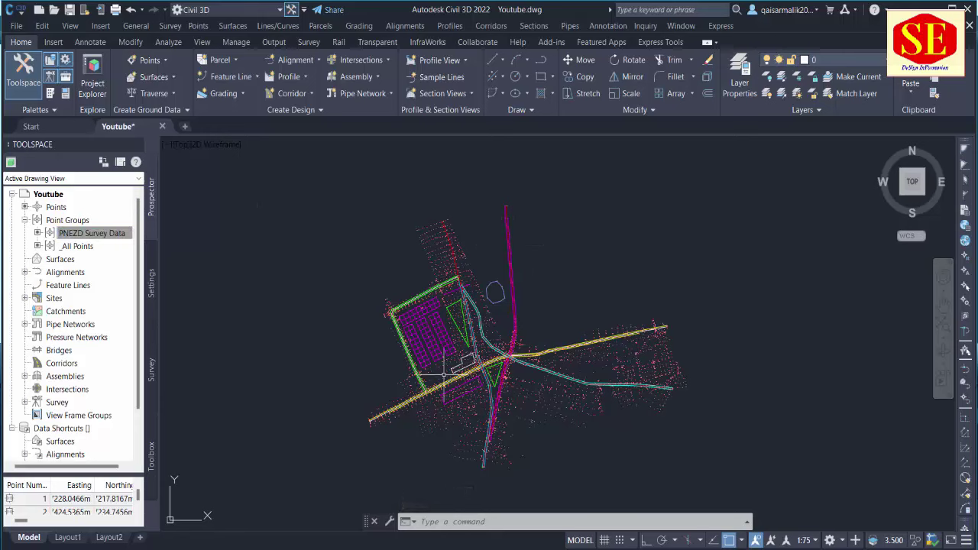
{"action": "left_click", "coordinate": [68, 260]}
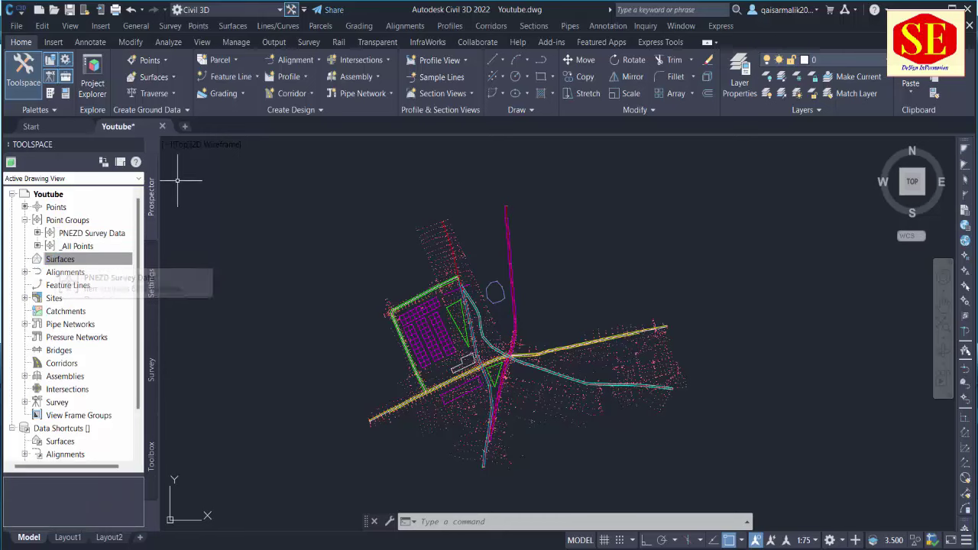
Step: Start creating a new surface from the Surfaces collection and set its type to TIN
{"action": "right_click", "coordinate": [61, 262]}
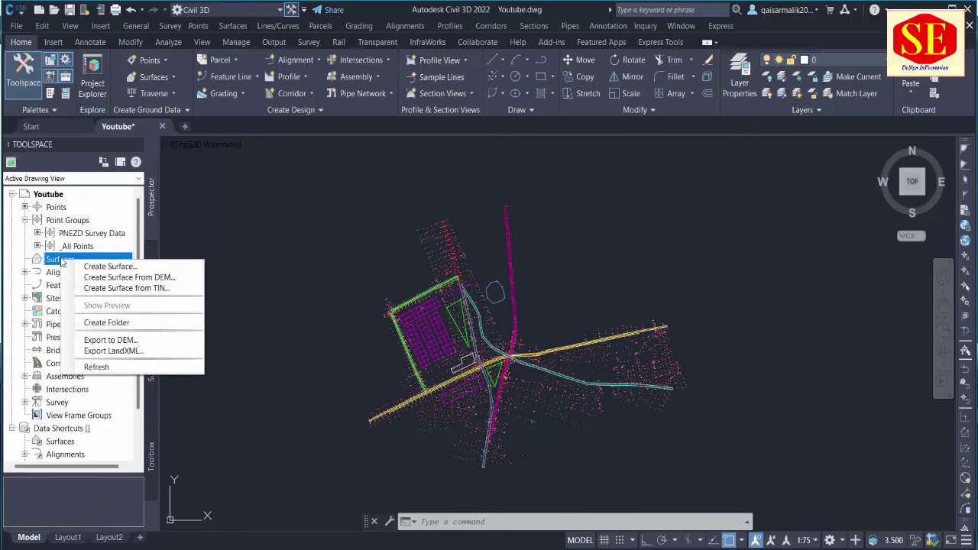
{"action": "left_click", "coordinate": [135, 268]}
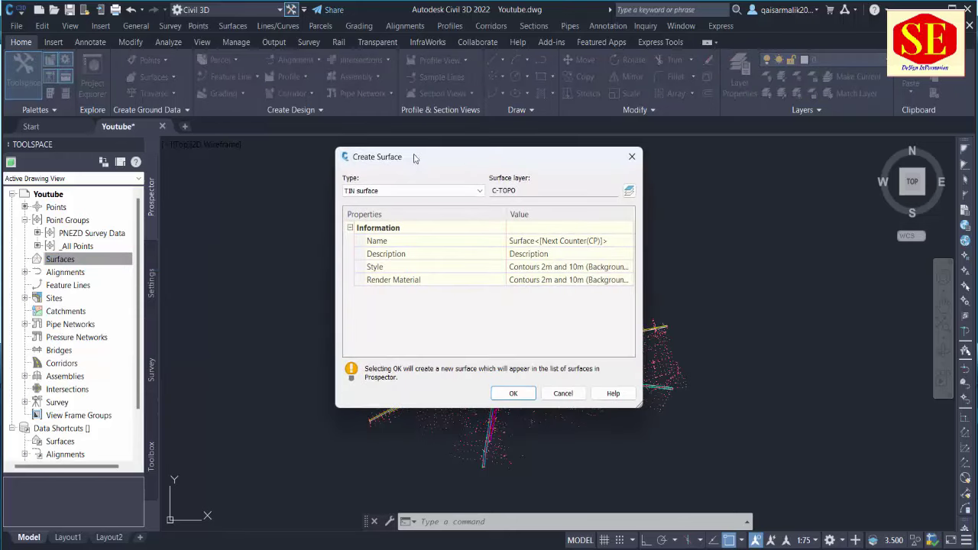
{"action": "left_click_drag", "start_coordinate": [409, 157], "coordinate": [395, 180]}
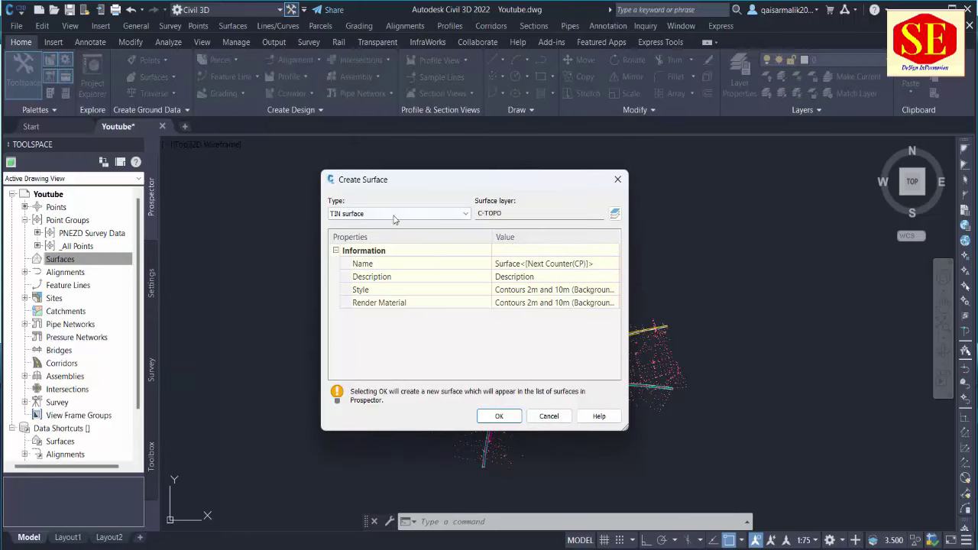
{"action": "left_click", "coordinate": [394, 217]}
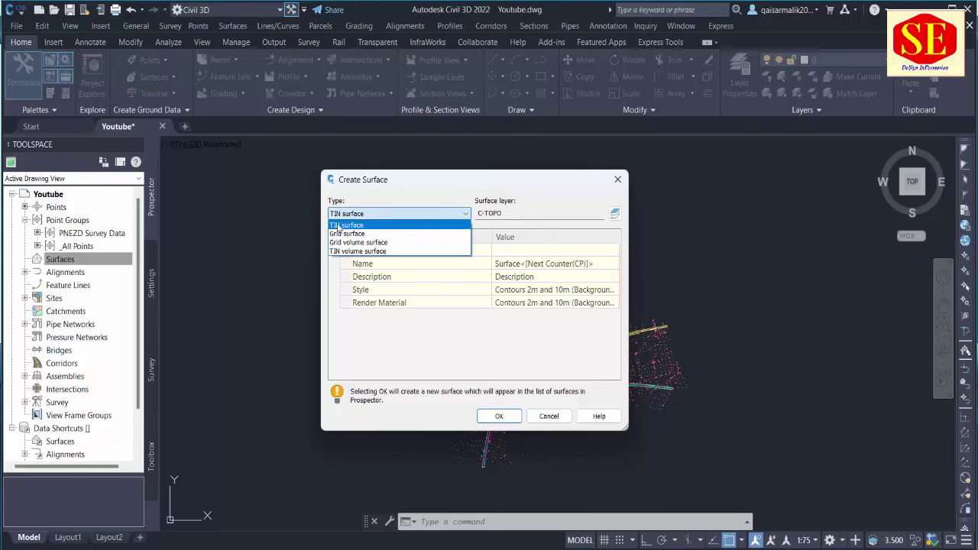
{"action": "left_click", "coordinate": [334, 226]}
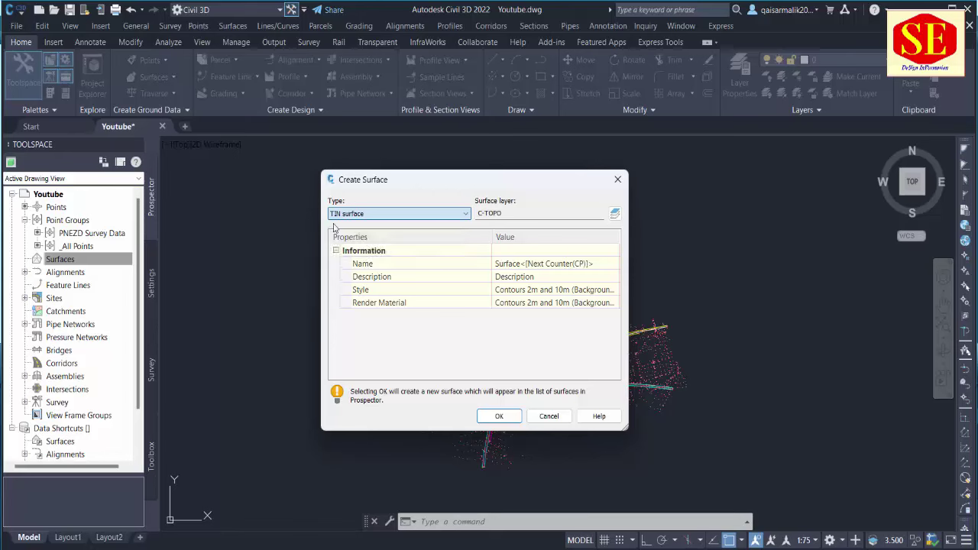
Step: Name the surface 'surface 1' with a blank description and bring up the surface style selection
{"action": "left_click", "coordinate": [368, 267]}
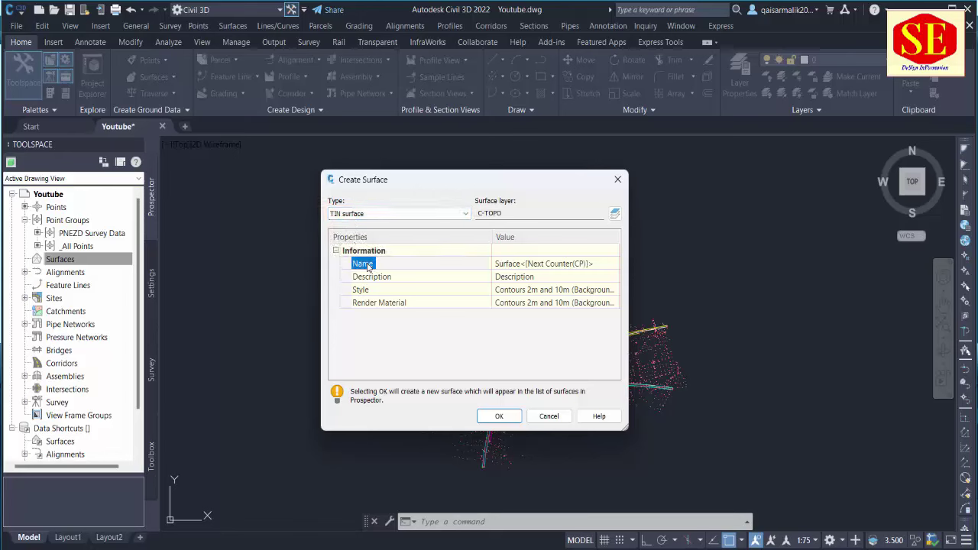
{"action": "left_click", "coordinate": [528, 265]}
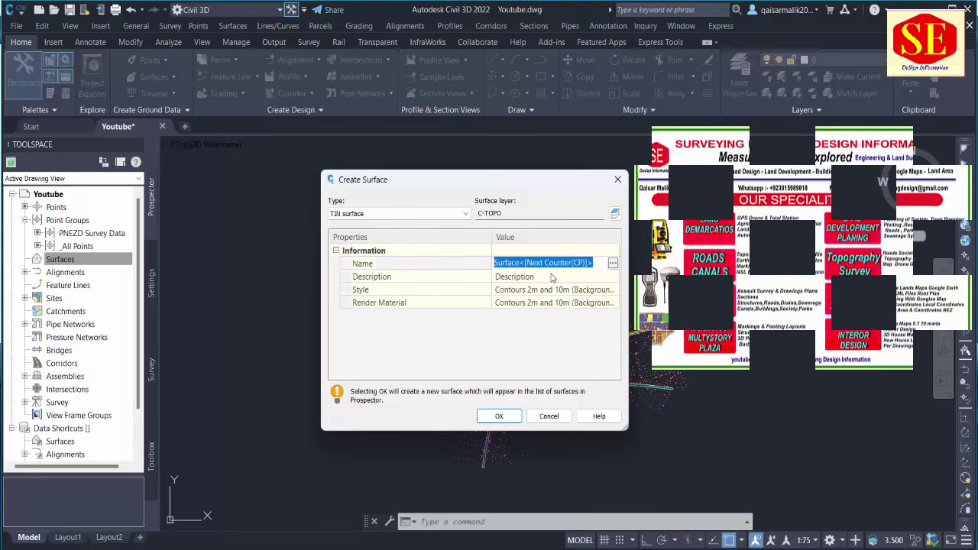
{"action": "type", "text": "surface 1"}
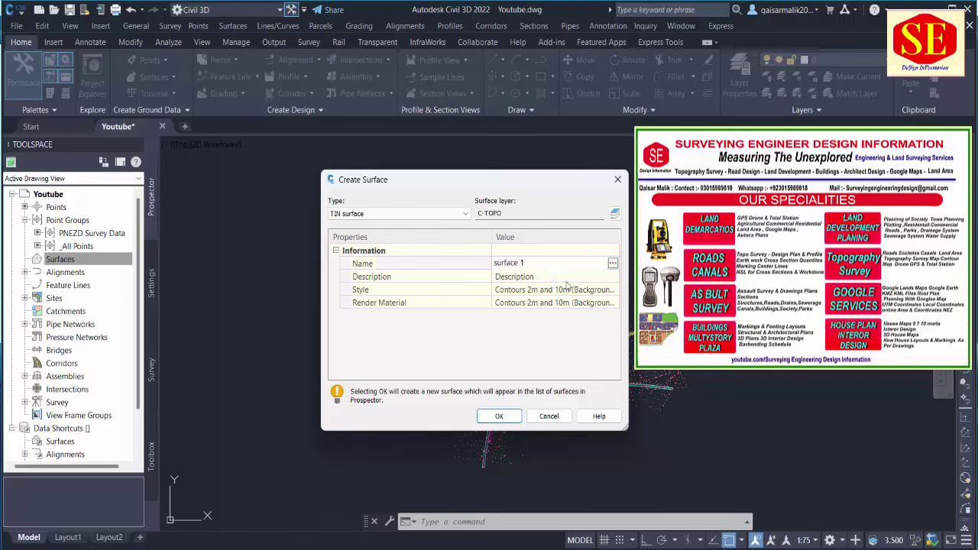
{"action": "key", "text": "Return"}
{"action": "left_click", "coordinate": [525, 278]}
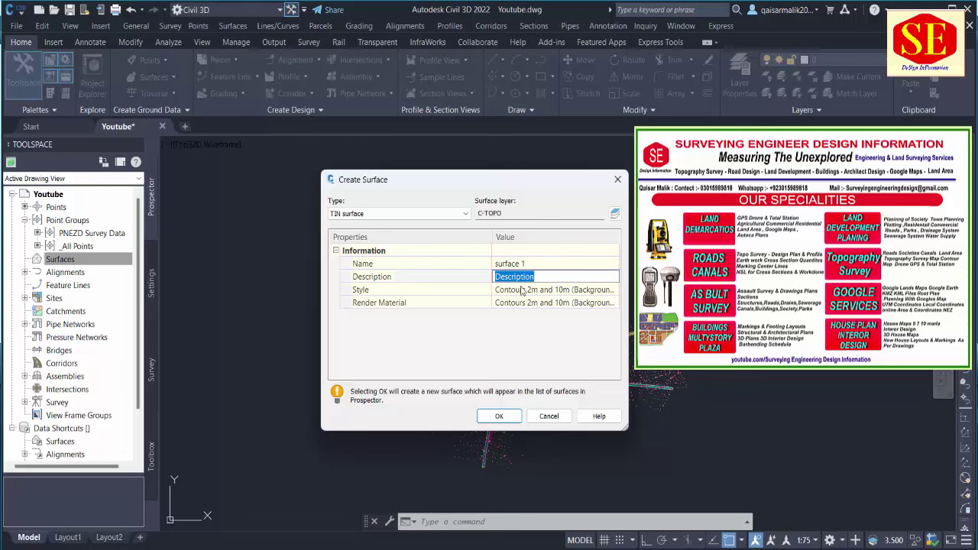
{"action": "key", "text": "Return"}
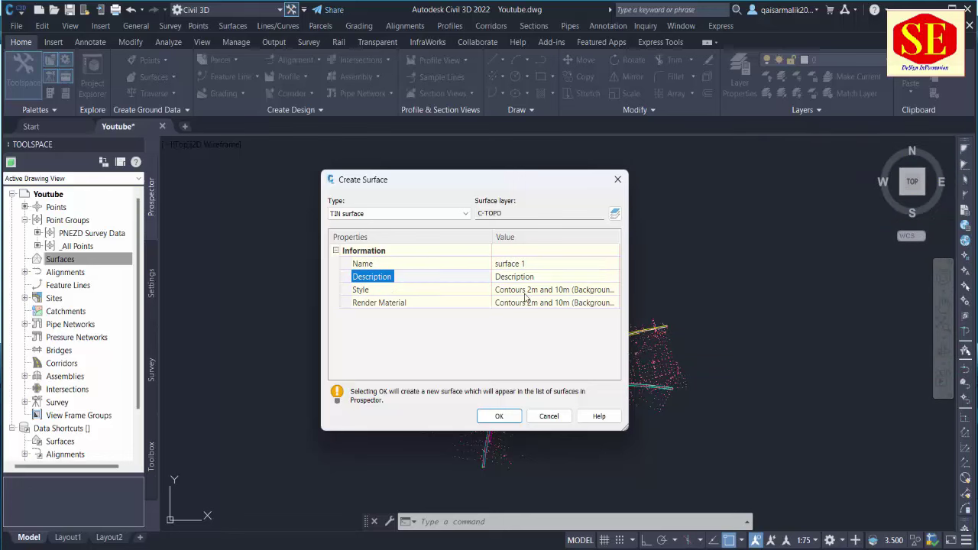
{"action": "left_click", "coordinate": [529, 294]}
{"action": "left_click", "coordinate": [612, 290]}
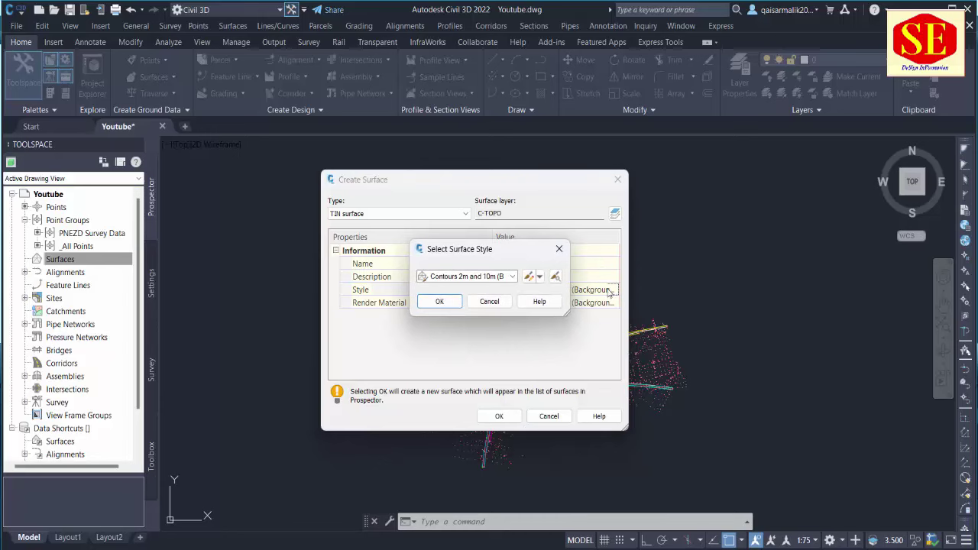
Step: Pick the Contours 1m and 5m (Design) style and open it for editing
{"action": "left_click", "coordinate": [513, 278]}
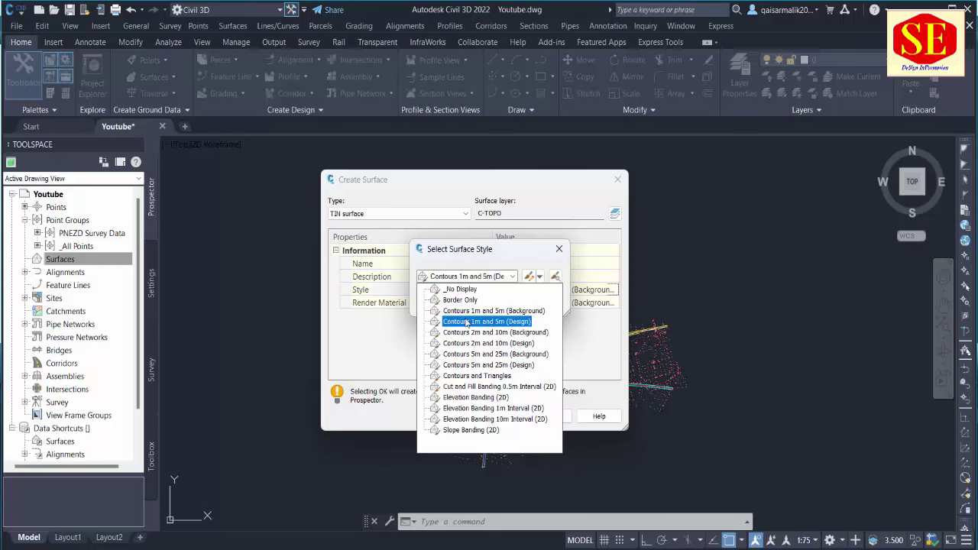
{"action": "left_click", "coordinate": [467, 322]}
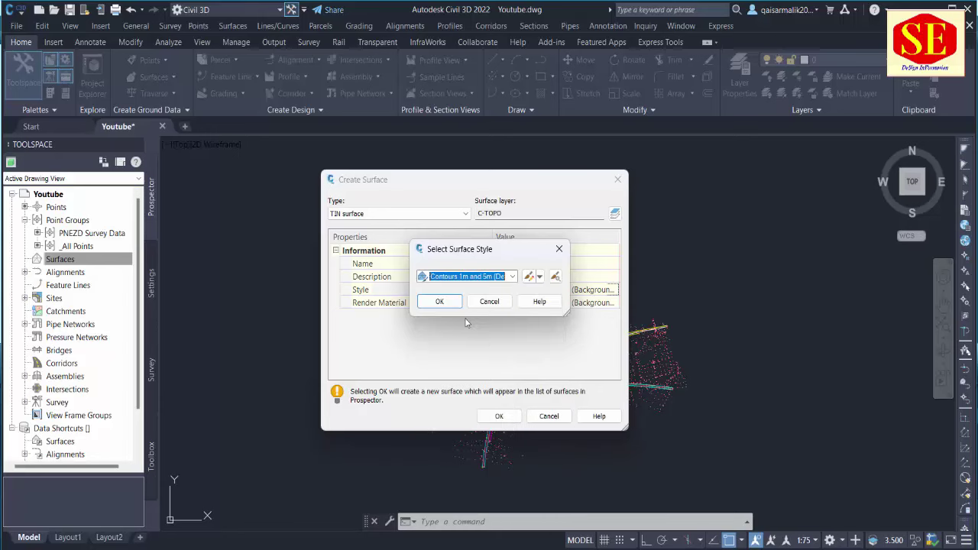
{"action": "left_click", "coordinate": [529, 277]}
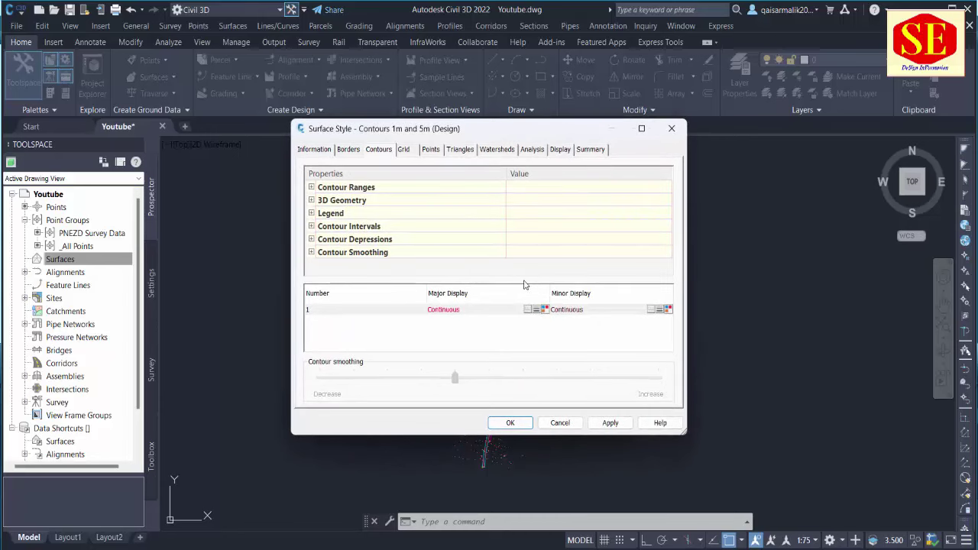
Step: Look through each Surface Style tab from Information to Summary, ending back on Contours
{"action": "left_click", "coordinate": [321, 150]}
{"action": "left_click", "coordinate": [349, 150]}
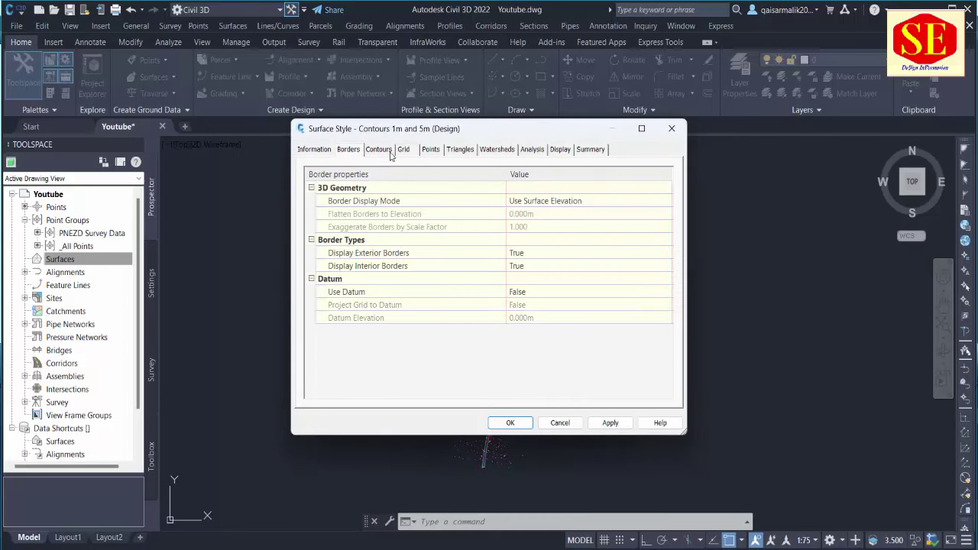
{"action": "left_click", "coordinate": [379, 150]}
{"action": "left_click", "coordinate": [405, 150]}
{"action": "left_click", "coordinate": [429, 150]}
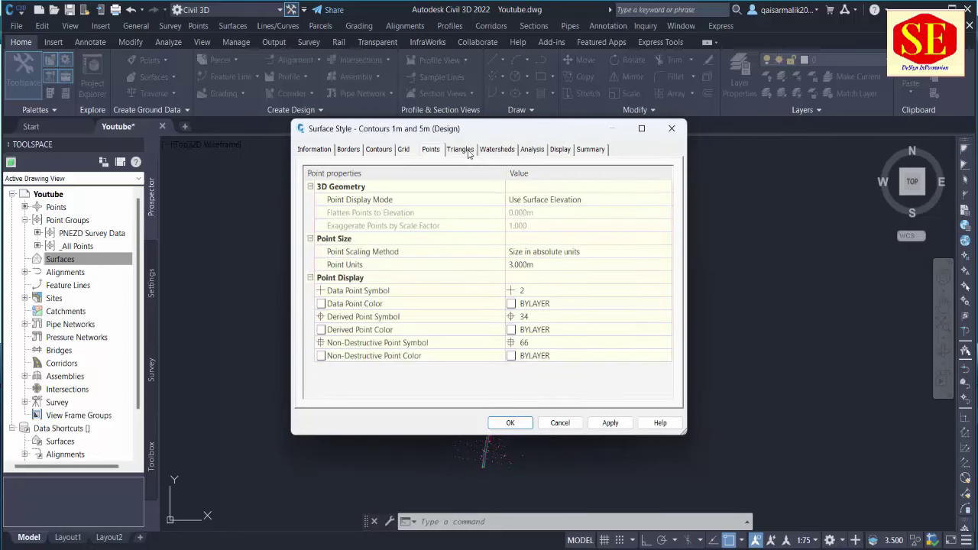
{"action": "left_click", "coordinate": [460, 150]}
{"action": "left_click", "coordinate": [497, 150]}
{"action": "left_click", "coordinate": [532, 150]}
{"action": "left_click", "coordinate": [559, 150]}
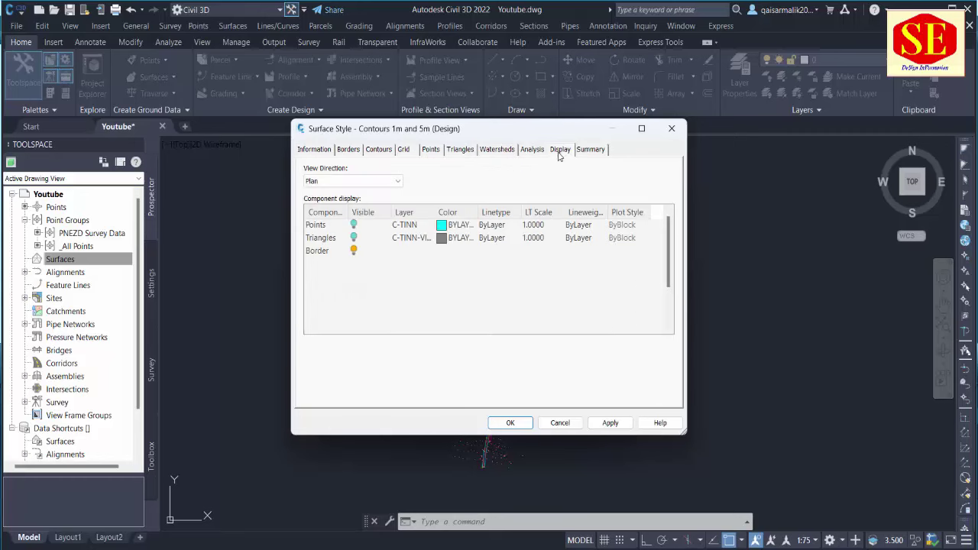
{"action": "left_click", "coordinate": [589, 151]}
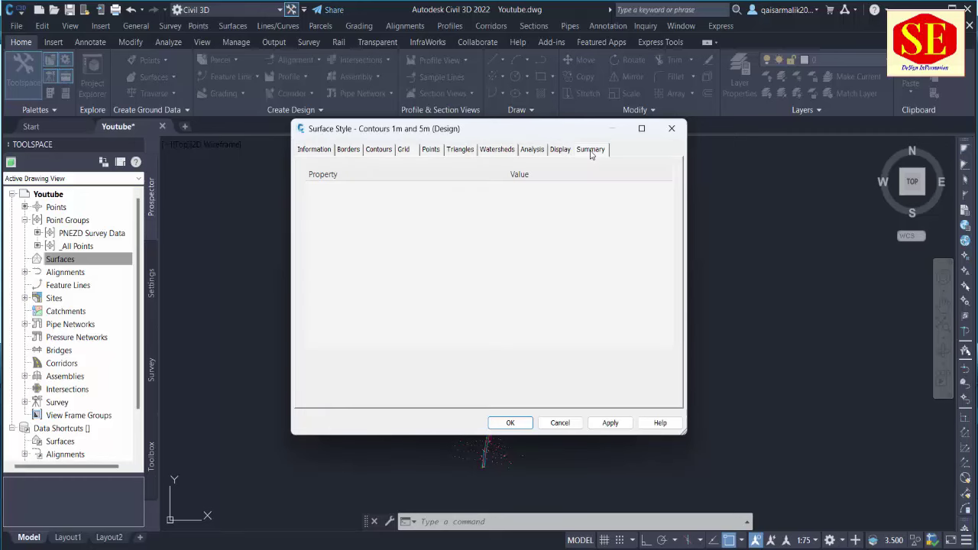
{"action": "left_click", "coordinate": [380, 151]}
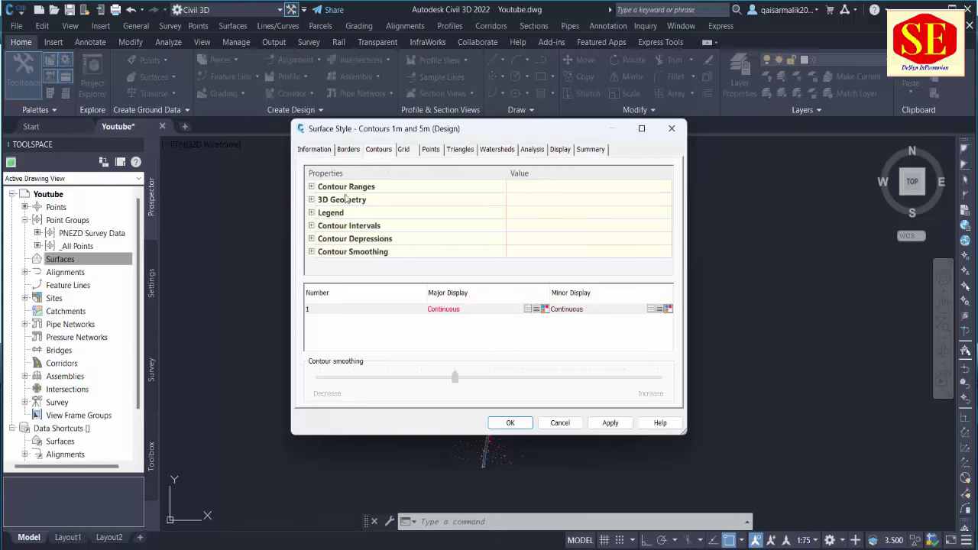
Step: Check the 1m minor and 5m major intervals and set major contours to red (colour 240)
{"action": "left_click", "coordinate": [312, 227]}
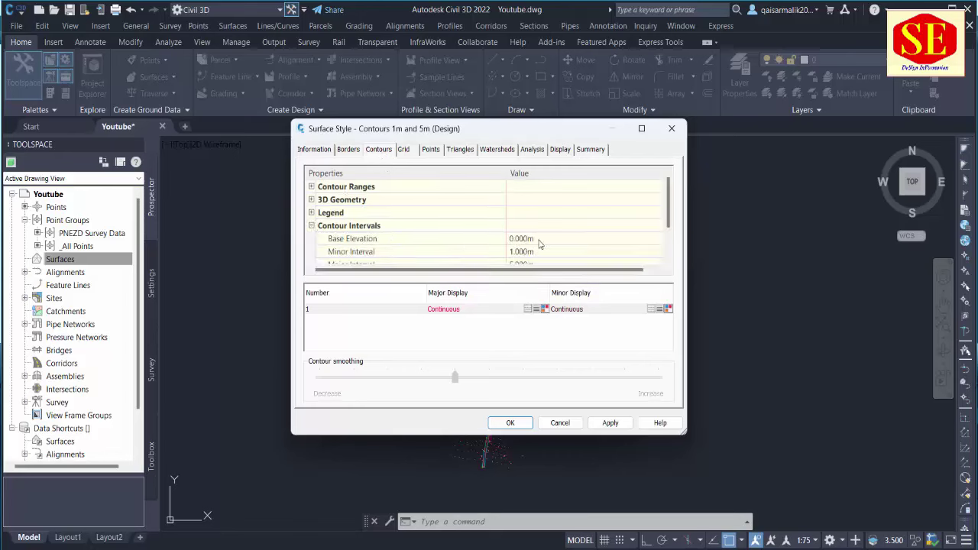
{"action": "left_click", "coordinate": [367, 255]}
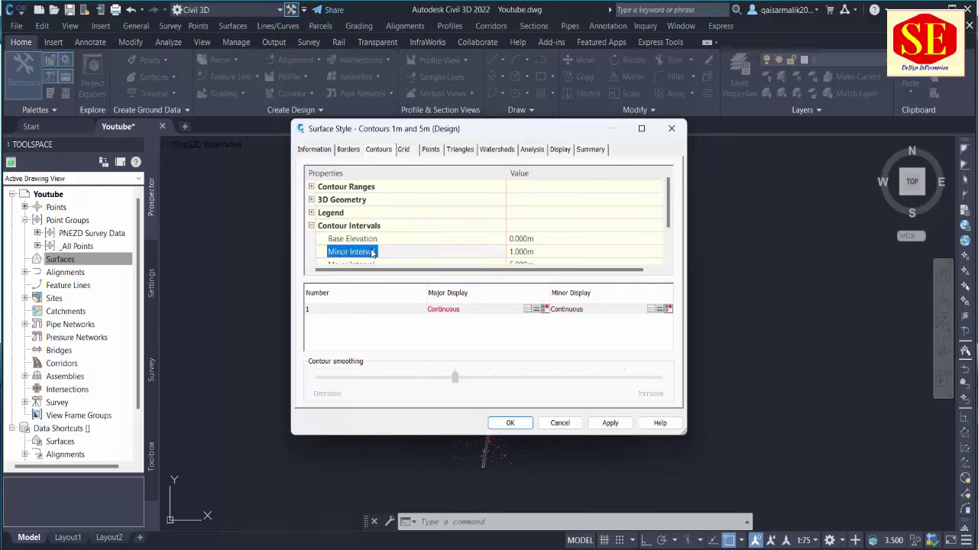
{"action": "left_click", "coordinate": [524, 253]}
{"action": "scroll", "coordinate": [558, 244], "scroll_direction": "down", "scroll_amount": 1}
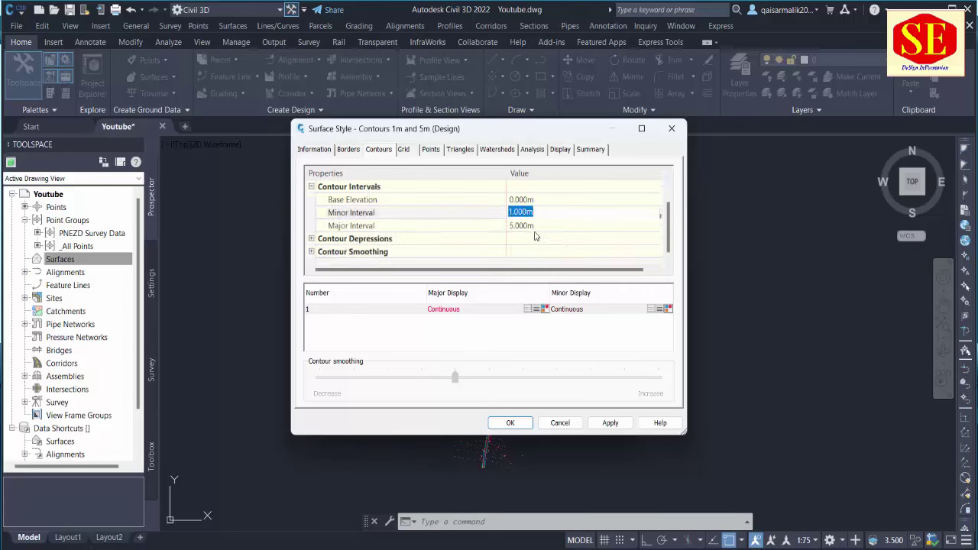
{"action": "left_click", "coordinate": [545, 226]}
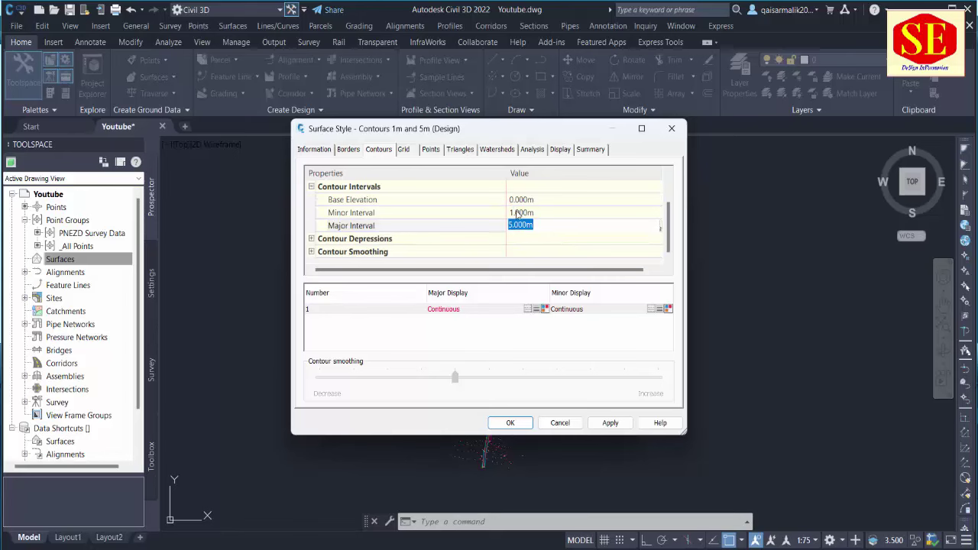
{"action": "left_click", "coordinate": [517, 214]}
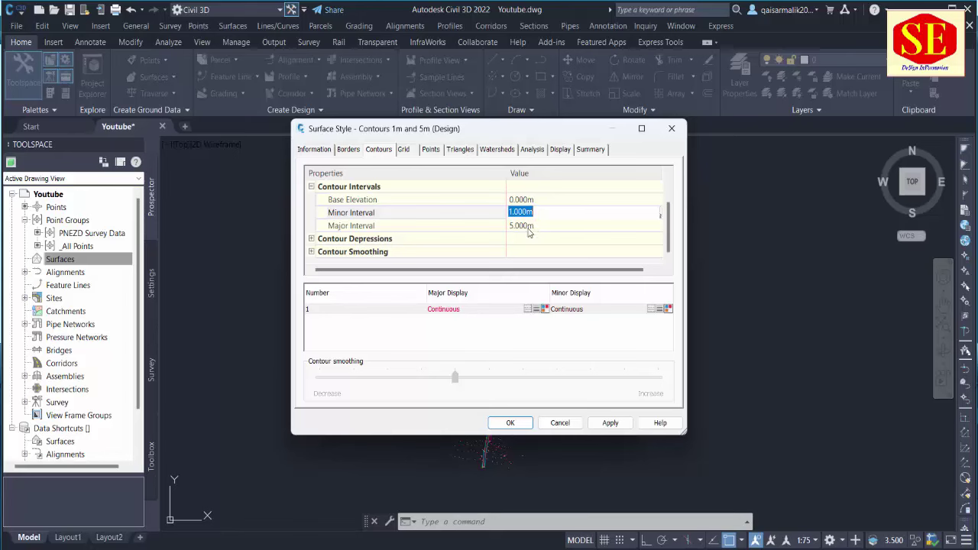
{"action": "left_click", "coordinate": [545, 309]}
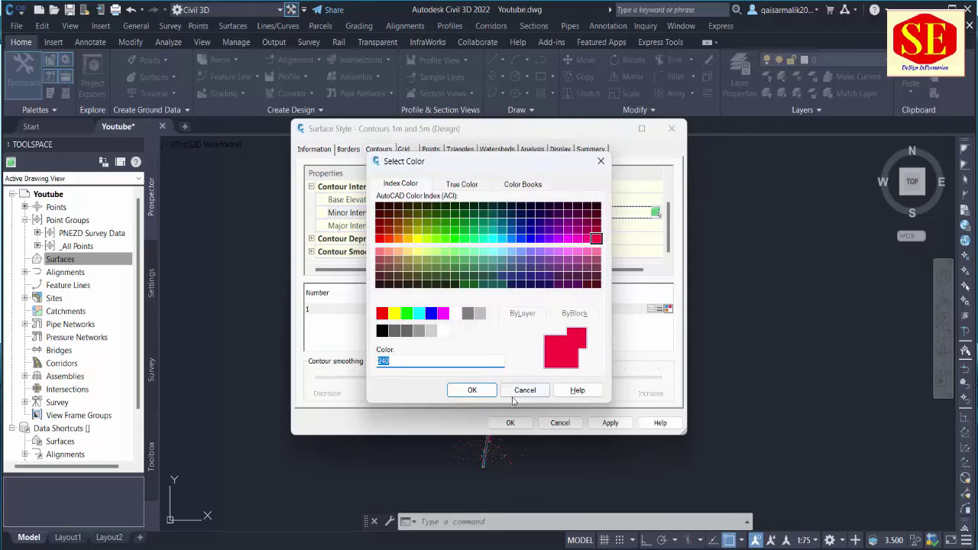
{"action": "left_click", "coordinate": [473, 390]}
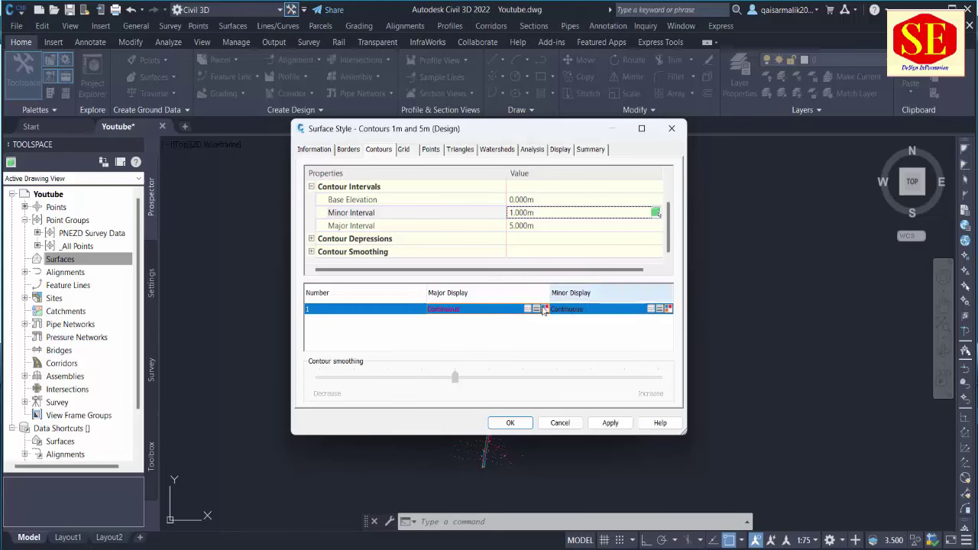
Step: Review the Major and Minor Contours entries on the Display tab, then accept the style with OK
{"action": "left_click", "coordinate": [594, 150]}
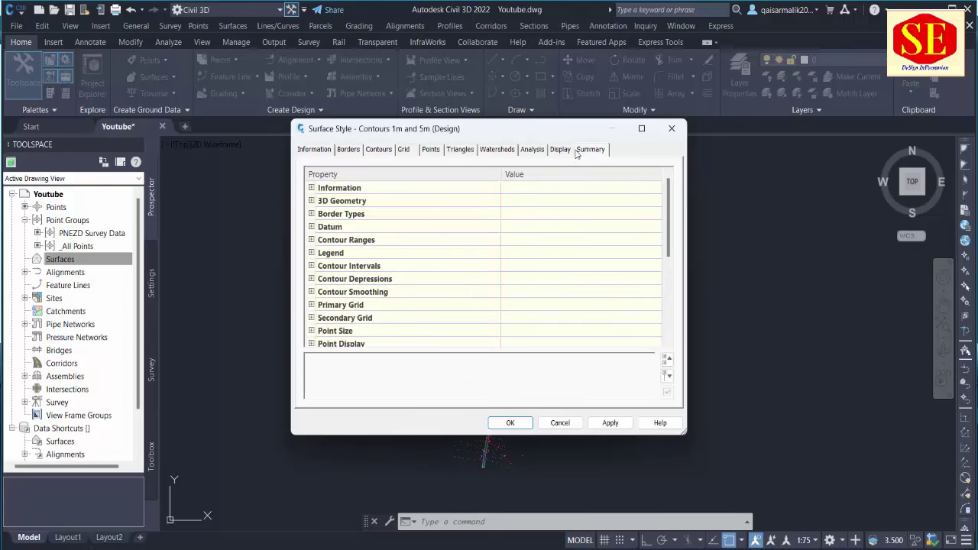
{"action": "left_click", "coordinate": [562, 151]}
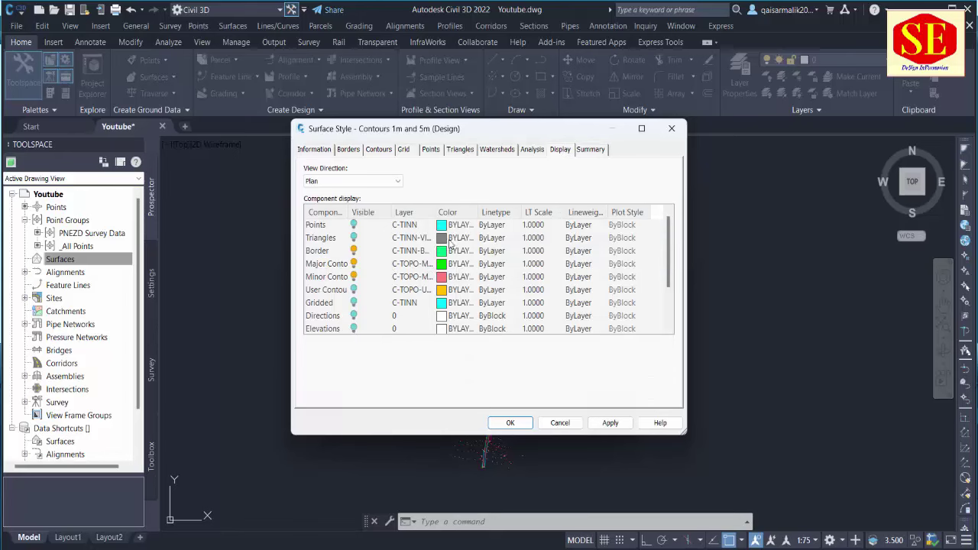
{"action": "left_click", "coordinate": [326, 264]}
{"action": "left_click", "coordinate": [326, 277]}
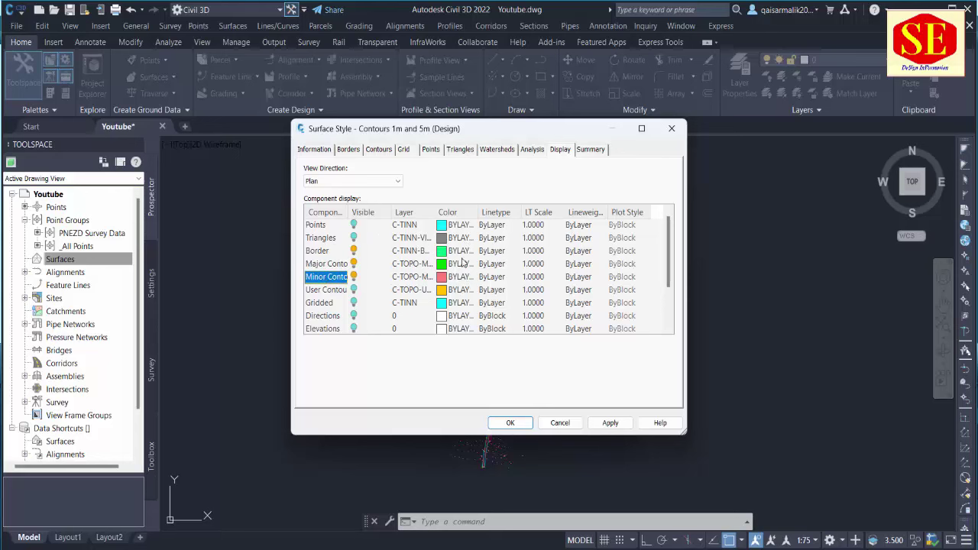
{"action": "left_click", "coordinate": [442, 264]}
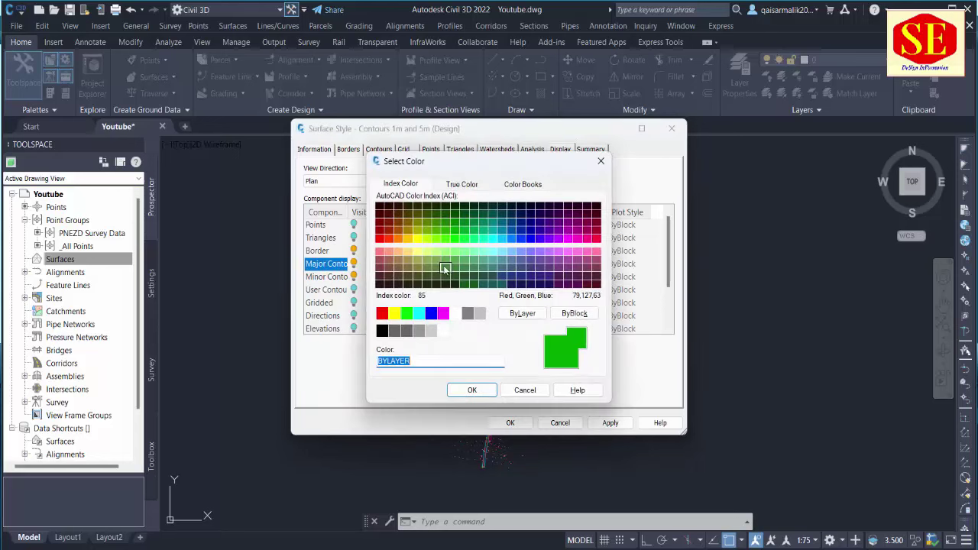
{"action": "left_click", "coordinate": [517, 393]}
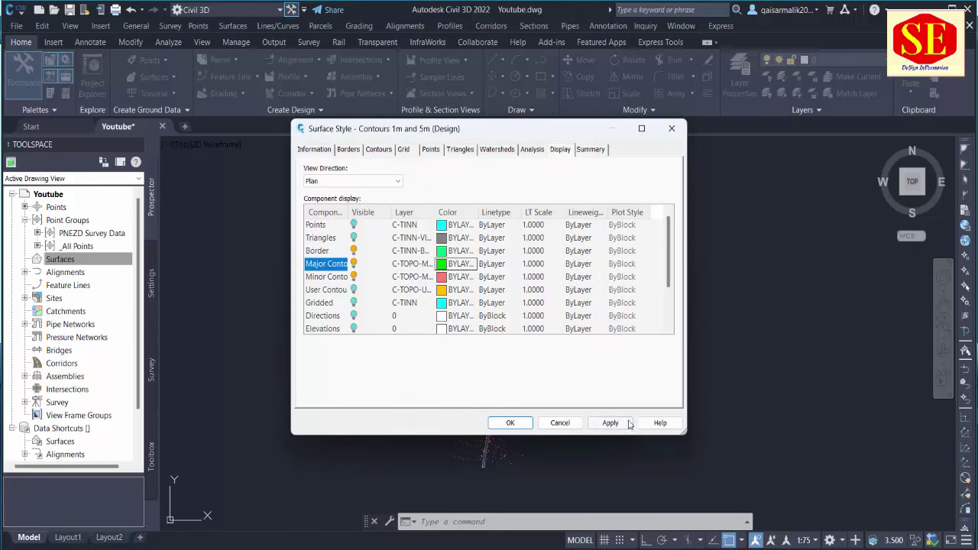
{"action": "left_click", "coordinate": [510, 423]}
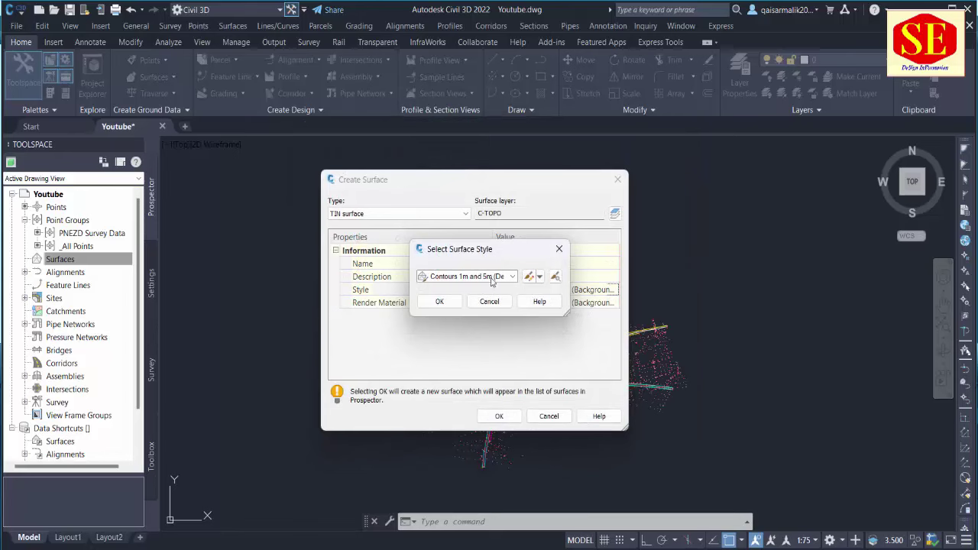
Step: Confirm the Contours 1m and 5m (Design) style and create TIN surface 'surface 1'
{"action": "left_click", "coordinate": [442, 302]}
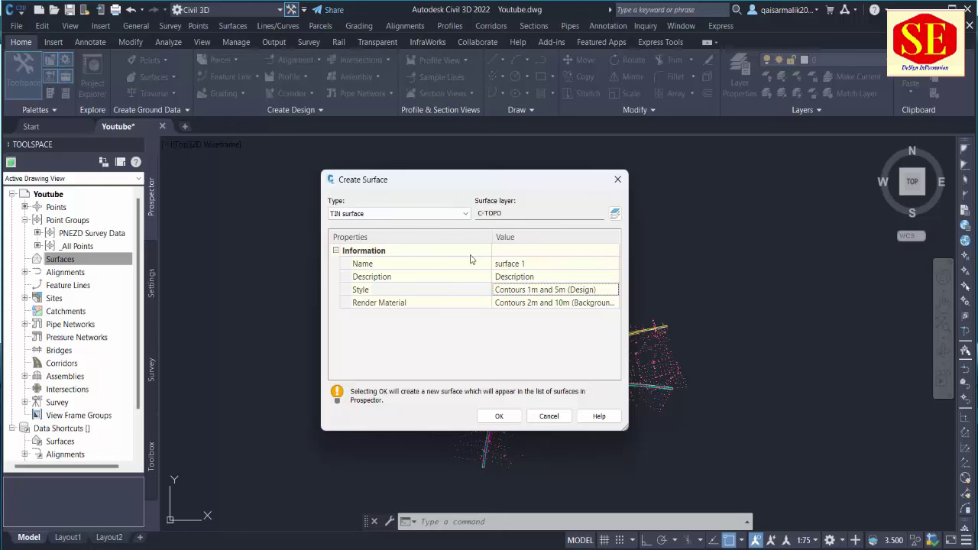
{"action": "left_click", "coordinate": [499, 416]}
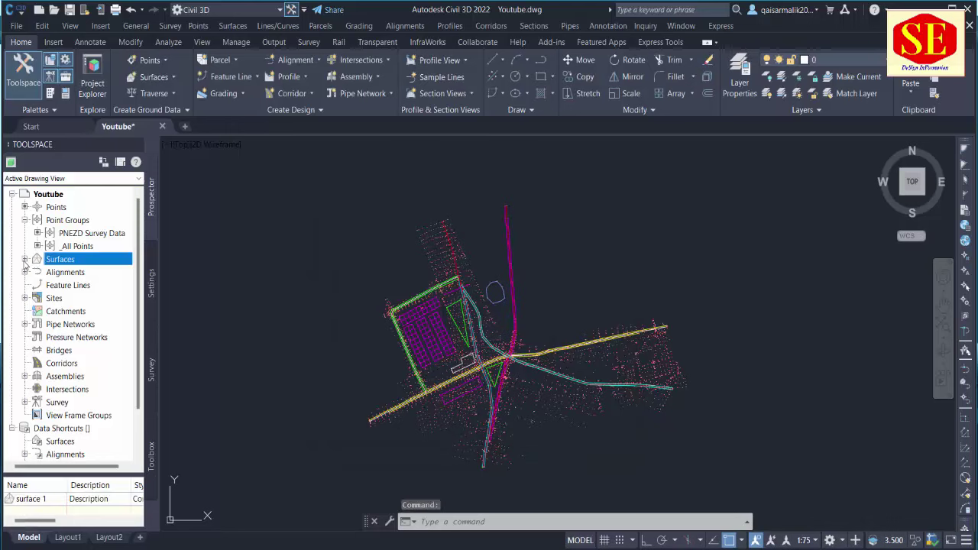
{"action": "left_click", "coordinate": [25, 260]}
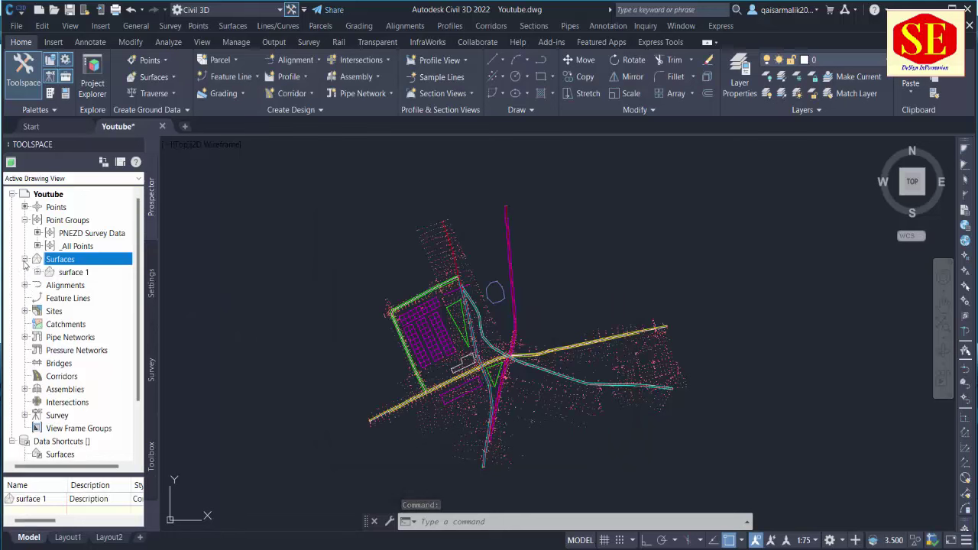
{"action": "left_click", "coordinate": [75, 274]}
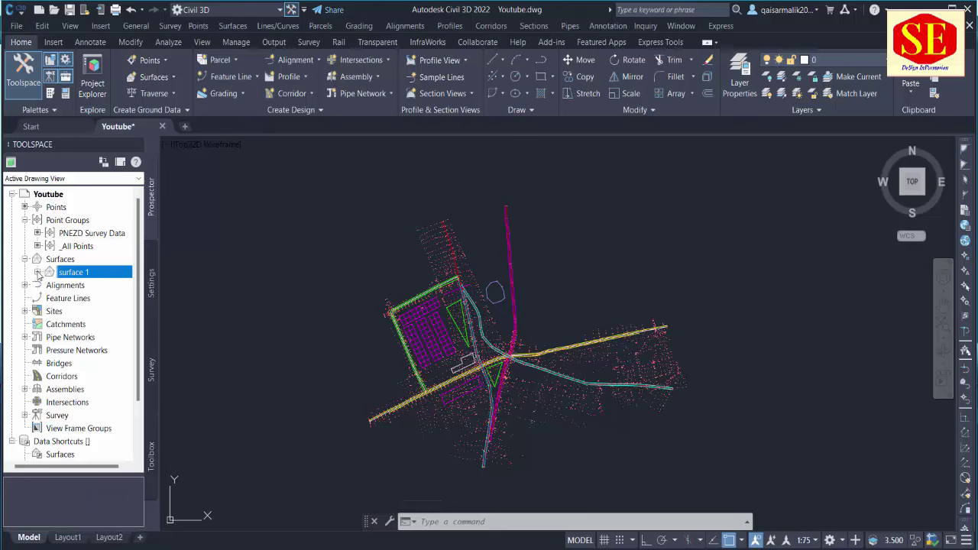
{"action": "left_click", "coordinate": [38, 273]}
{"action": "left_click", "coordinate": [94, 288]}
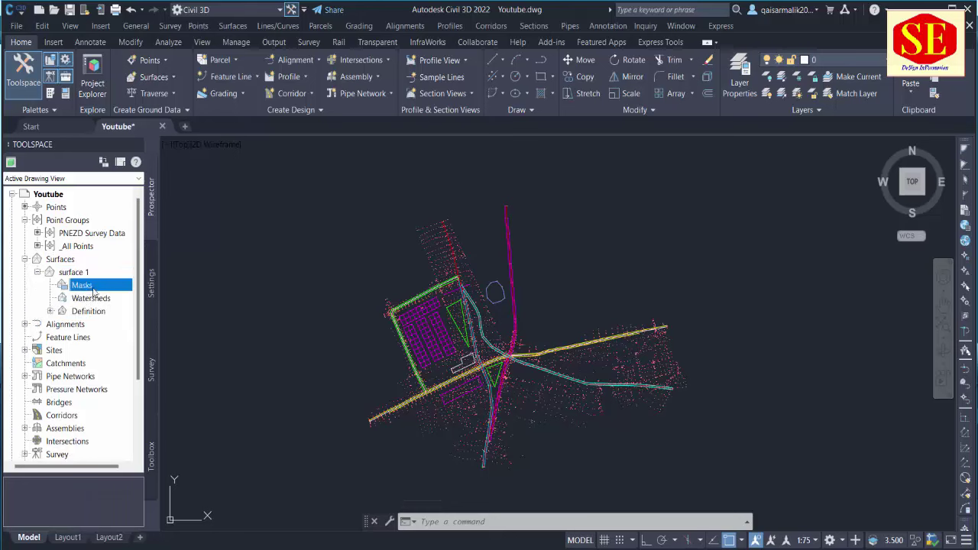
{"action": "left_click", "coordinate": [97, 299]}
{"action": "left_click", "coordinate": [99, 312]}
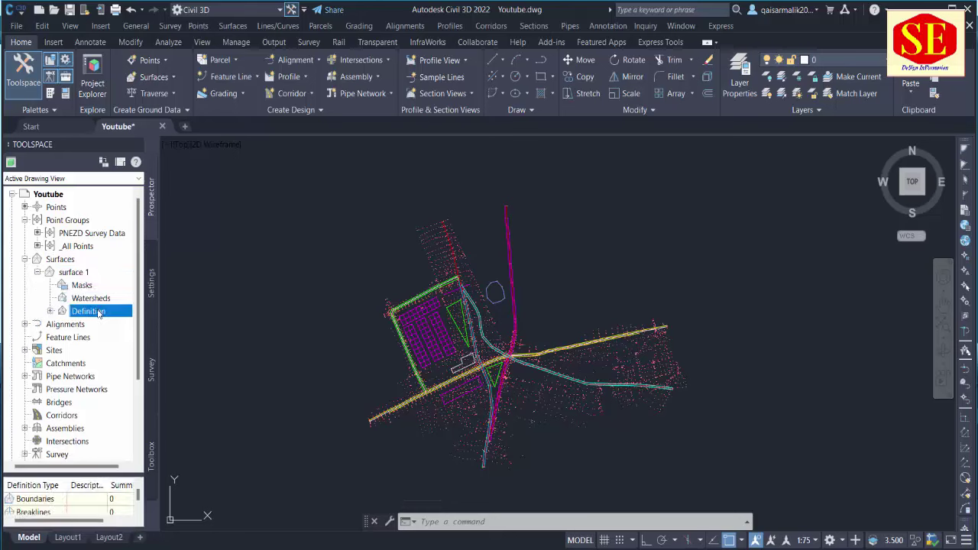
{"action": "left_click", "coordinate": [50, 311]}
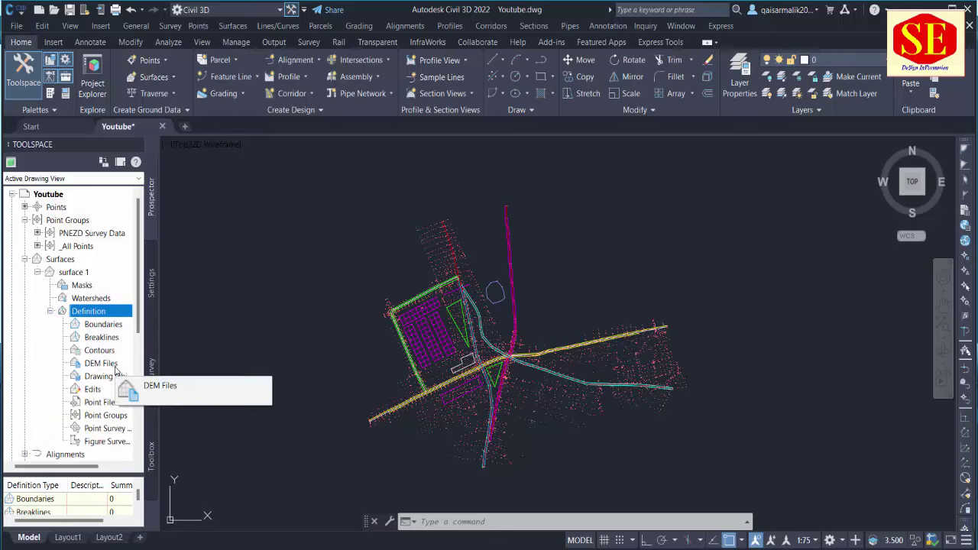
{"action": "left_click", "coordinate": [100, 403]}
{"action": "left_click", "coordinate": [102, 416]}
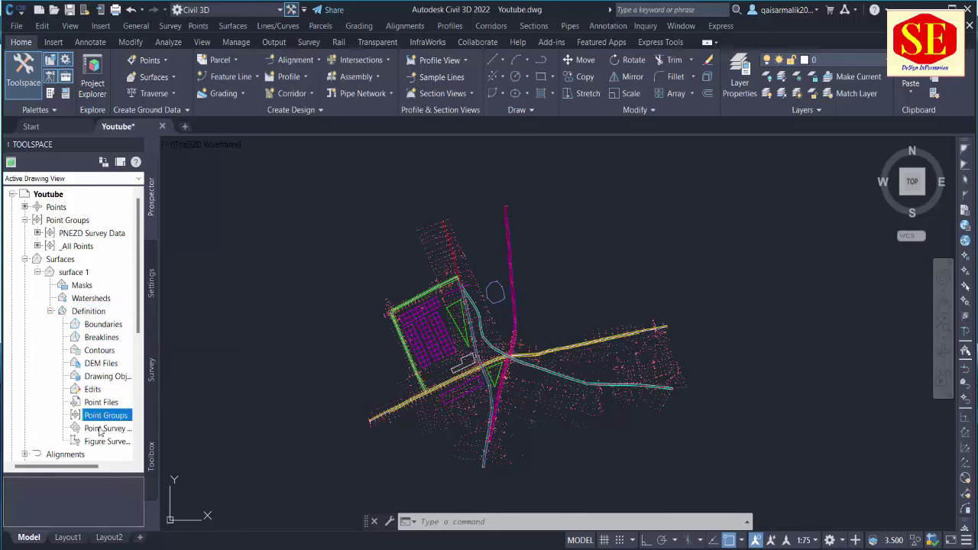
{"action": "left_click", "coordinate": [103, 429]}
{"action": "left_click", "coordinate": [100, 444]}
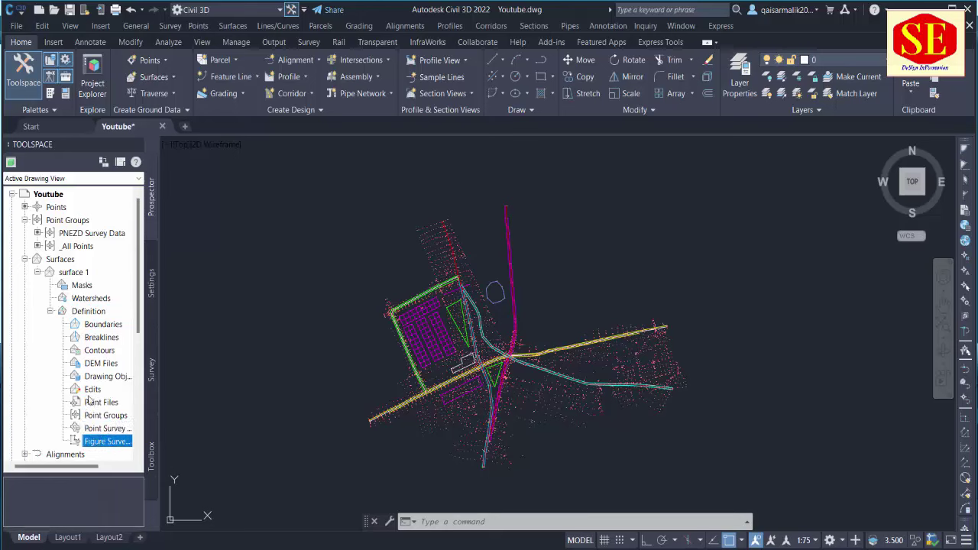
{"action": "left_click", "coordinate": [101, 417]}
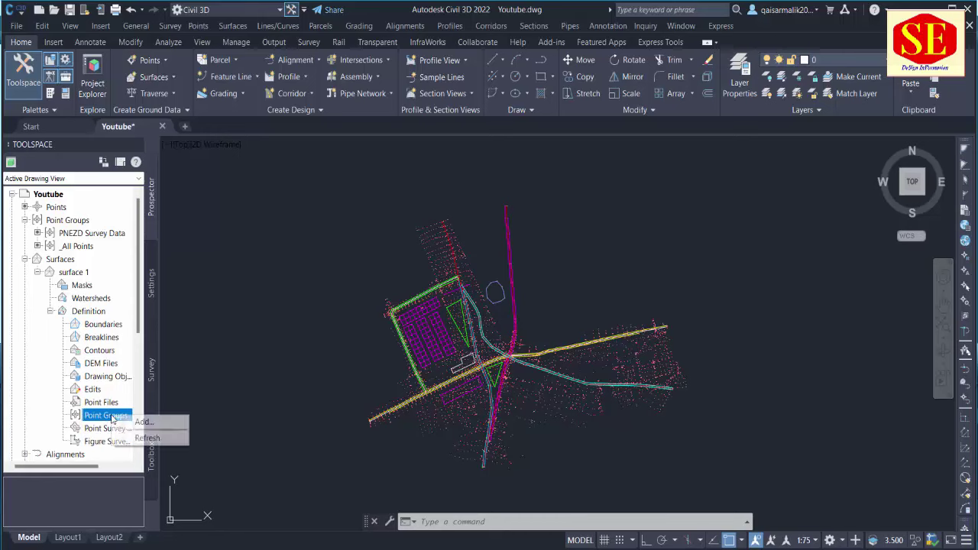
Step: Add the _All Points point group to surface 1's definition and apply it
{"action": "right_click", "coordinate": [113, 418]}
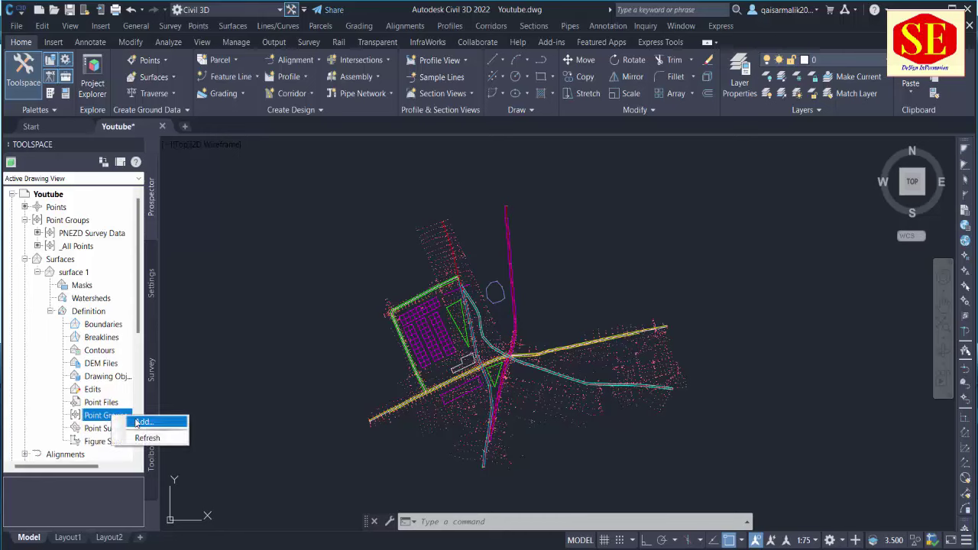
{"action": "left_click", "coordinate": [140, 422]}
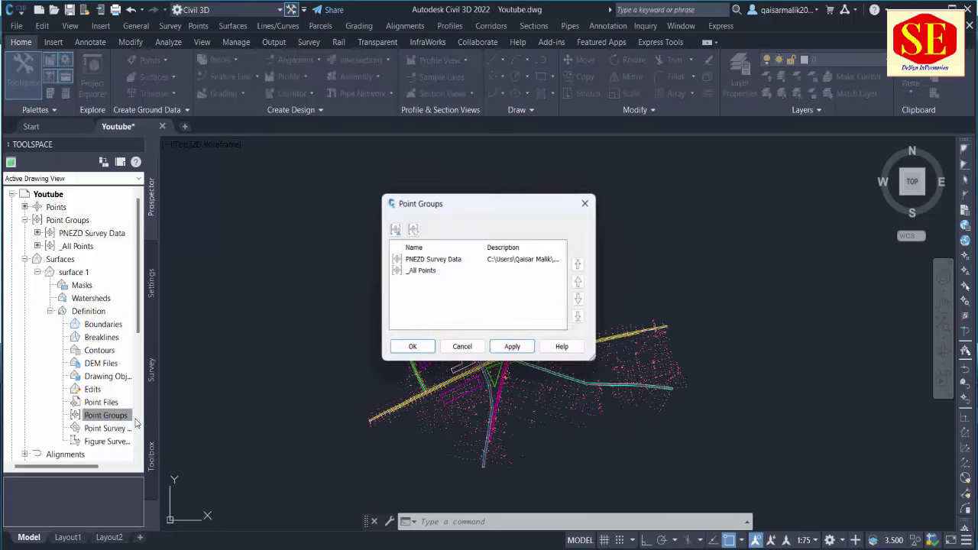
{"action": "left_click", "coordinate": [424, 273]}
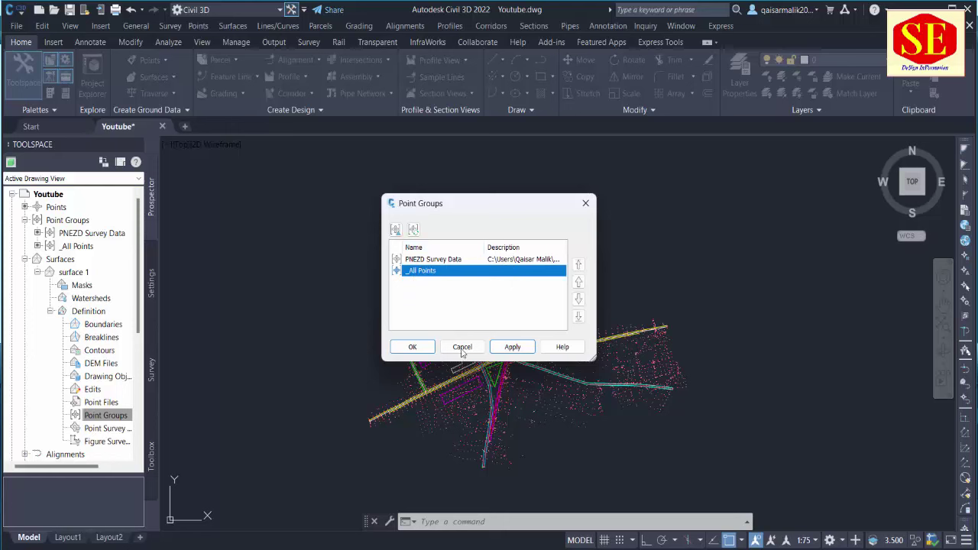
{"action": "left_click", "coordinate": [511, 348]}
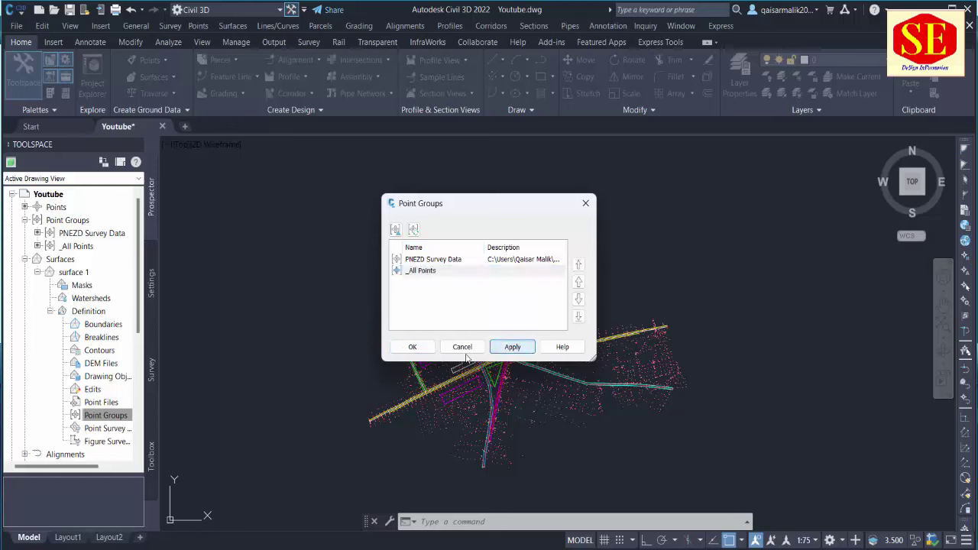
{"action": "left_click", "coordinate": [413, 348]}
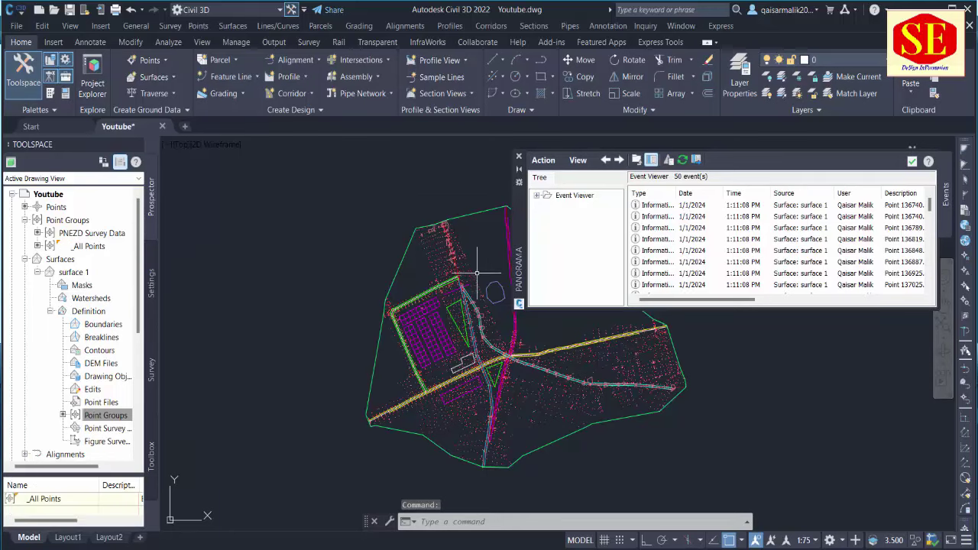
Step: Shift the view to show the whole boundary and close the surface-build event list
{"action": "middle_click_drag", "start_coordinate": [480, 312], "coordinate": [386, 327]}
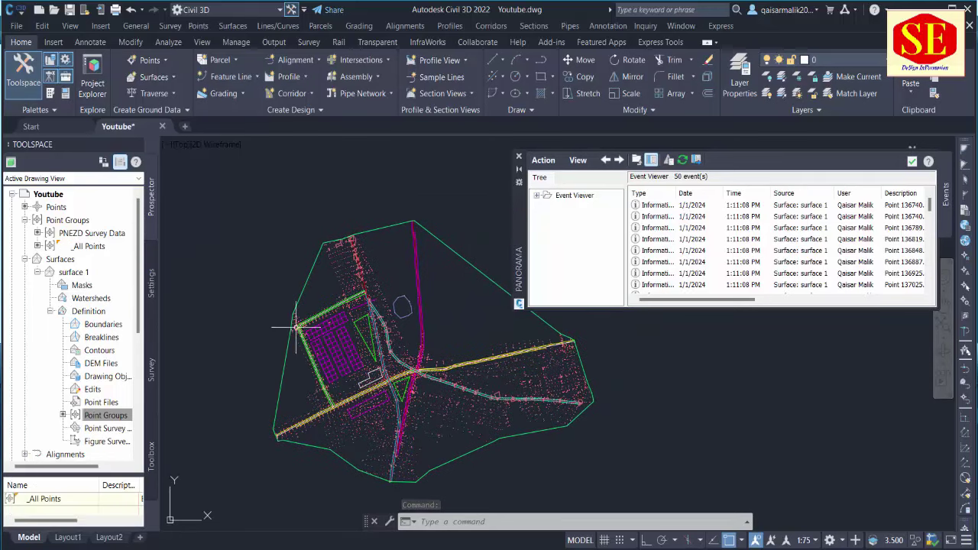
{"action": "scroll", "coordinate": [760, 218], "scroll_direction": "down", "scroll_amount": 4}
{"action": "scroll", "coordinate": [763, 226], "scroll_direction": "down", "scroll_amount": 3}
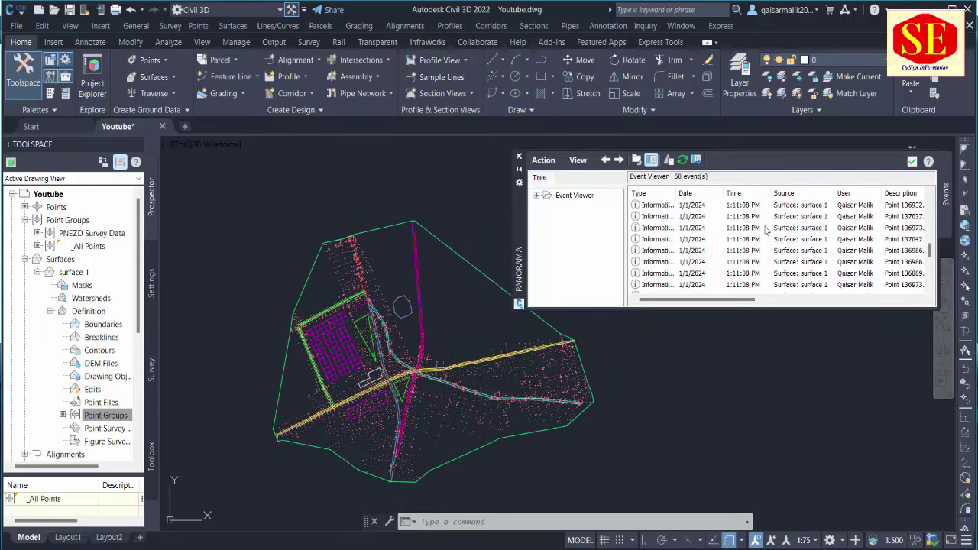
{"action": "scroll", "coordinate": [766, 232], "scroll_direction": "down", "scroll_amount": 3}
{"action": "left_click", "coordinate": [912, 162]}
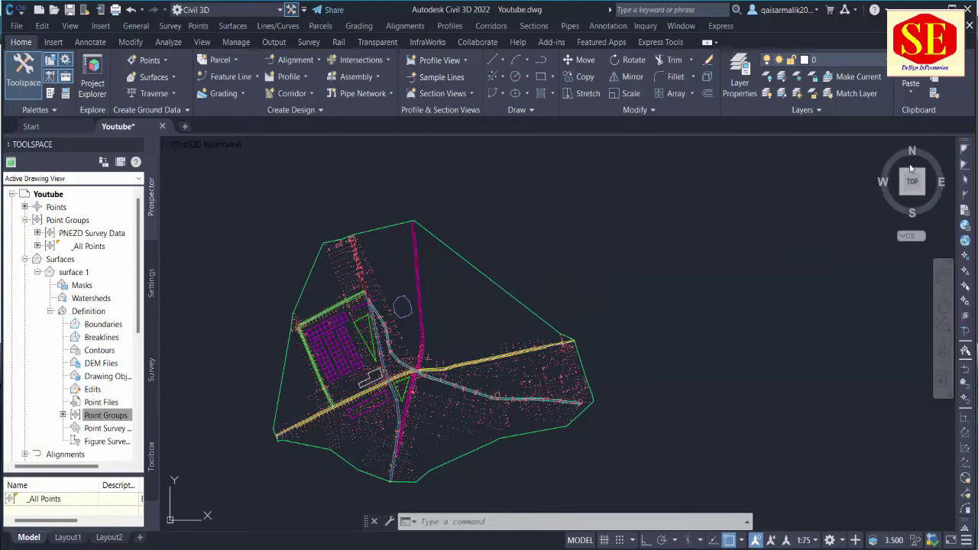
Step: Pan and zoom along the northern surface boundary, then select the TIN surface
{"action": "scroll", "coordinate": [345, 367], "scroll_direction": "up", "scroll_amount": 3}
{"action": "scroll", "coordinate": [408, 339], "scroll_direction": "up", "scroll_amount": 2}
{"action": "scroll", "coordinate": [469, 371], "scroll_direction": "up", "scroll_amount": 1}
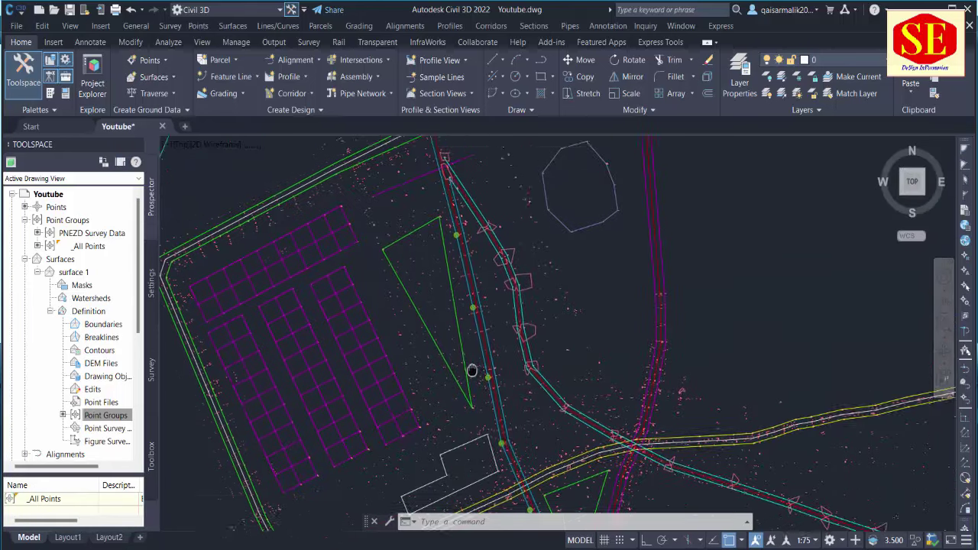
{"action": "scroll", "coordinate": [515, 293], "scroll_direction": "up", "scroll_amount": 1}
{"action": "middle_click_drag", "start_coordinate": [514, 293], "coordinate": [537, 457]}
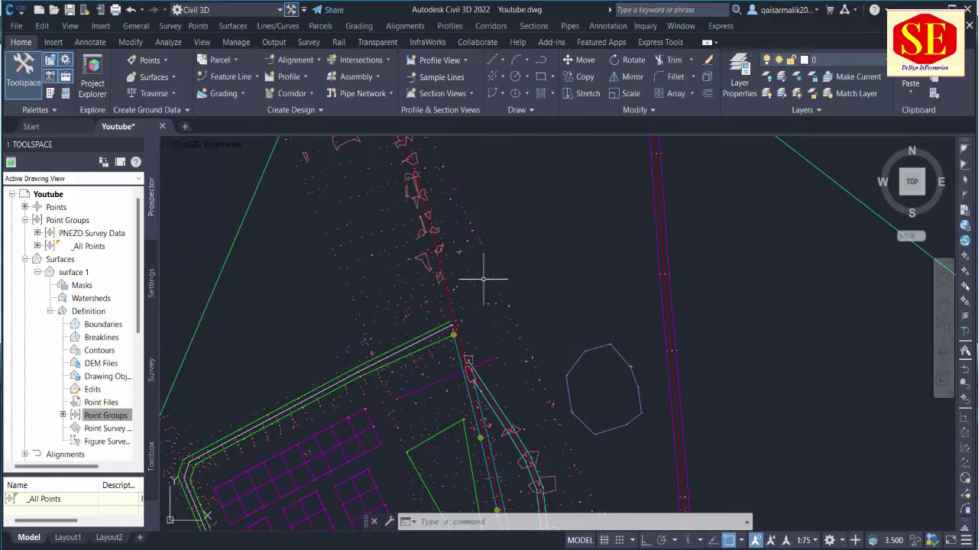
{"action": "scroll", "coordinate": [433, 256], "scroll_direction": "up", "scroll_amount": 4}
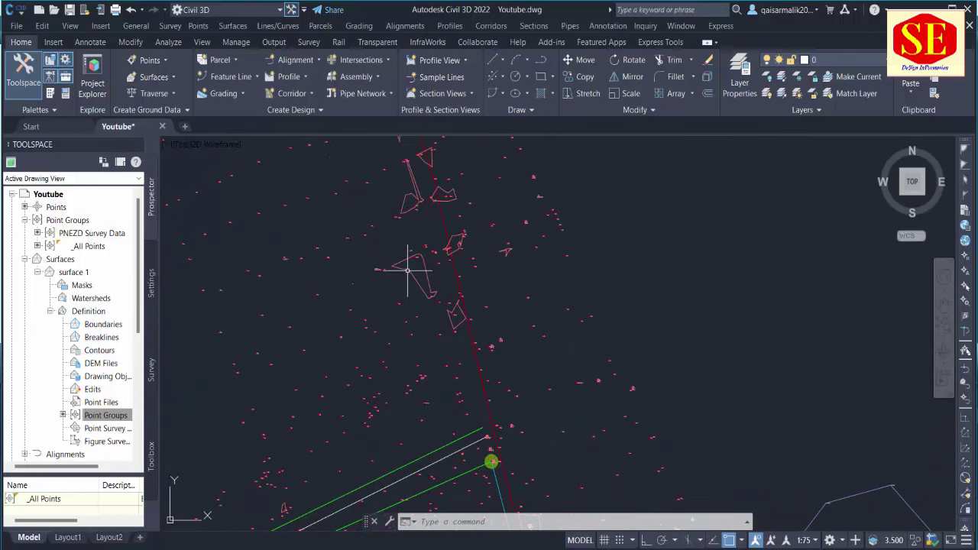
{"action": "scroll", "coordinate": [480, 328], "scroll_direction": "up", "scroll_amount": 2}
{"action": "scroll", "coordinate": [458, 275], "scroll_direction": "down", "scroll_amount": 4}
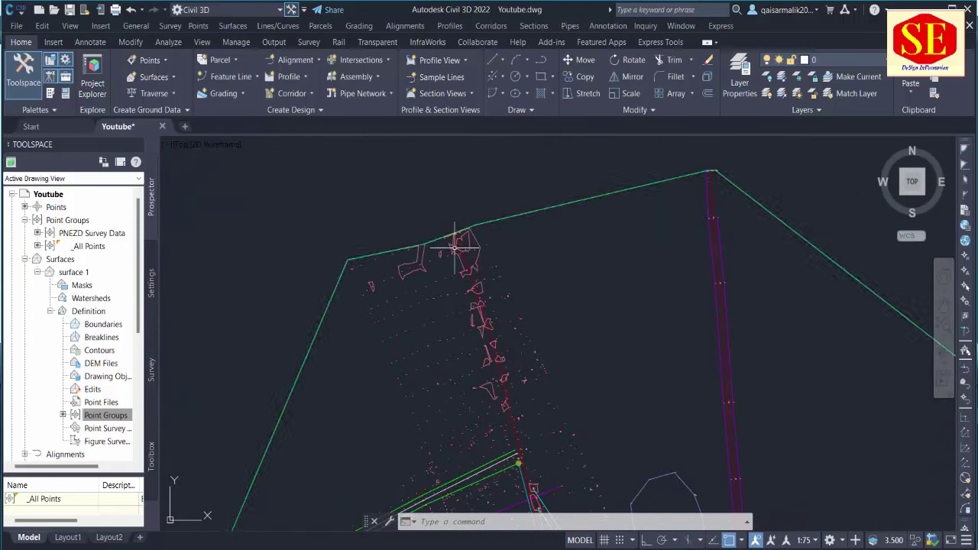
{"action": "mouse_move", "coordinate": [448, 230]}
{"action": "middle_mouse_down"}
{"action": "mouse_move", "coordinate": [457, 282]}
{"action": "mouse_move", "coordinate": [634, 295]}
{"action": "middle_mouse_up"}
{"action": "scroll", "coordinate": [457, 281], "scroll_direction": "up", "scroll_amount": 3}
{"action": "scroll", "coordinate": [525, 224], "scroll_direction": "down", "scroll_amount": 1}
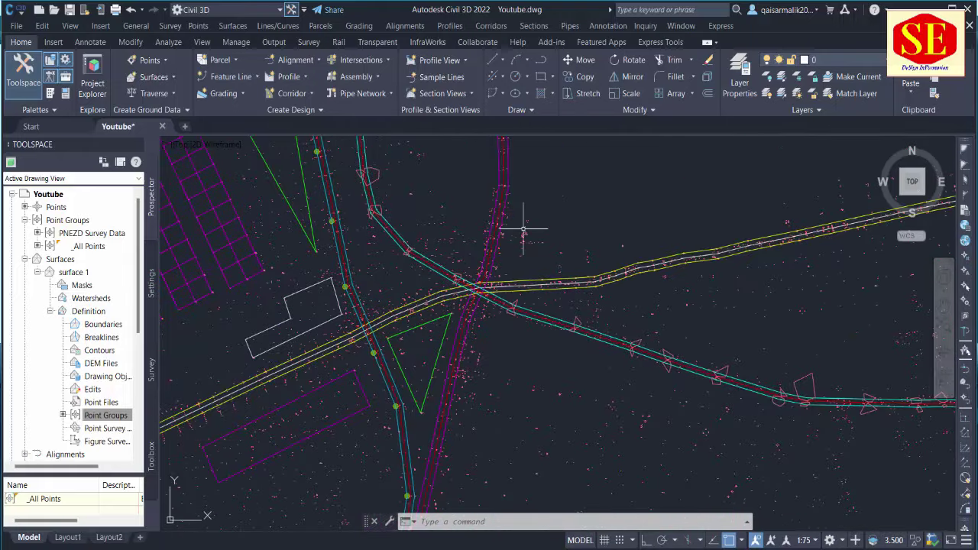
{"action": "scroll", "coordinate": [546, 214], "scroll_direction": "down", "scroll_amount": 4}
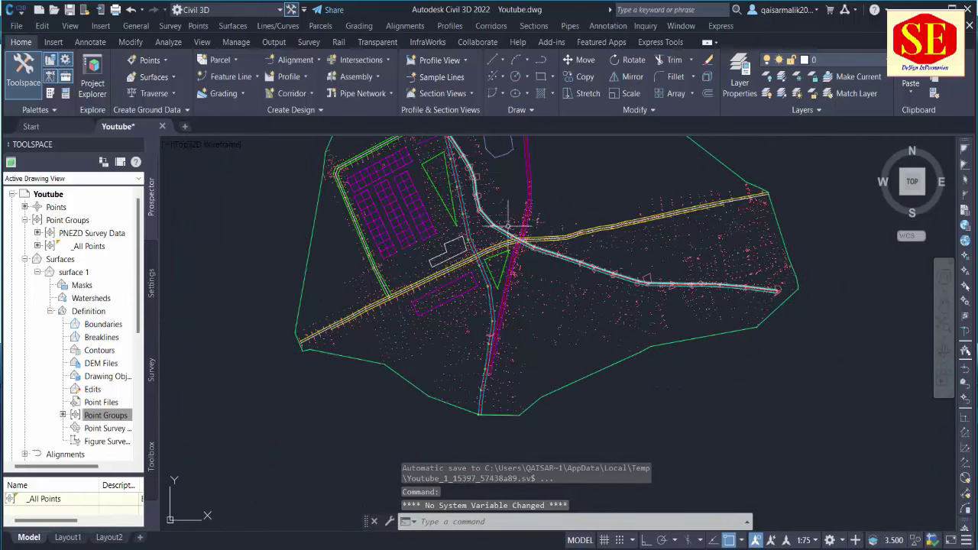
{"action": "middle_click_drag", "start_coordinate": [500, 223], "coordinate": [500, 368]}
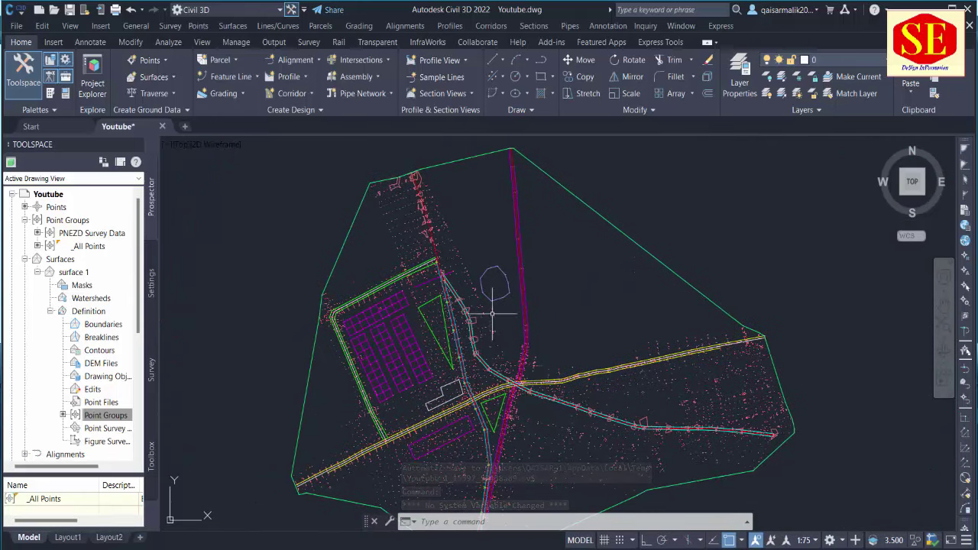
{"action": "scroll", "coordinate": [414, 181], "scroll_direction": "up", "scroll_amount": 2}
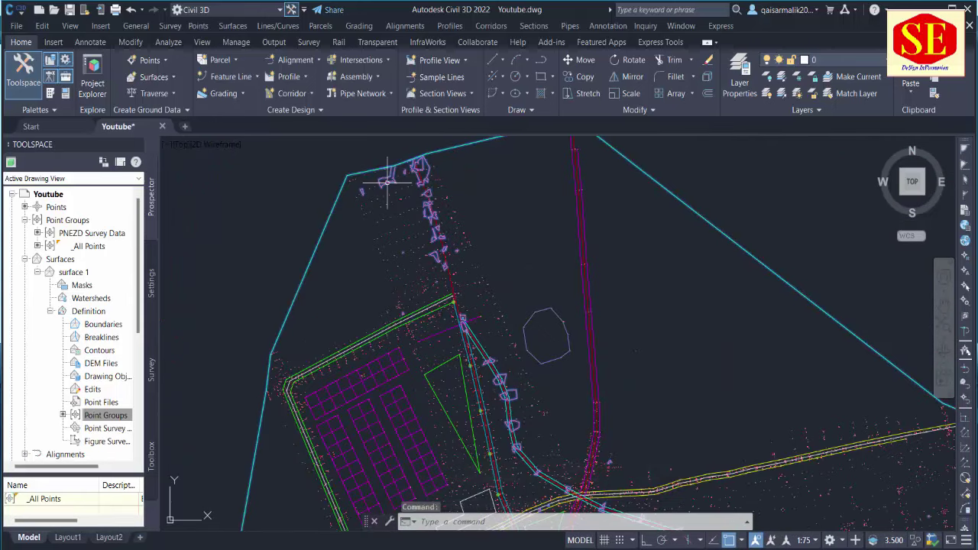
{"action": "left_click", "coordinate": [387, 182]}
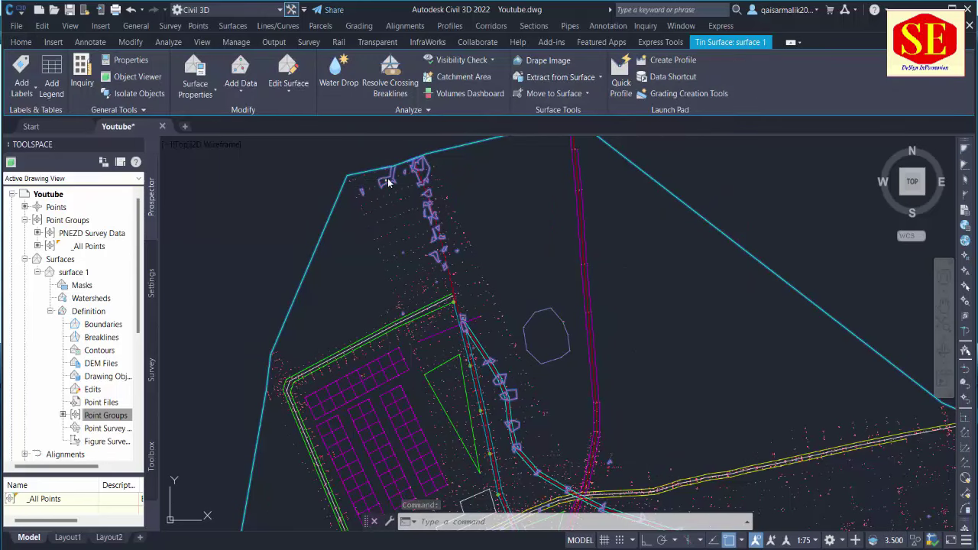
Step: From surface 1's Surface Properties, open its Contours 1m and 5m (Design) style for editing
{"action": "right_click", "coordinate": [389, 181]}
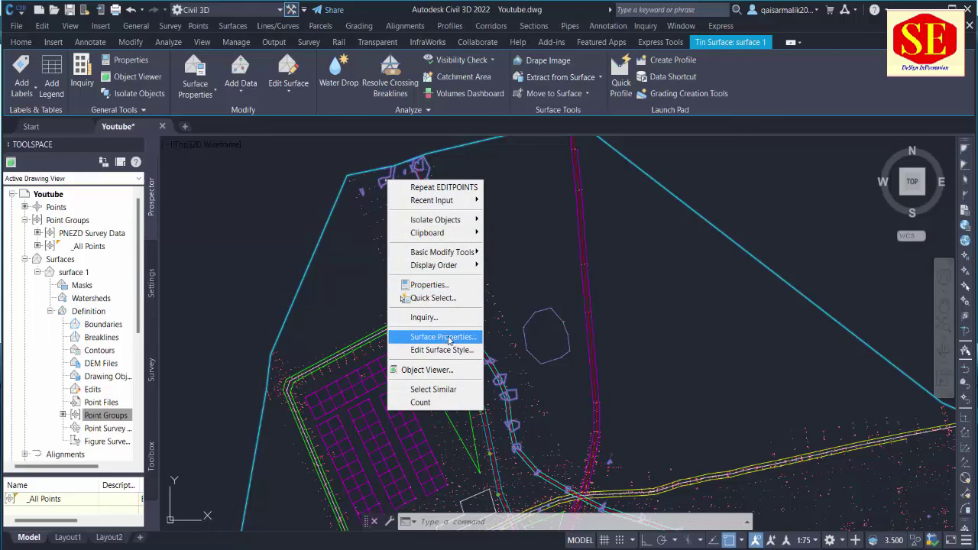
{"action": "left_click", "coordinate": [449, 340]}
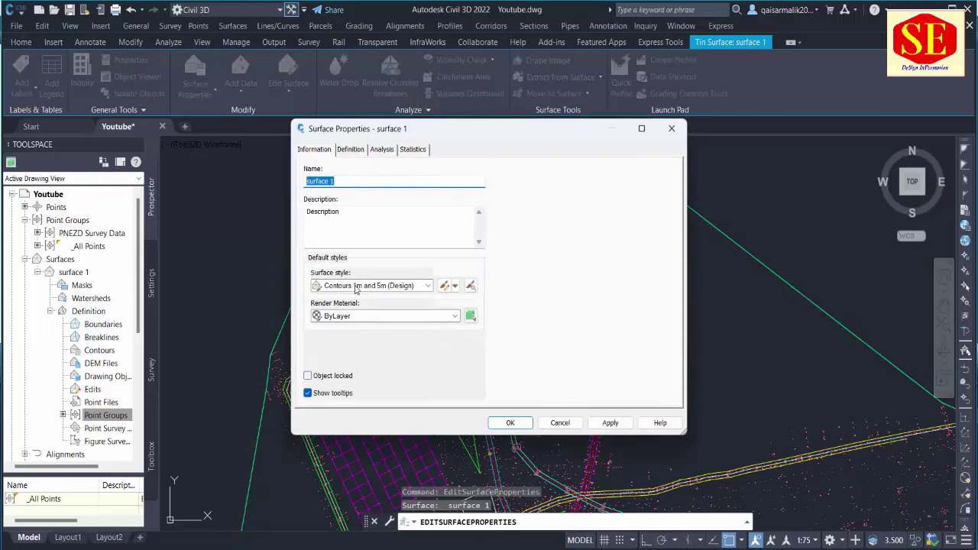
{"action": "left_click", "coordinate": [445, 286]}
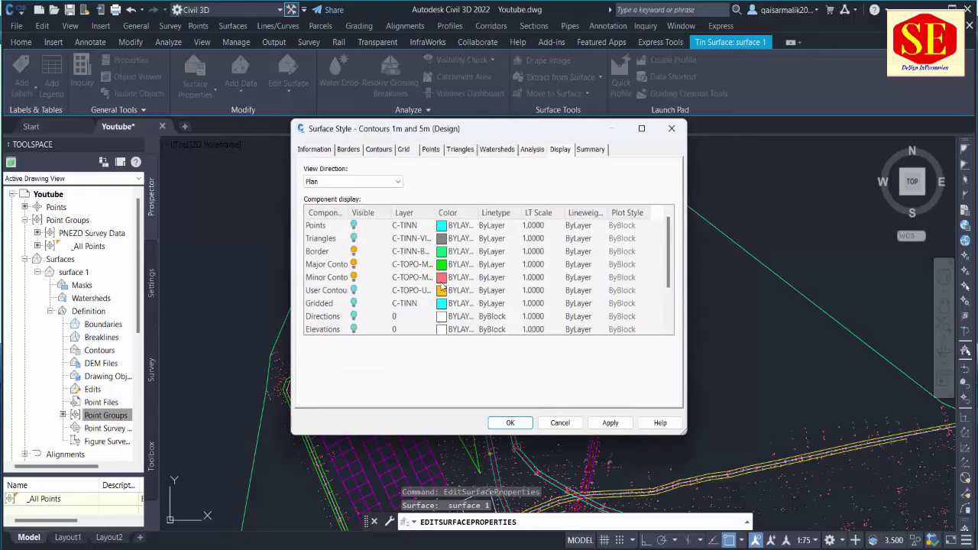
Step: Set the minor contour interval to 0.1 m, giving a 0.5 m major interval, then apply and OK
{"action": "left_click", "coordinate": [388, 149]}
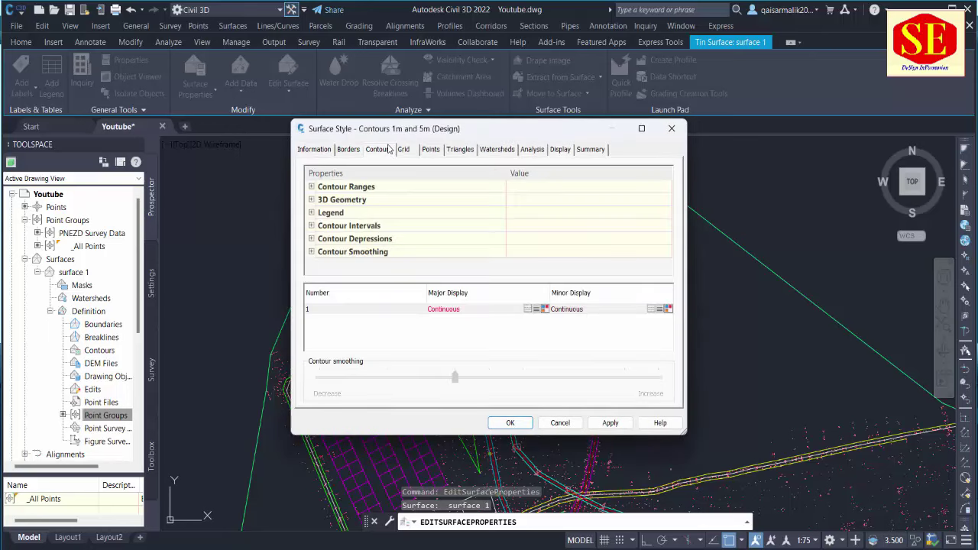
{"action": "left_click", "coordinate": [311, 226]}
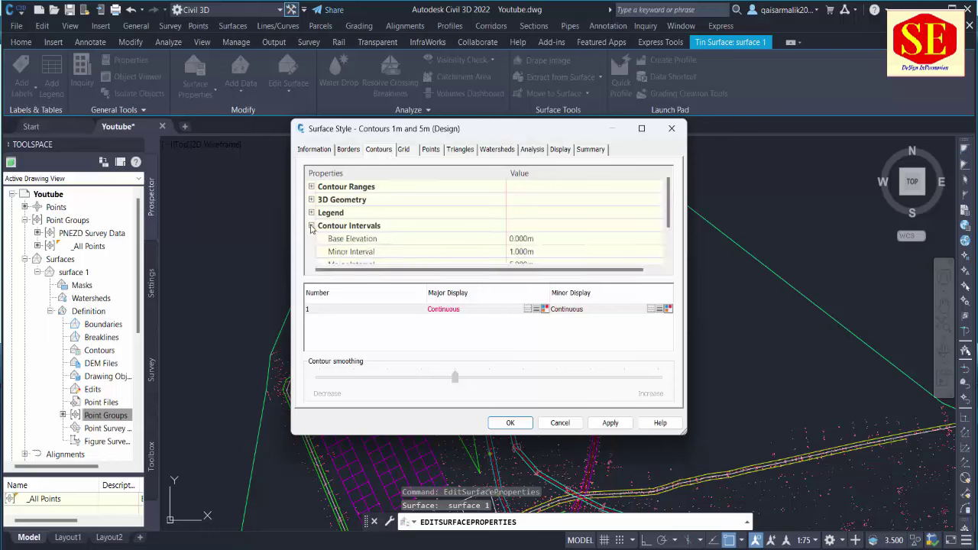
{"action": "left_click", "coordinate": [539, 250]}
{"action": "type", "text": ".1"}
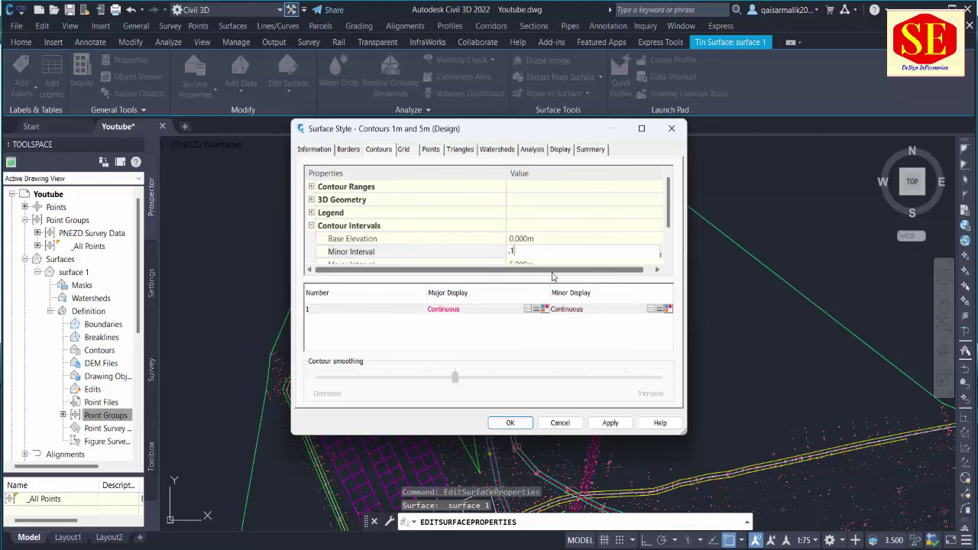
{"action": "key", "text": "Return"}
{"action": "scroll", "coordinate": [533, 232], "scroll_direction": "down", "scroll_amount": 1}
{"action": "left_click", "coordinate": [529, 226]}
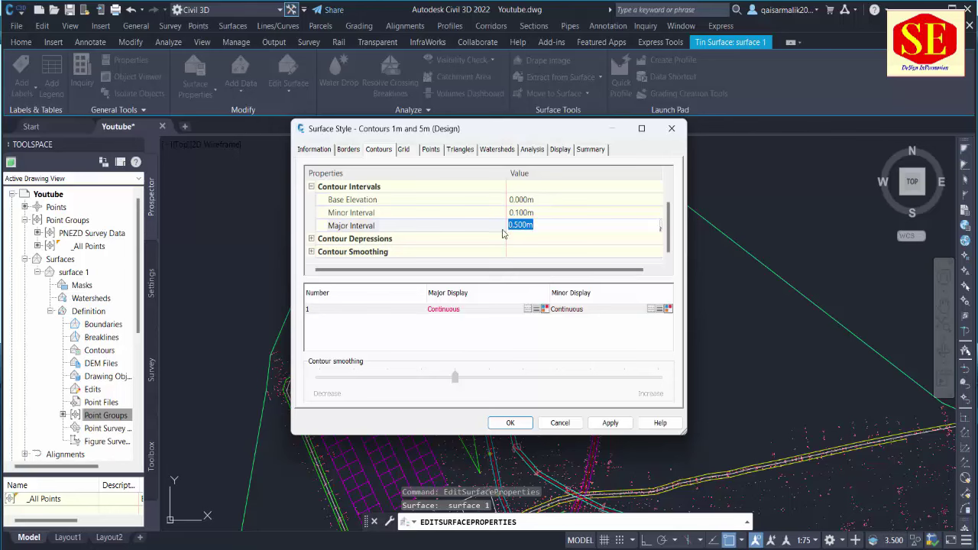
{"action": "left_click", "coordinate": [612, 425]}
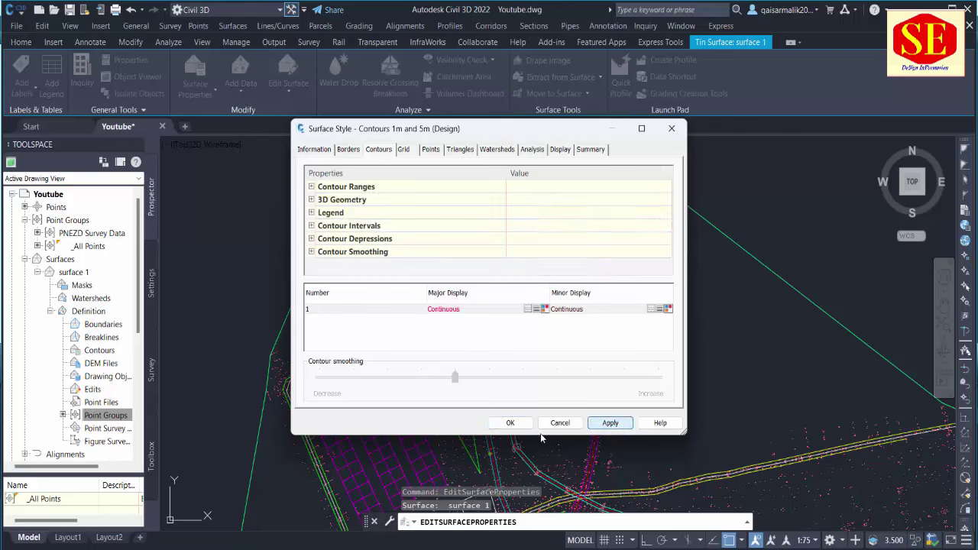
{"action": "left_click", "coordinate": [511, 423]}
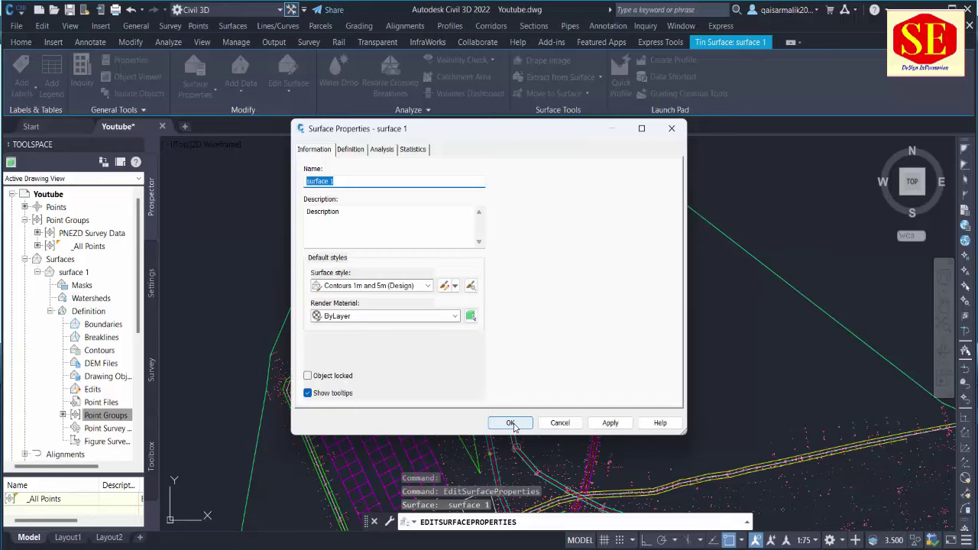
Step: Accept the surface properties so contours redraw, zoom out over the site, and select the TIN surface
{"action": "left_click", "coordinate": [511, 423]}
{"action": "scroll", "coordinate": [591, 270], "scroll_direction": "down", "scroll_amount": 2}
{"action": "scroll", "coordinate": [590, 270], "scroll_direction": "down", "scroll_amount": 2}
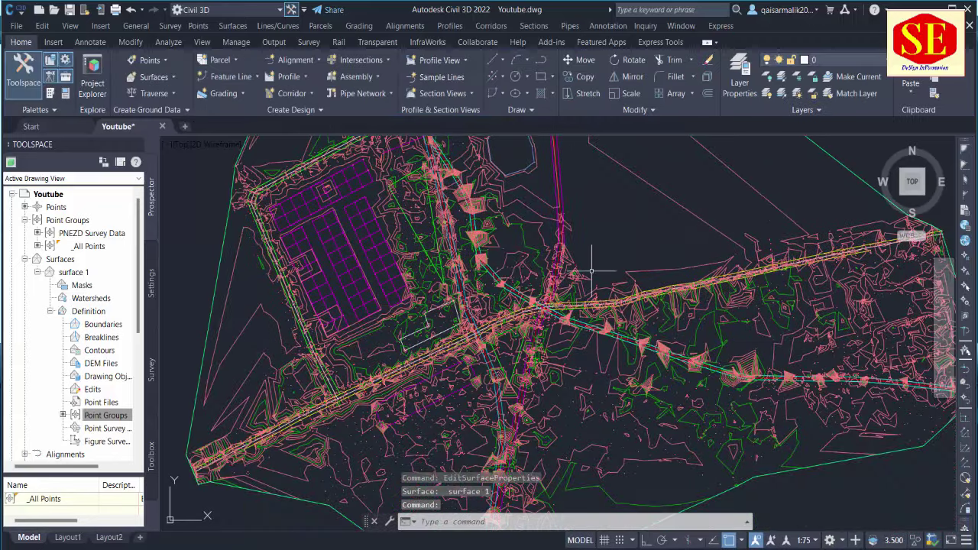
{"action": "scroll", "coordinate": [591, 270], "scroll_direction": "up", "scroll_amount": 2}
{"action": "scroll", "coordinate": [527, 272], "scroll_direction": "up", "scroll_amount": 2}
{"action": "scroll", "coordinate": [531, 247], "scroll_direction": "up", "scroll_amount": 2}
{"action": "scroll", "coordinate": [587, 296], "scroll_direction": "up", "scroll_amount": 2}
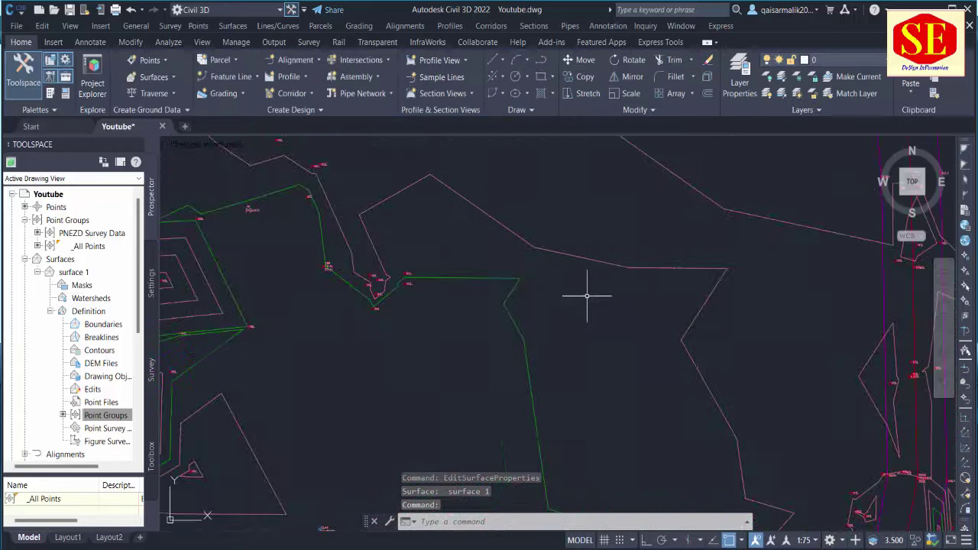
{"action": "scroll", "coordinate": [587, 296], "scroll_direction": "down", "scroll_amount": 2}
{"action": "scroll", "coordinate": [589, 284], "scroll_direction": "down", "scroll_amount": 3}
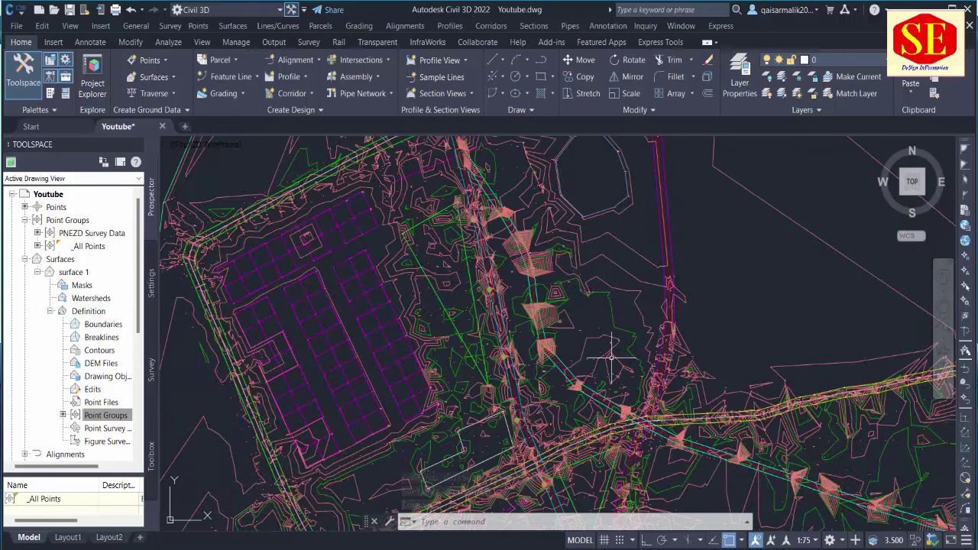
{"action": "scroll", "coordinate": [569, 282], "scroll_direction": "down", "scroll_amount": 1}
{"action": "scroll", "coordinate": [569, 279], "scroll_direction": "down", "scroll_amount": 1}
{"action": "scroll", "coordinate": [568, 256], "scroll_direction": "down", "scroll_amount": 1}
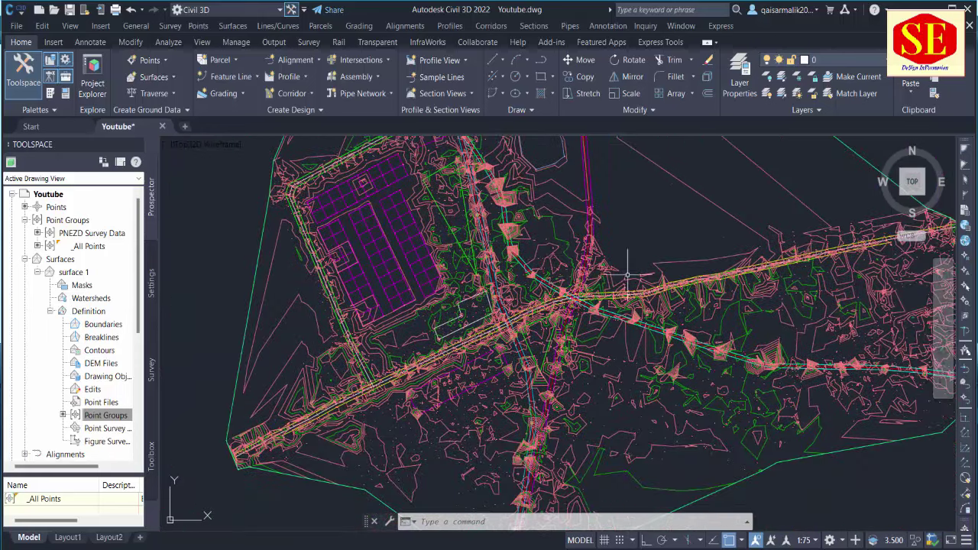
{"action": "middle_click_drag", "start_coordinate": [500, 152], "coordinate": [503, 218]}
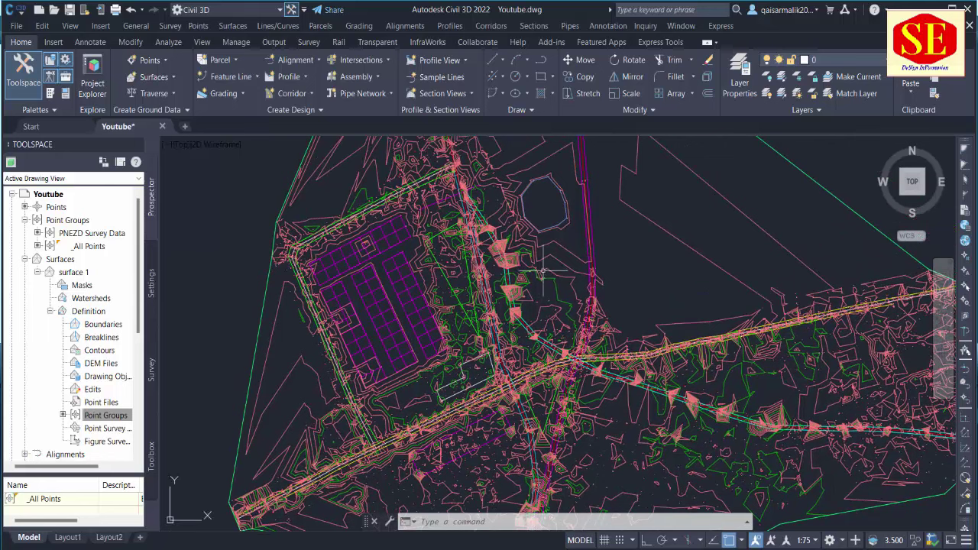
{"action": "left_click", "coordinate": [503, 218]}
Step: Edit surface 1's Contours 1m and 5m (Design) style: major contours green, minor contours red, then apply
{"action": "right_click", "coordinate": [502, 217]}
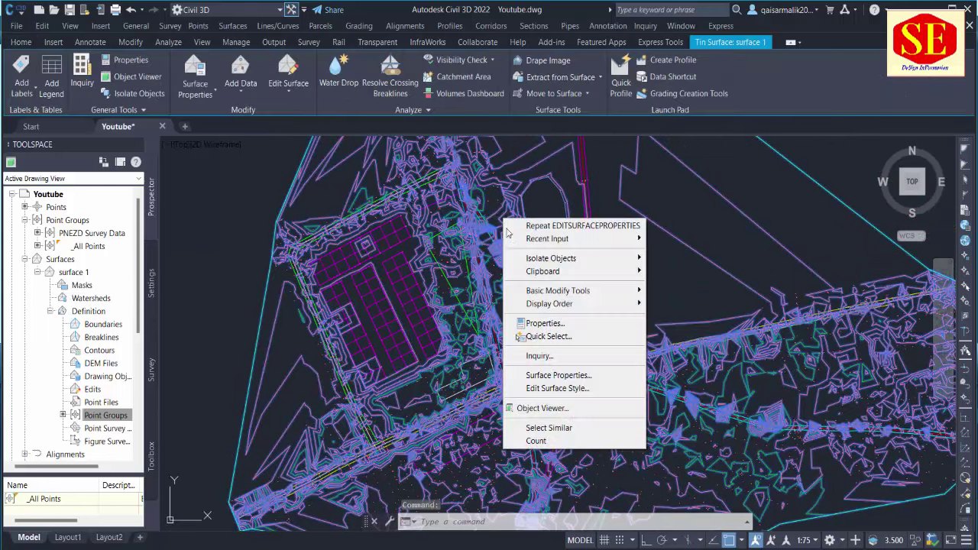
{"action": "left_click", "coordinate": [556, 377]}
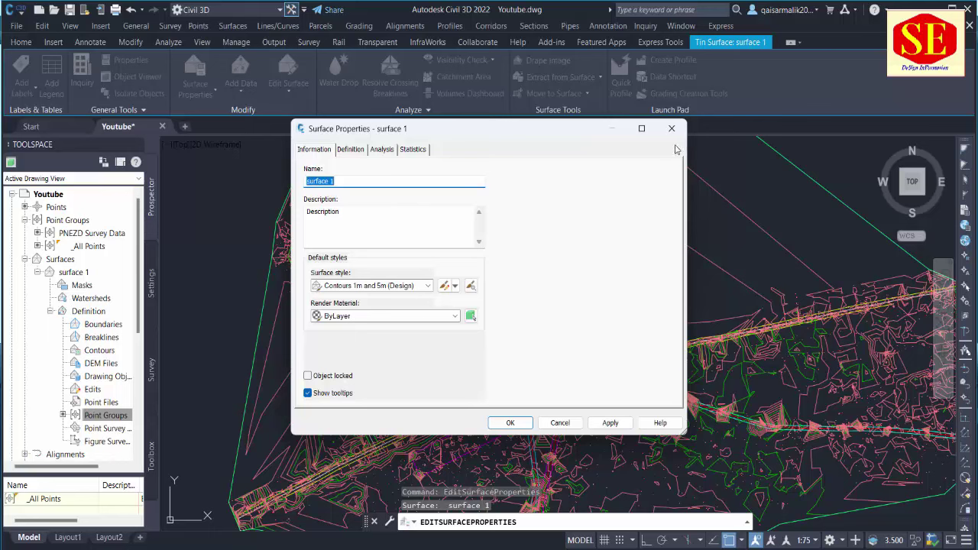
{"action": "left_click", "coordinate": [445, 286]}
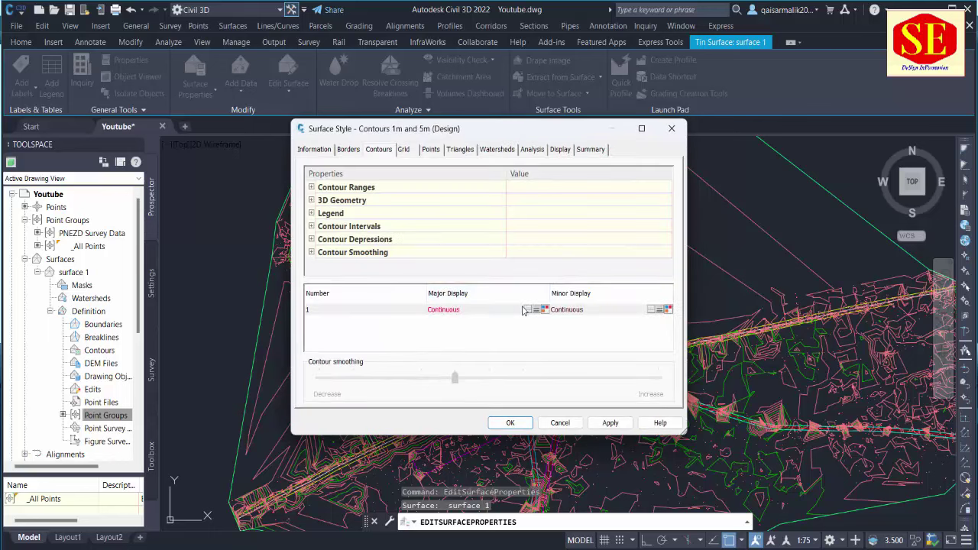
{"action": "left_click", "coordinate": [548, 312]}
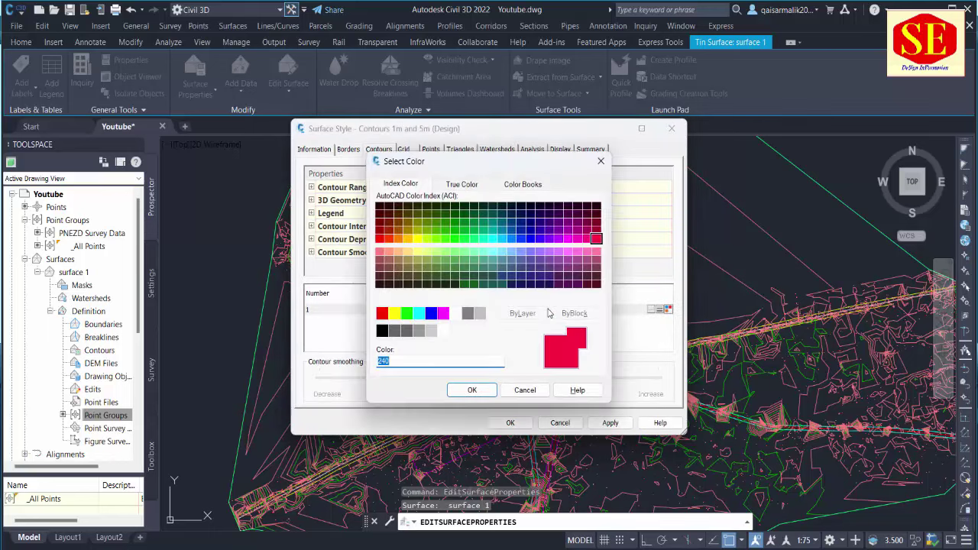
{"action": "left_click", "coordinate": [407, 315]}
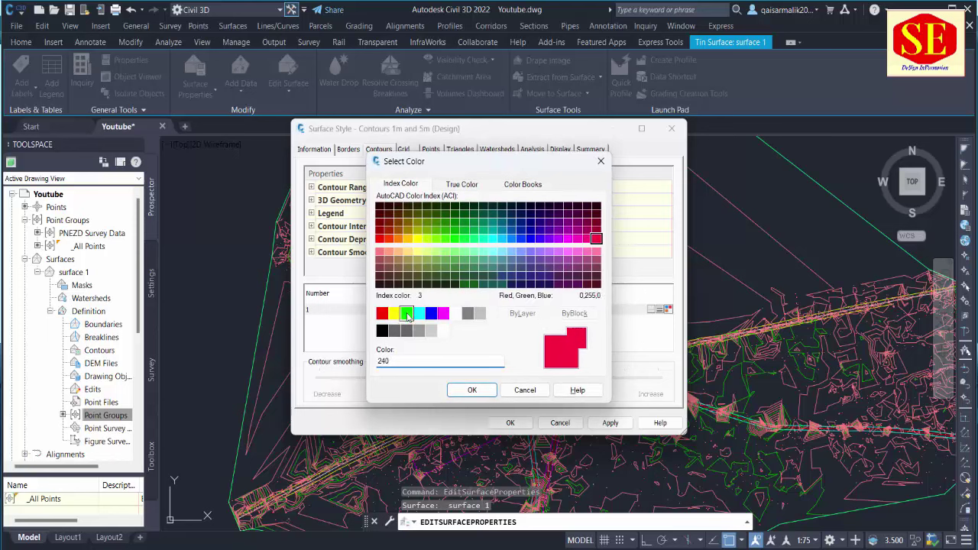
{"action": "left_click", "coordinate": [473, 390]}
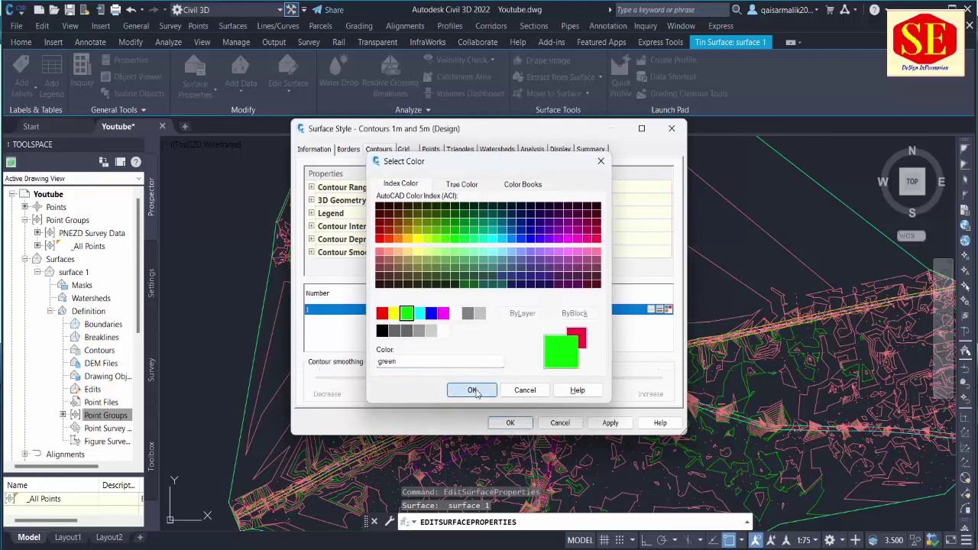
{"action": "left_click", "coordinate": [668, 310]}
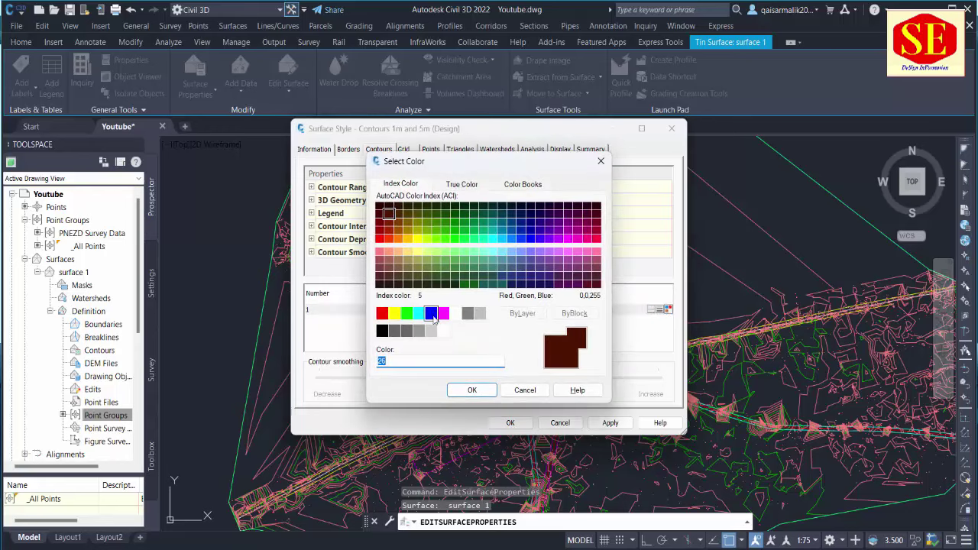
{"action": "left_click", "coordinate": [382, 314]}
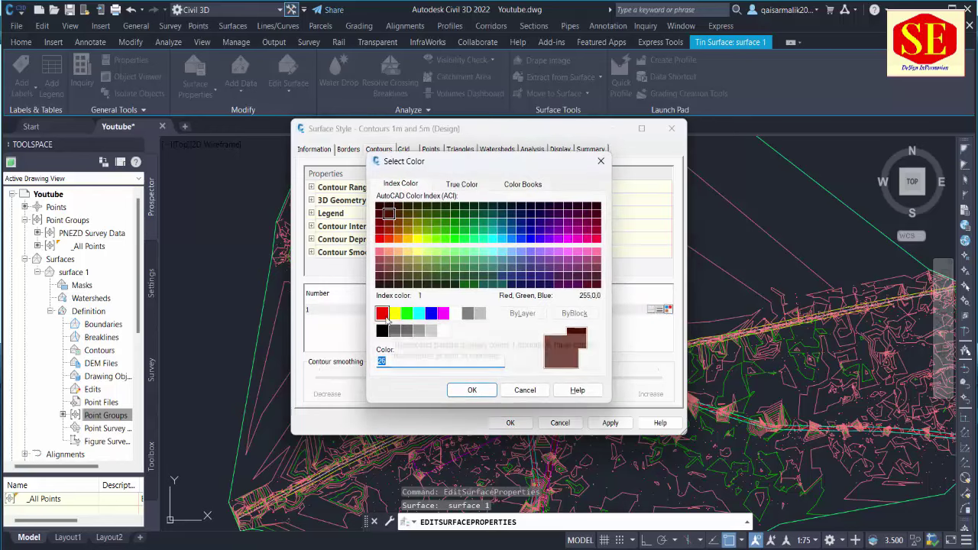
{"action": "left_click", "coordinate": [472, 390]}
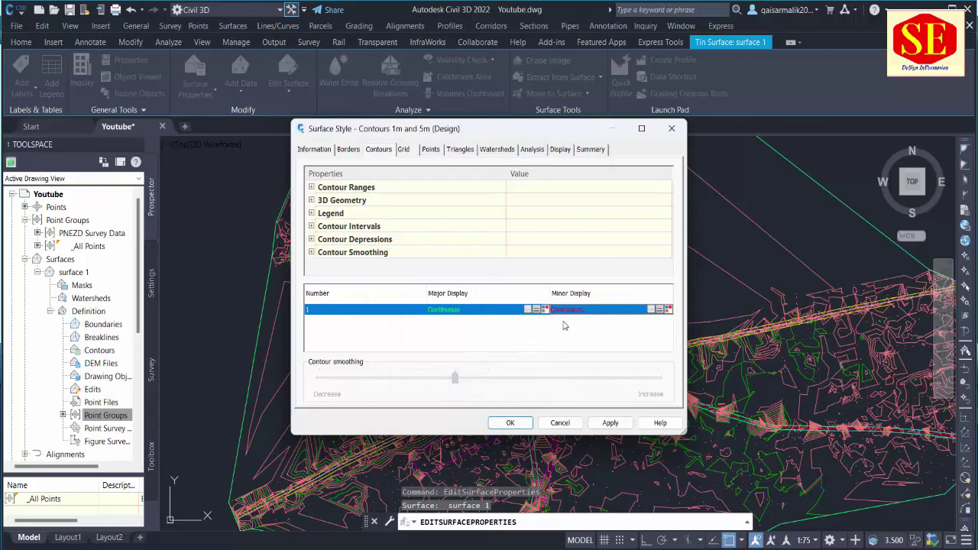
{"action": "left_click", "coordinate": [609, 424]}
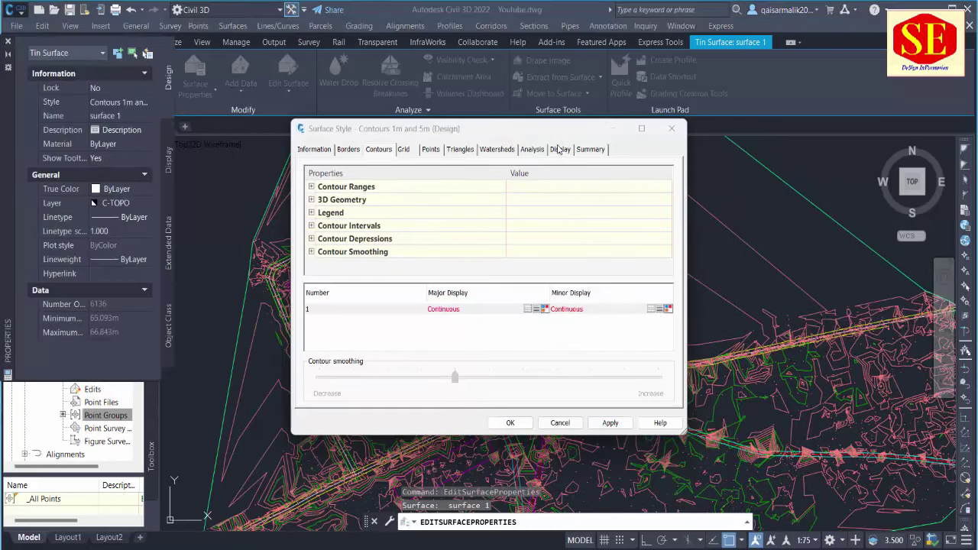
Step: On the style's Display tab, set minor contours to red and major contours to green
{"action": "left_click", "coordinate": [560, 150]}
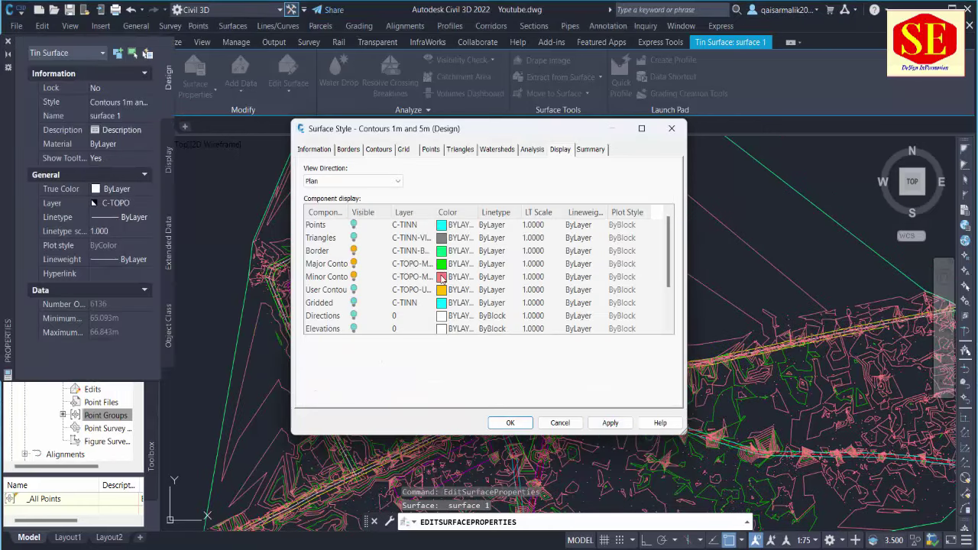
{"action": "left_click", "coordinate": [441, 279]}
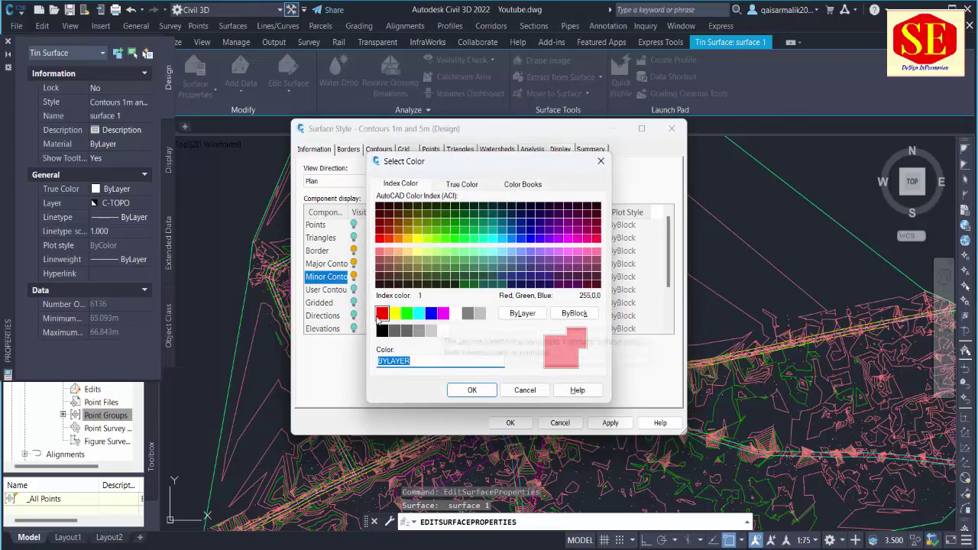
{"action": "left_click", "coordinate": [468, 392]}
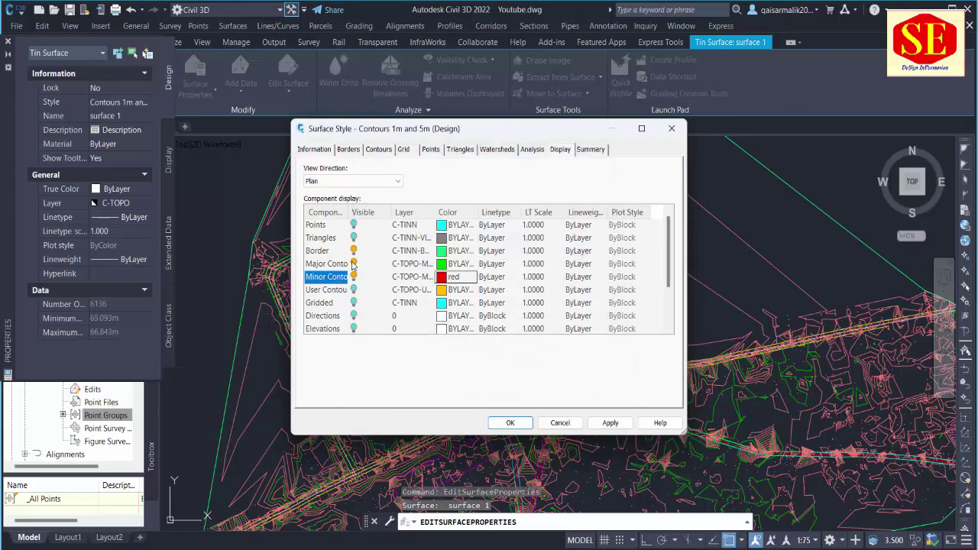
{"action": "left_click", "coordinate": [442, 264]}
{"action": "left_click", "coordinate": [406, 314]}
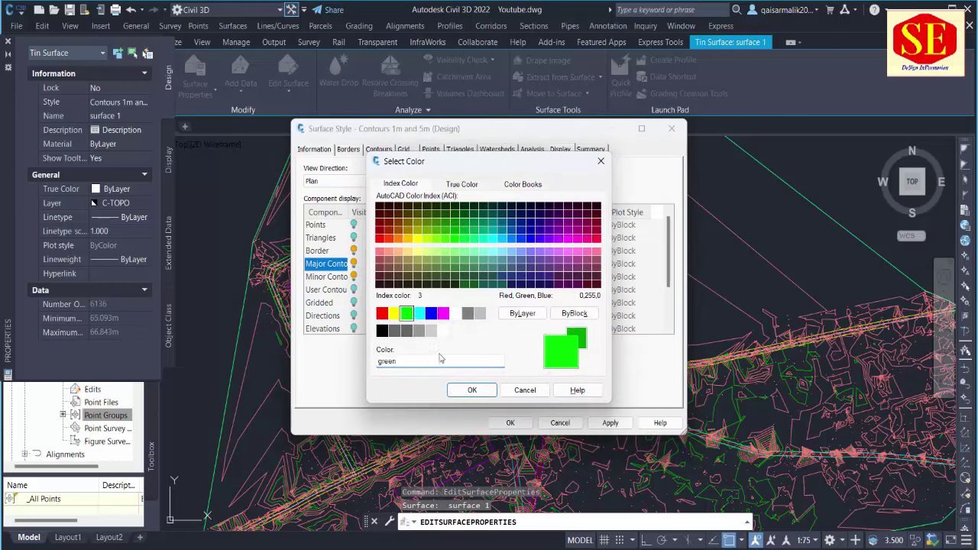
{"action": "left_click", "coordinate": [469, 391]}
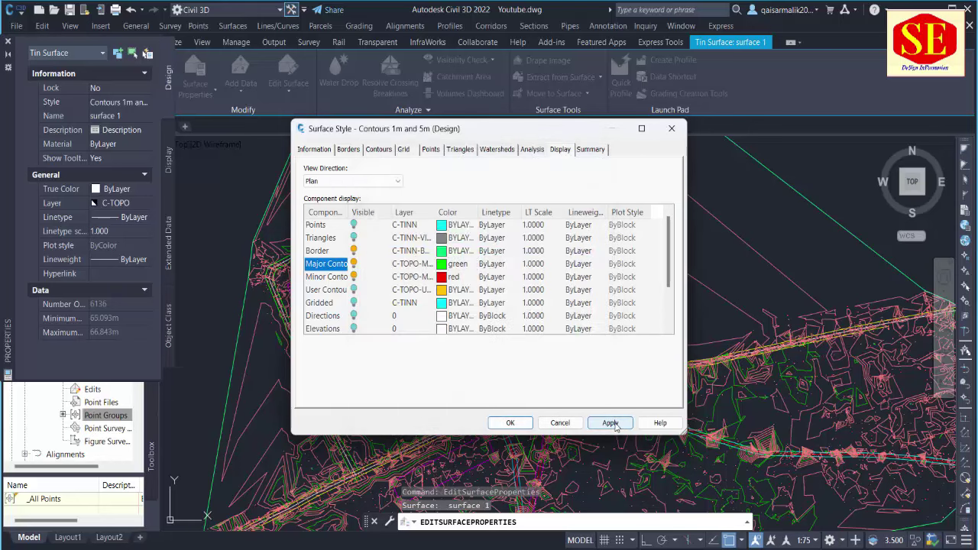
Step: Close the Surface Style and Surface Properties dialogs and zoom to view the redrawn contours
{"action": "left_click", "coordinate": [510, 423]}
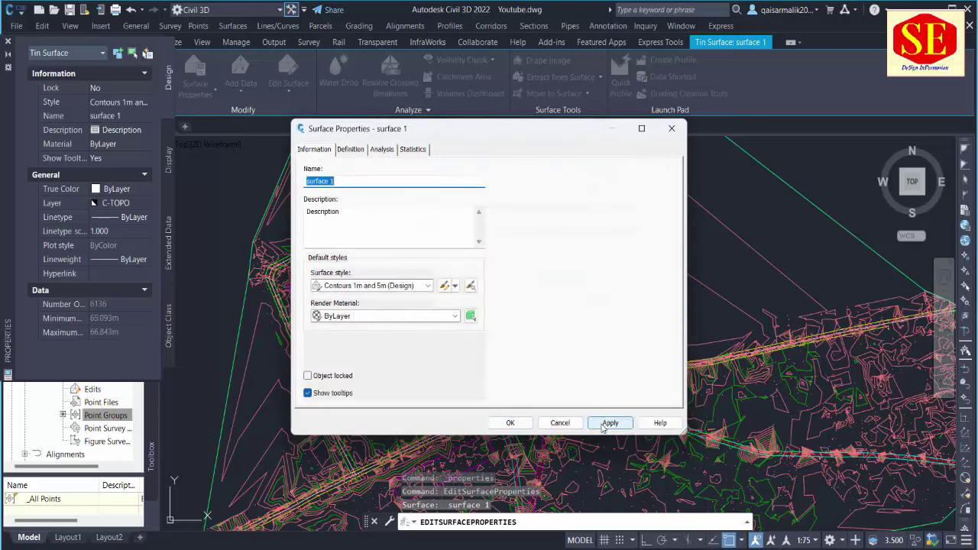
{"action": "left_click", "coordinate": [510, 422]}
{"action": "scroll", "coordinate": [464, 177], "scroll_direction": "up", "scroll_amount": 2}
{"action": "scroll", "coordinate": [464, 177], "scroll_direction": "up", "scroll_amount": 1}
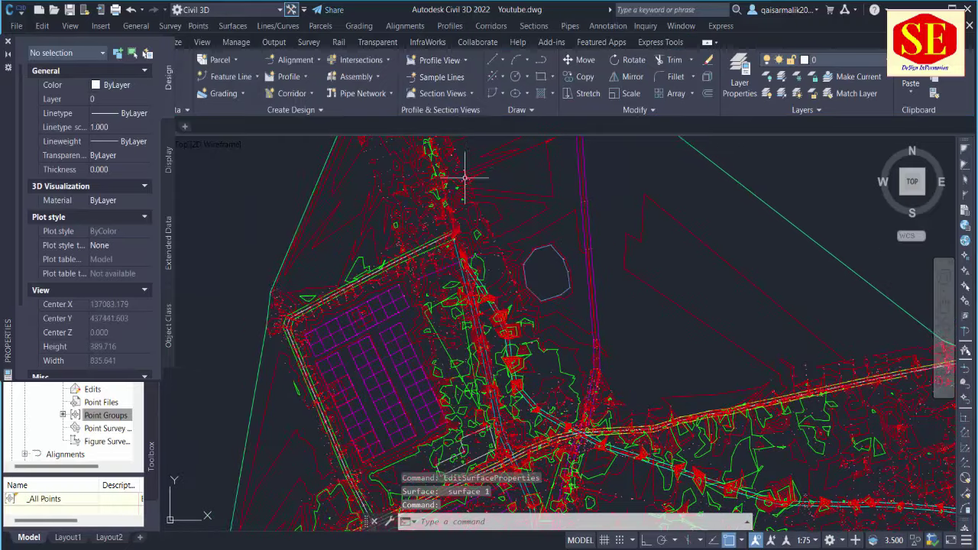
{"action": "scroll", "coordinate": [464, 177], "scroll_direction": "up", "scroll_amount": 2}
{"action": "scroll", "coordinate": [443, 207], "scroll_direction": "down", "scroll_amount": 1}
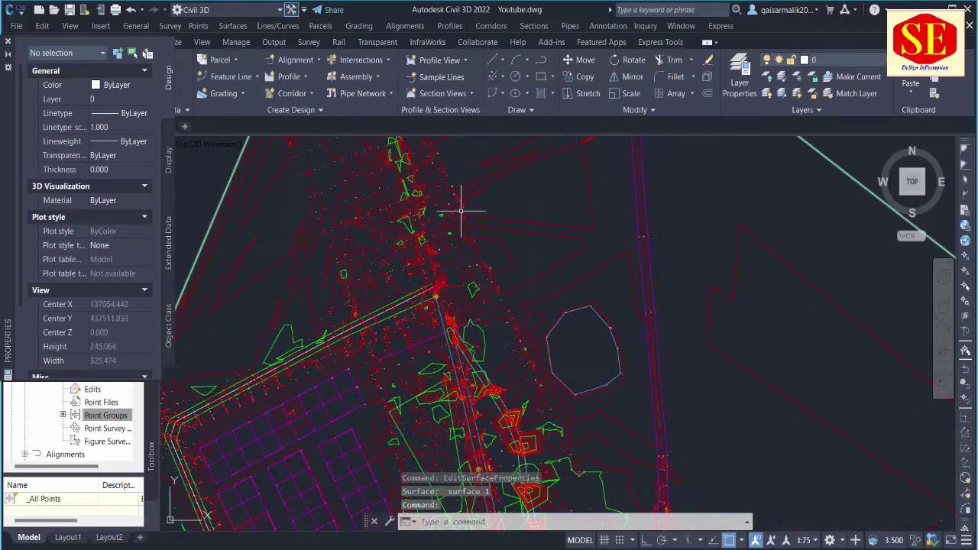
Step: Reopen surface 1's style display settings and set the minor contours to colour 11
{"action": "left_click", "coordinate": [451, 210]}
{"action": "right_click", "coordinate": [448, 219]}
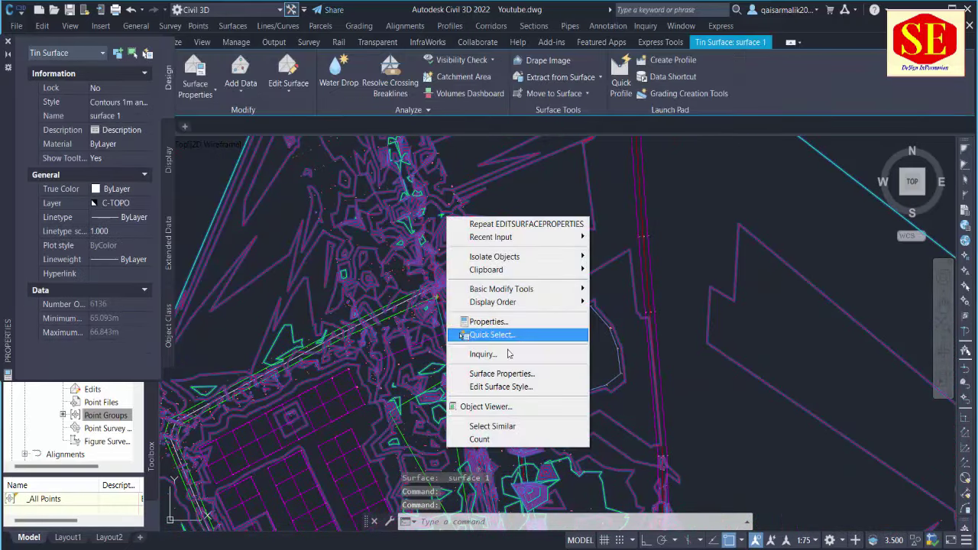
{"action": "left_click", "coordinate": [517, 374]}
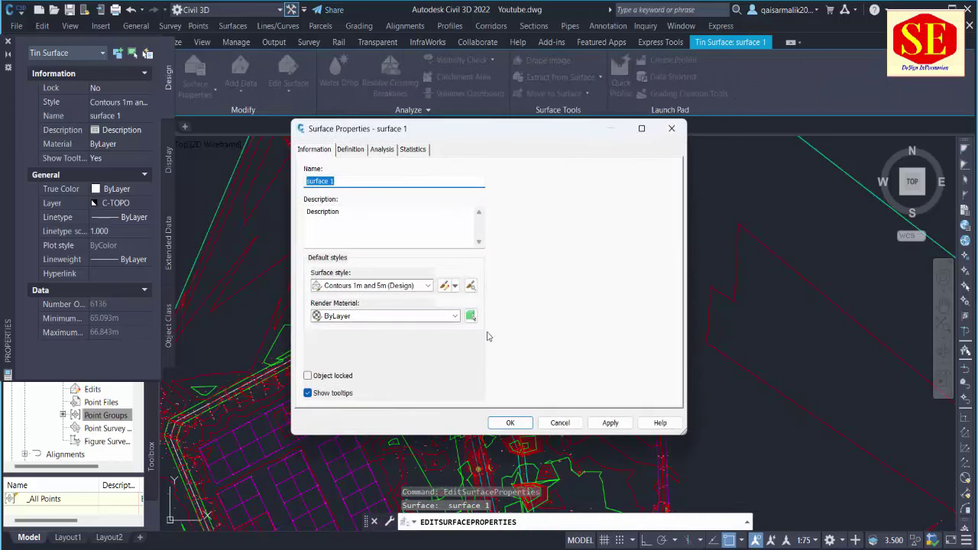
{"action": "left_click", "coordinate": [457, 291]}
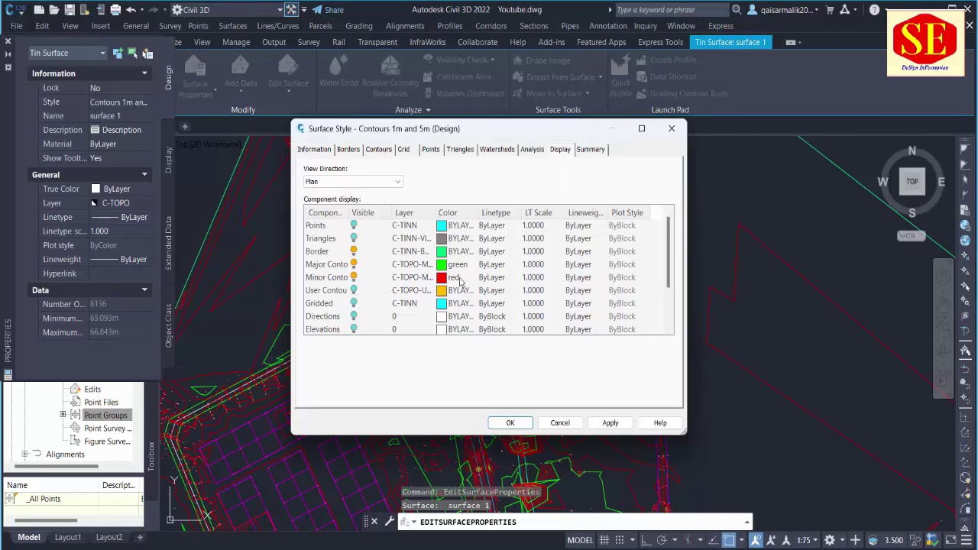
{"action": "left_click", "coordinate": [449, 278]}
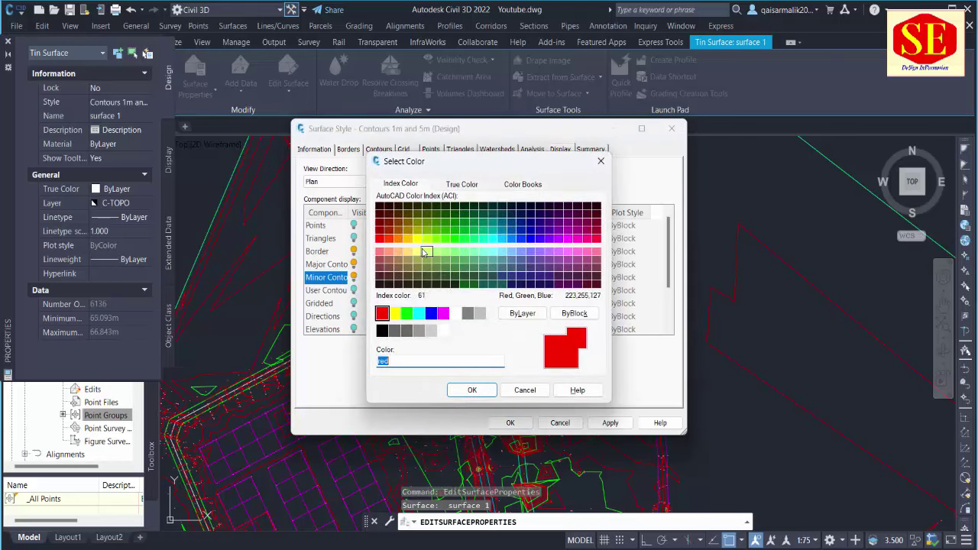
{"action": "left_click", "coordinate": [398, 254]}
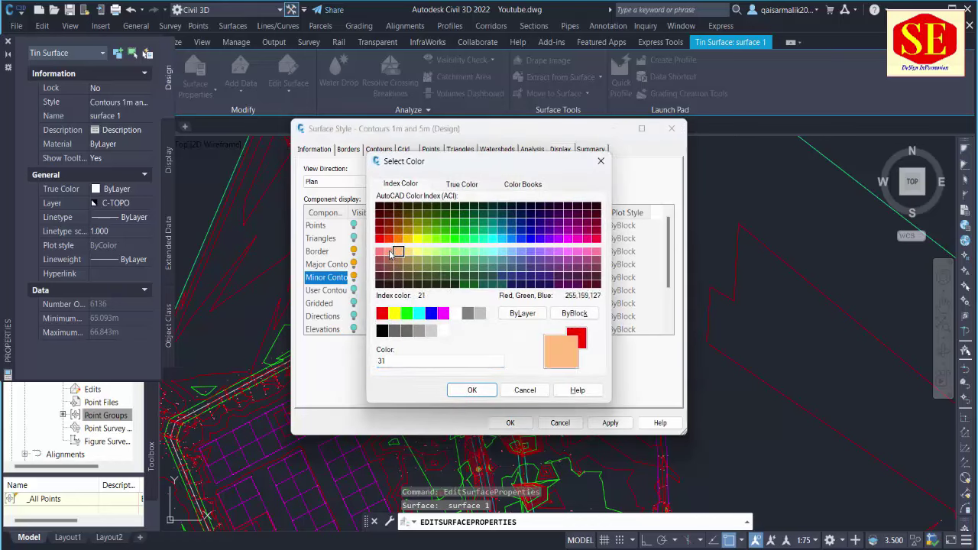
{"action": "left_click", "coordinate": [380, 252]}
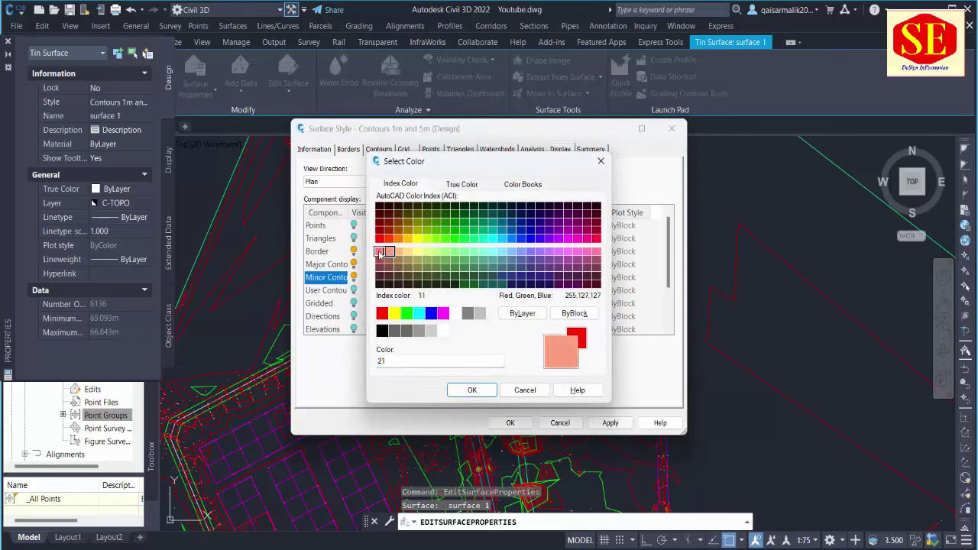
{"action": "left_click", "coordinate": [473, 390]}
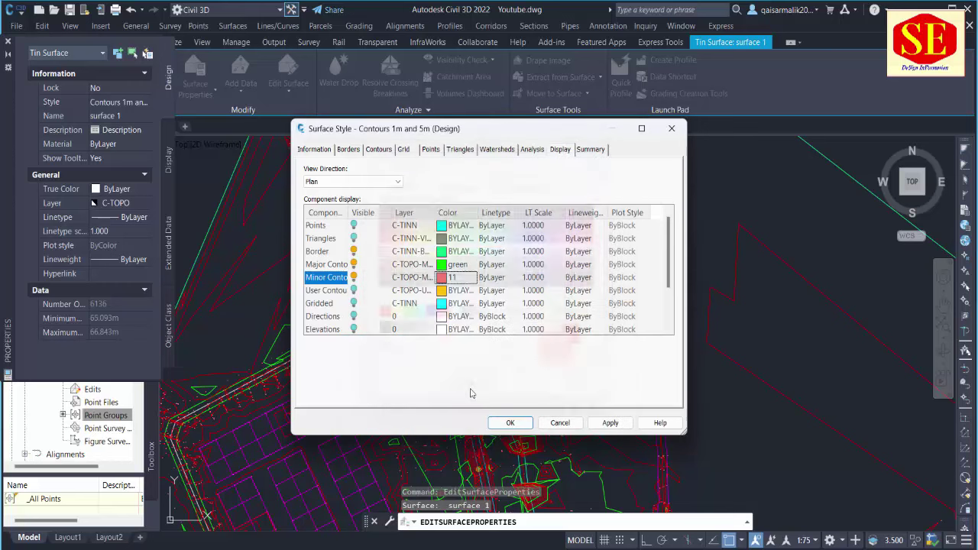
Step: Set the major contours to colour 92, accept the style and apply it to the surface
{"action": "left_click", "coordinate": [449, 265]}
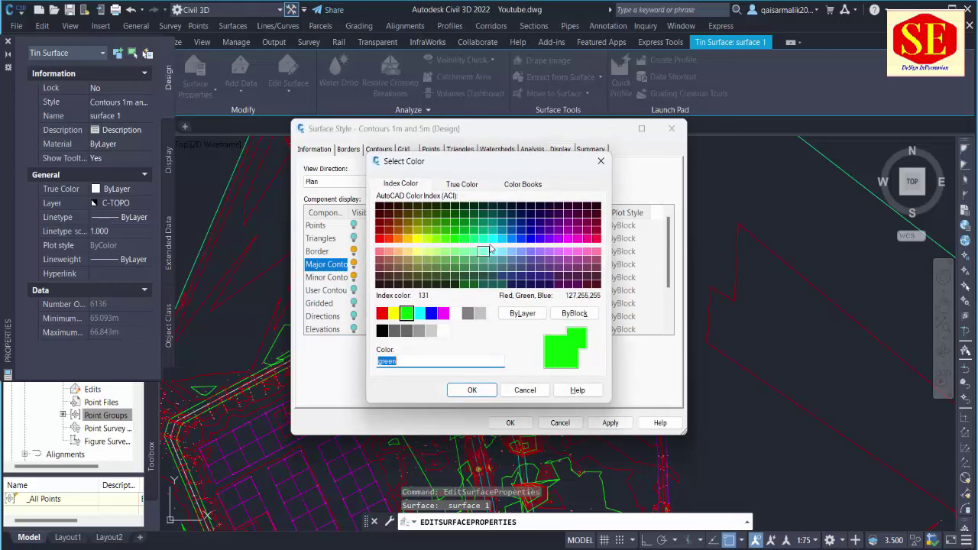
{"action": "left_click", "coordinate": [464, 241]}
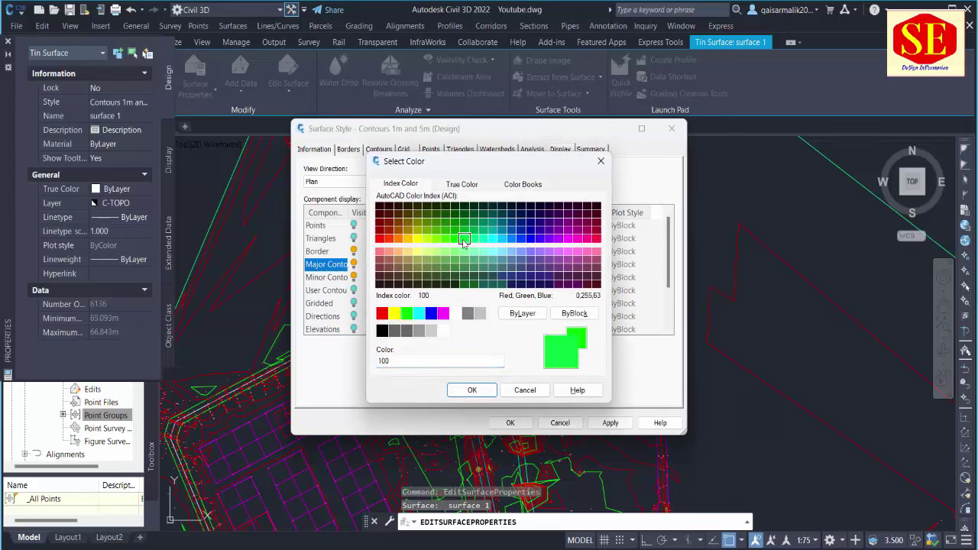
{"action": "left_click", "coordinate": [454, 232]}
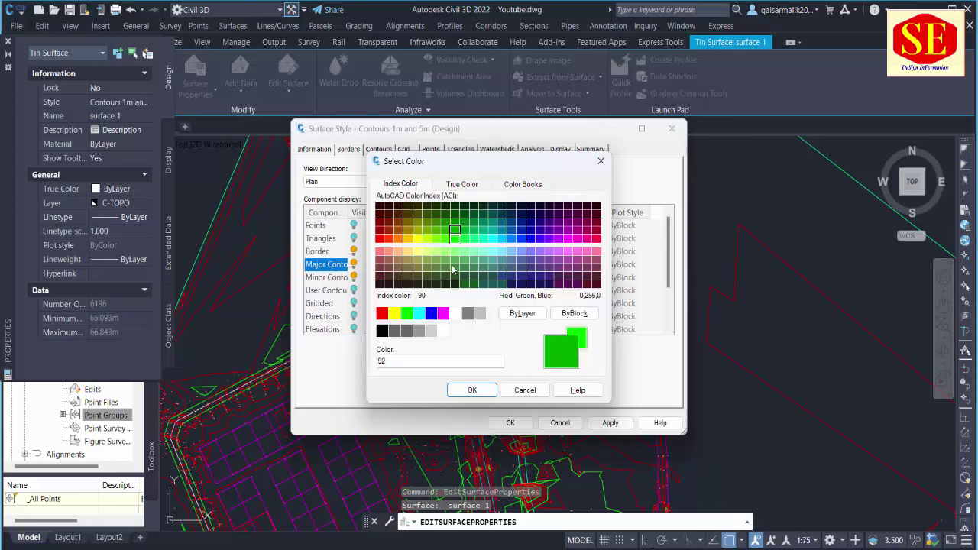
{"action": "left_click", "coordinate": [472, 389]}
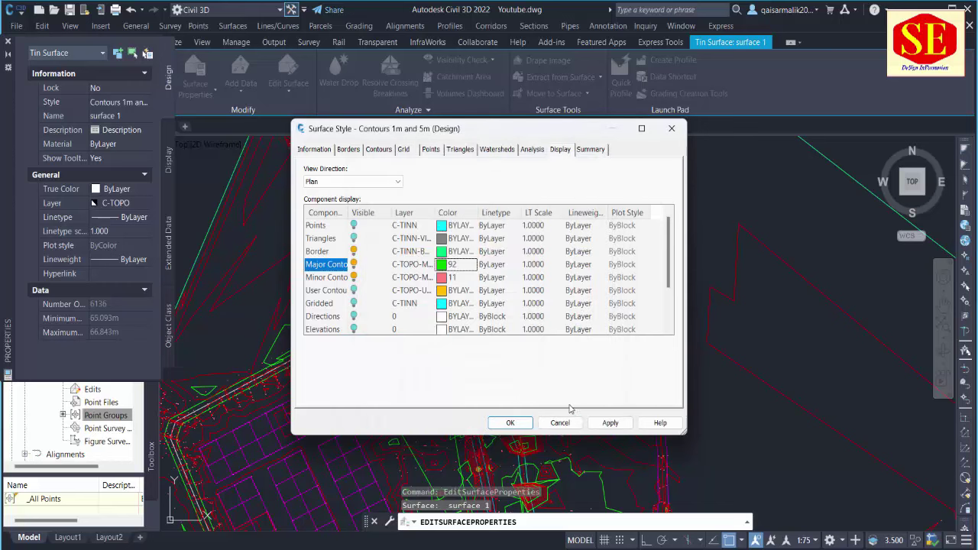
{"action": "left_click", "coordinate": [510, 422]}
{"action": "left_click", "coordinate": [610, 423]}
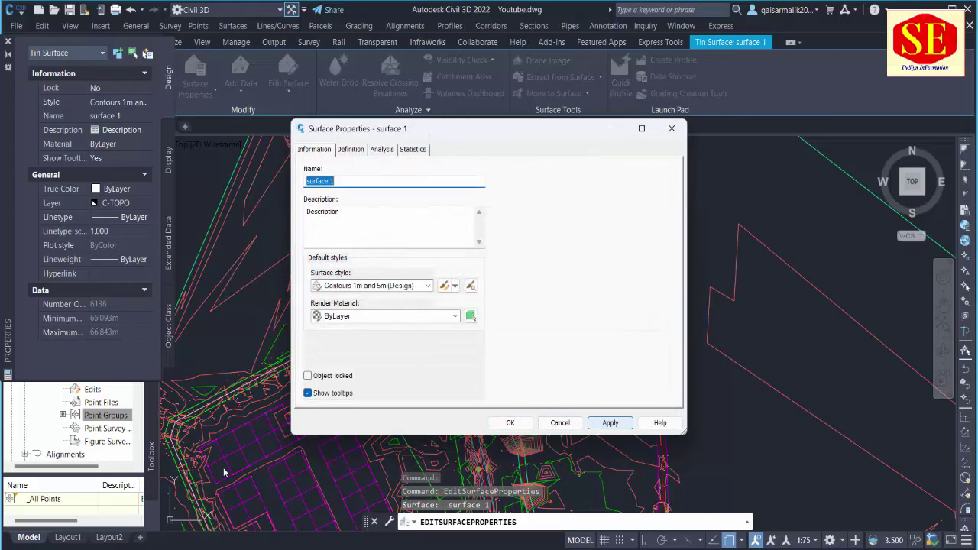
Step: In the surface style's Contours tab, expand Contour Smoothing and set Smooth Contours to True
{"action": "left_click", "coordinate": [445, 285]}
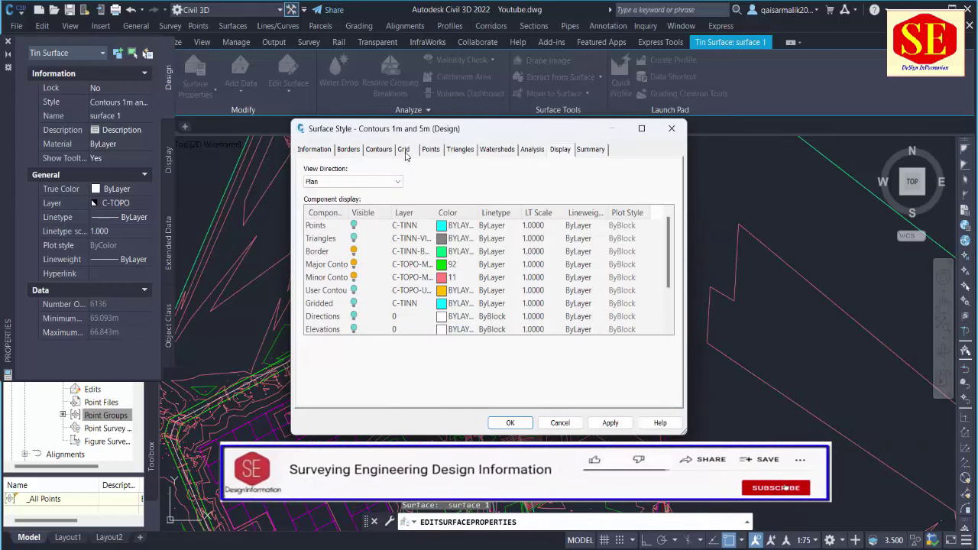
{"action": "left_click", "coordinate": [373, 152]}
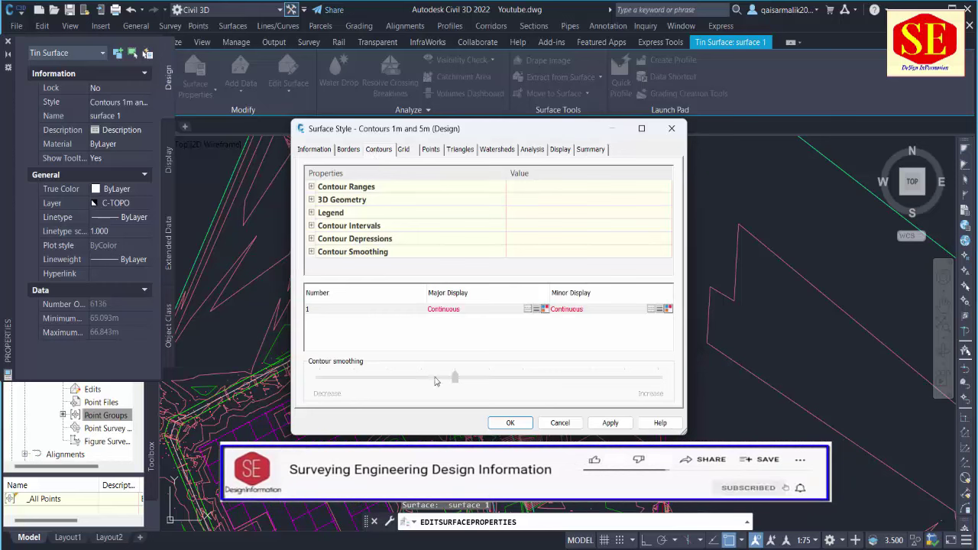
{"action": "left_click", "coordinate": [435, 313]}
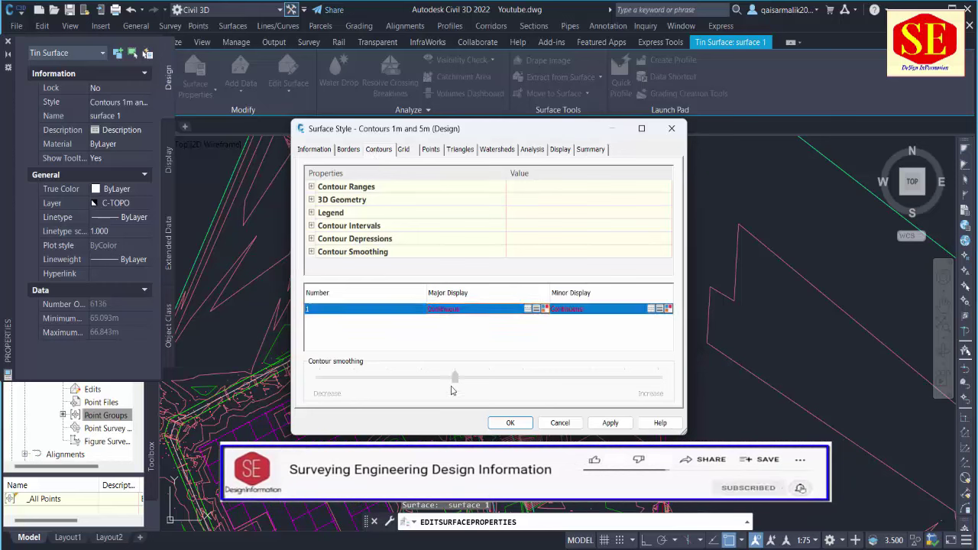
{"action": "left_click", "coordinate": [332, 201]}
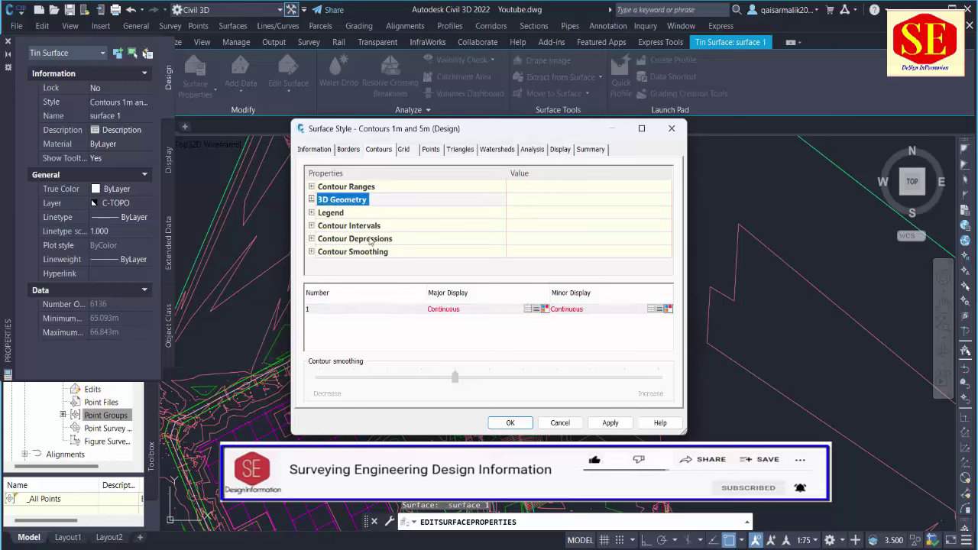
{"action": "left_click", "coordinate": [365, 252]}
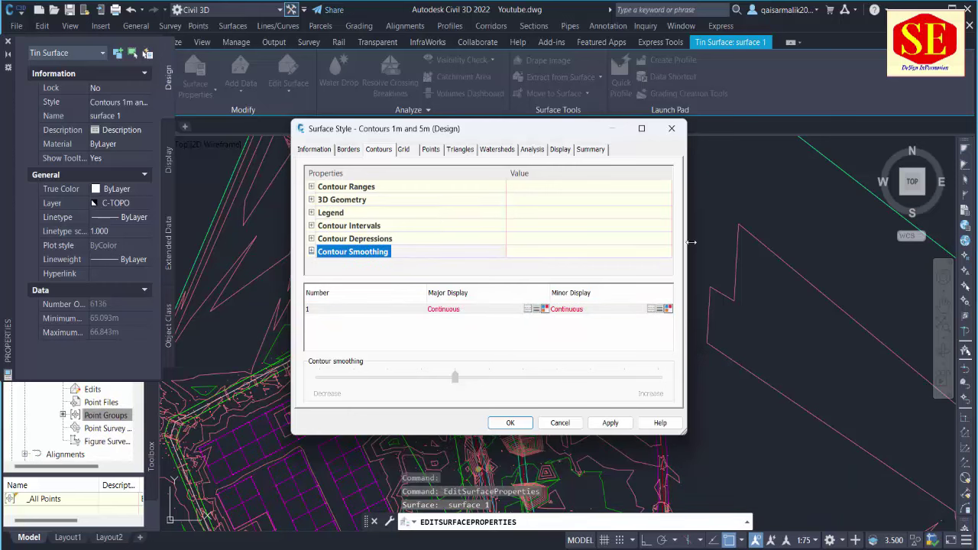
{"action": "left_click", "coordinate": [311, 252]}
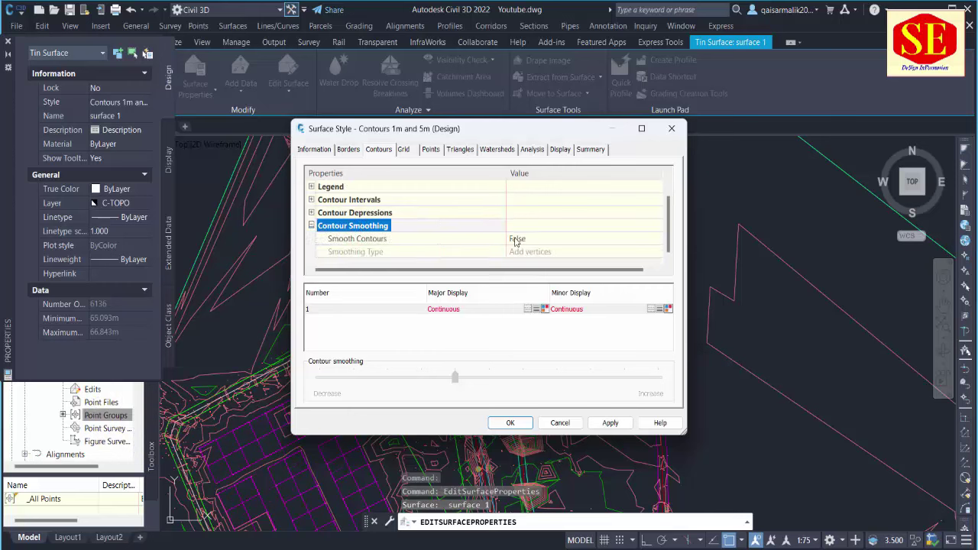
{"action": "left_click", "coordinate": [516, 243]}
{"action": "left_click", "coordinate": [516, 243]}
{"action": "left_click", "coordinate": [518, 260]}
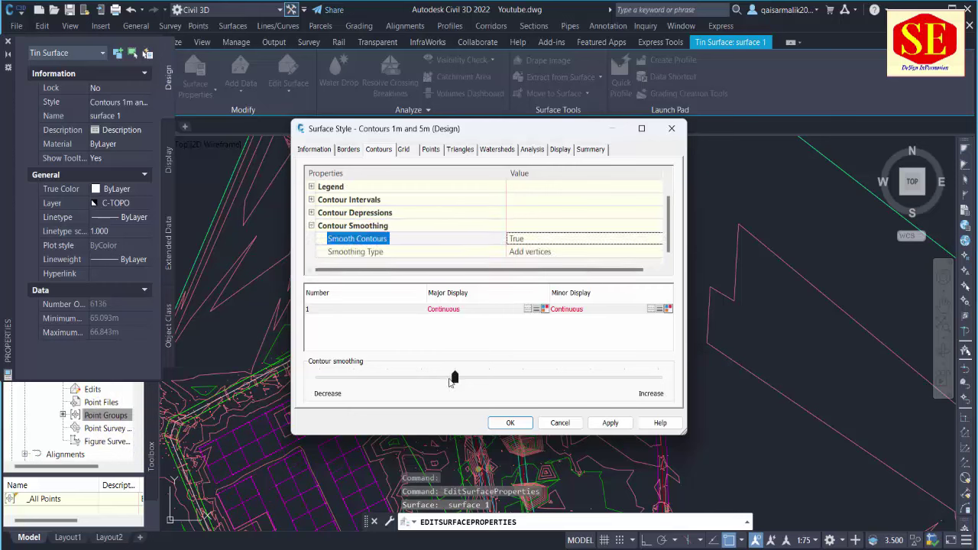
Step: Keep Smooth Contours True, raise the smoothing amount toward Increase, and apply it to the drawing
{"action": "left_click", "coordinate": [540, 243]}
{"action": "left_click", "coordinate": [540, 243]}
{"action": "left_click", "coordinate": [537, 260]}
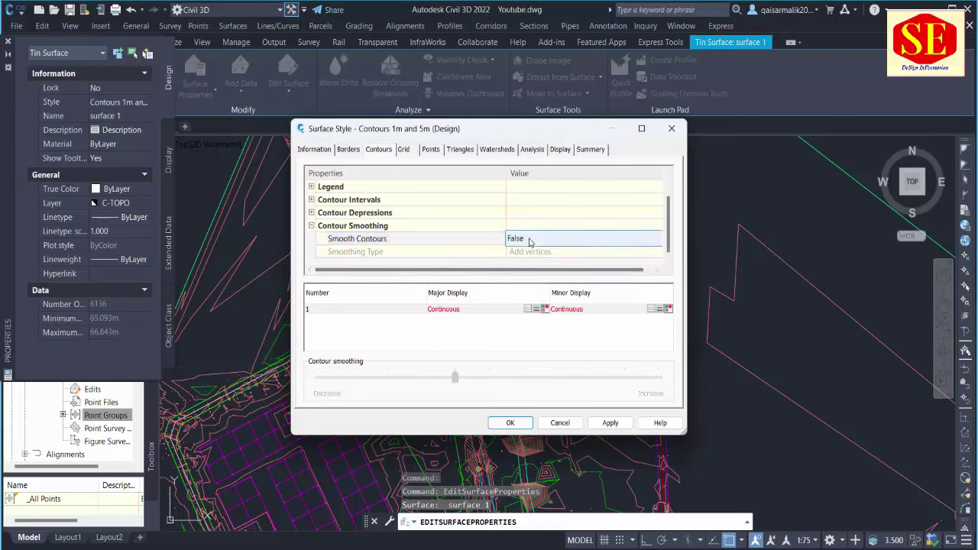
{"action": "left_click", "coordinate": [528, 243]}
{"action": "left_click", "coordinate": [518, 265]}
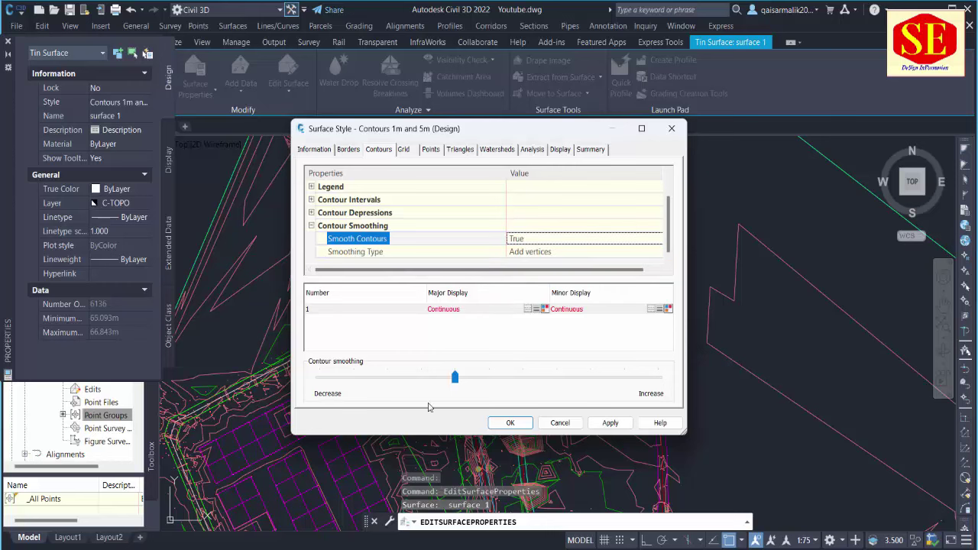
{"action": "left_click", "coordinate": [454, 380]}
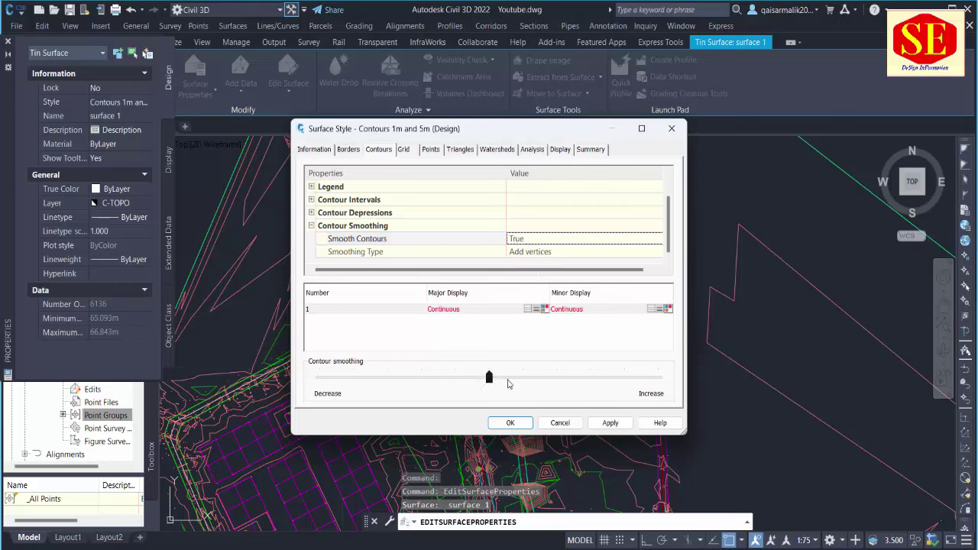
{"action": "left_click", "coordinate": [610, 422]}
{"action": "left_click", "coordinate": [515, 423]}
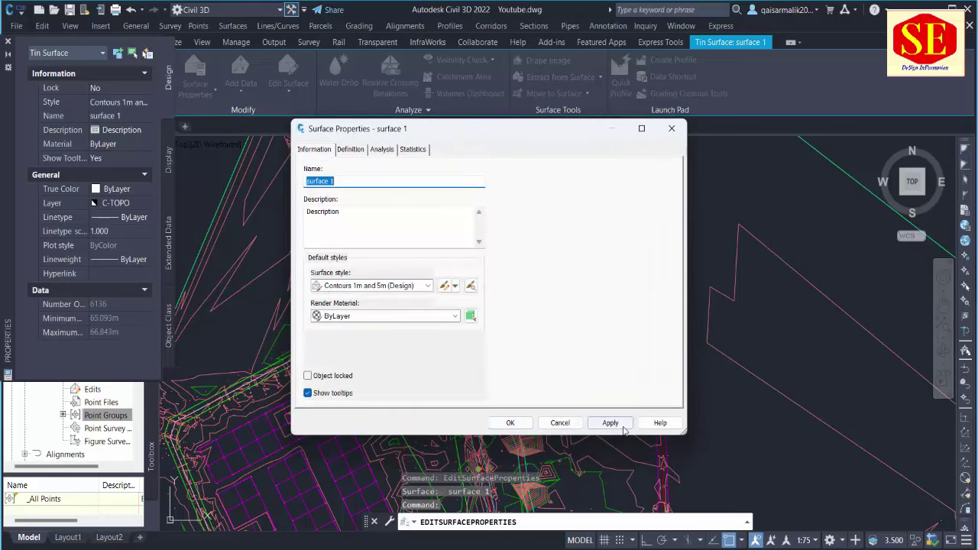
{"action": "left_click", "coordinate": [610, 422]}
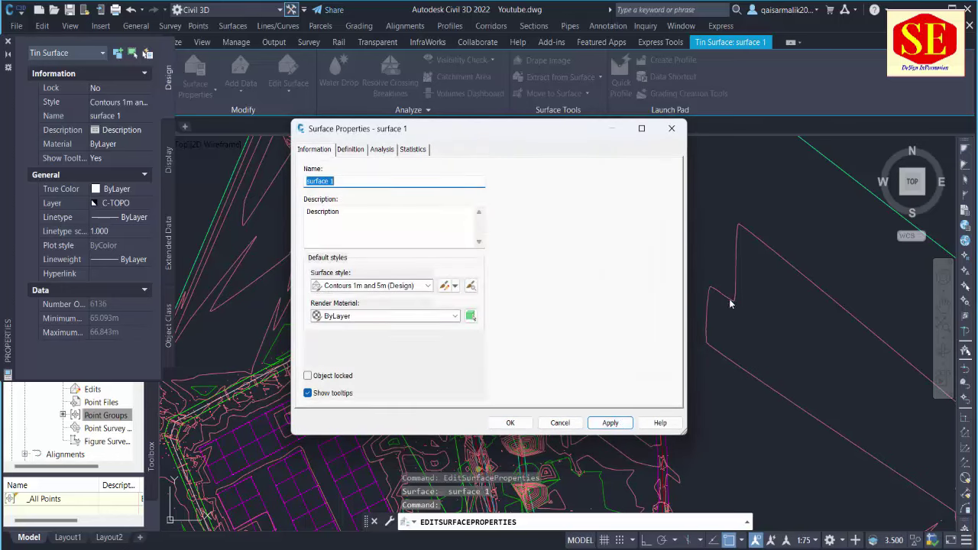
Step: Reopen the style to confirm the stronger smoothing, apply it, and close surface properties
{"action": "left_click", "coordinate": [447, 287]}
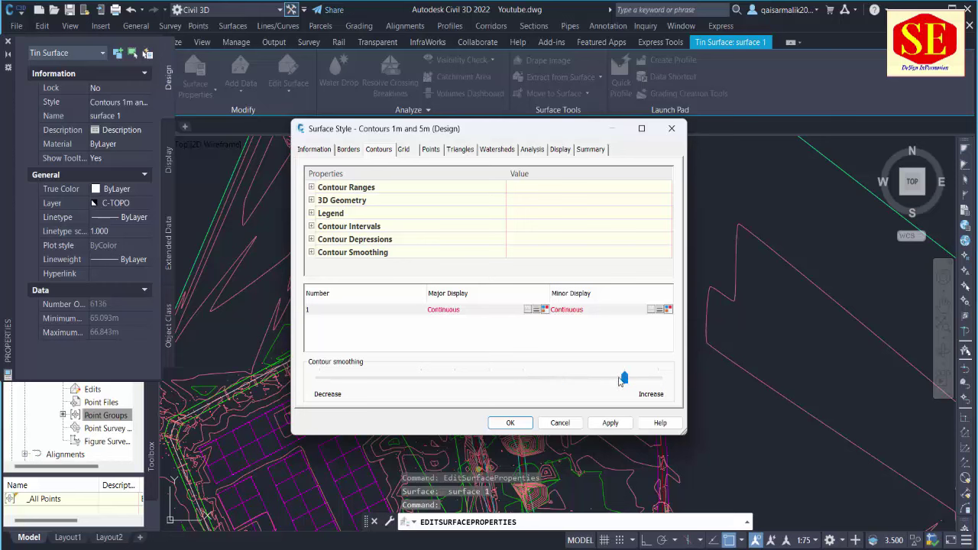
{"action": "left_click", "coordinate": [510, 422]}
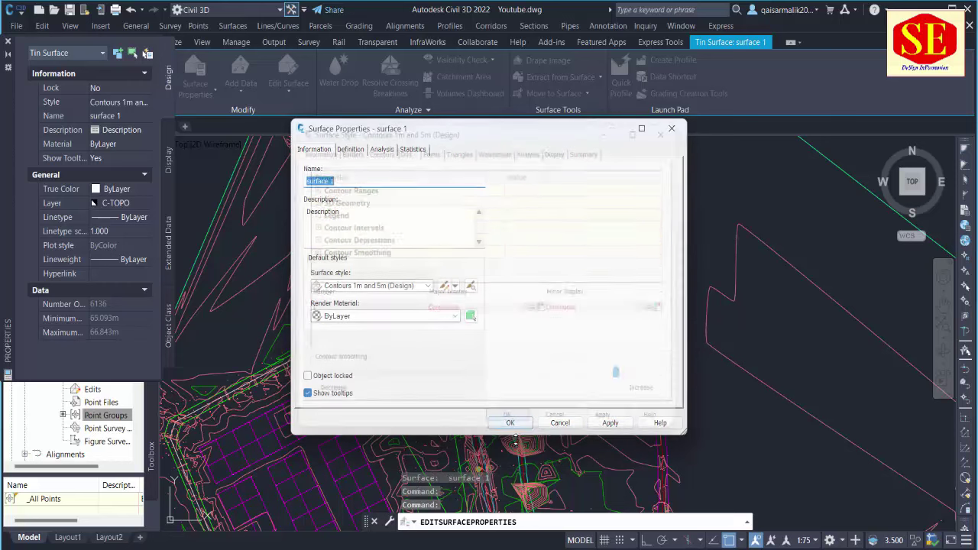
{"action": "left_click", "coordinate": [610, 422]}
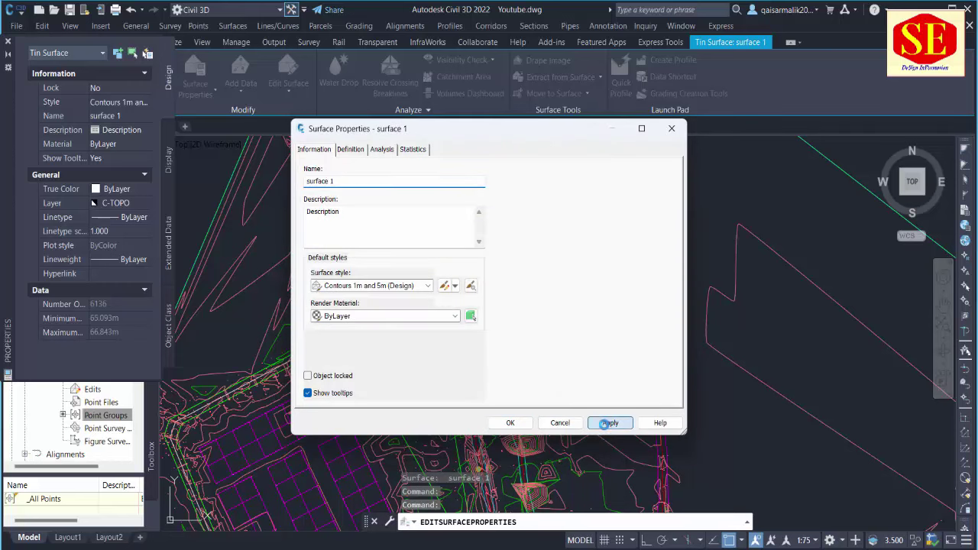
{"action": "left_click", "coordinate": [511, 423]}
{"action": "key", "text": "Escape"}
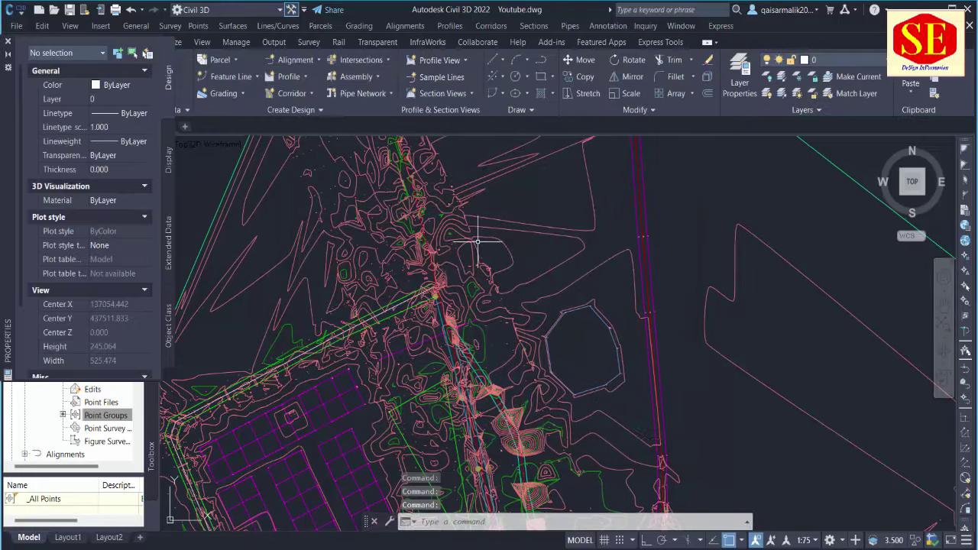
Step: Close the Properties palette to reveal the Toolspace Prospector tree
{"action": "scroll", "coordinate": [502, 338], "scroll_direction": "down", "scroll_amount": 2}
{"action": "scroll", "coordinate": [634, 257], "scroll_direction": "down", "scroll_amount": 2}
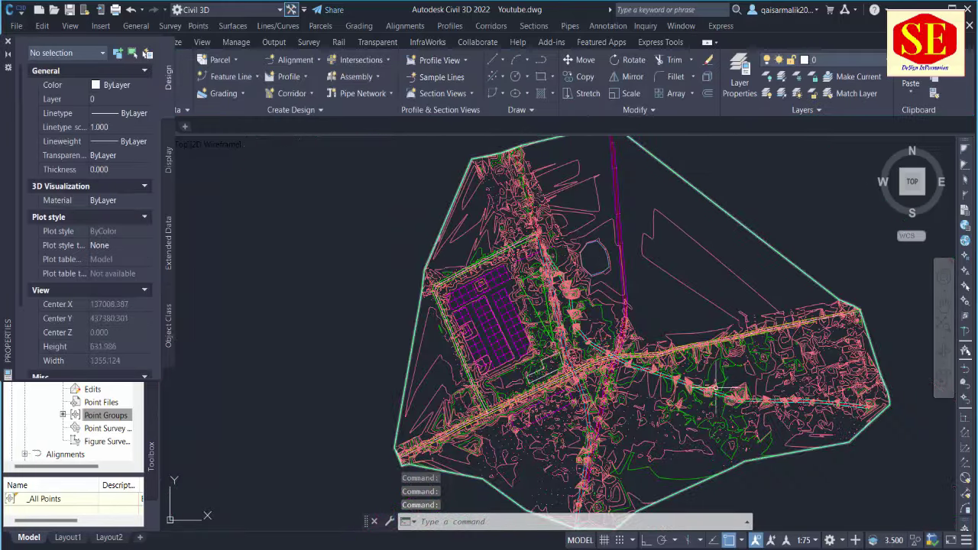
{"action": "scroll", "coordinate": [551, 209], "scroll_direction": "up", "scroll_amount": 3}
{"action": "scroll", "coordinate": [535, 222], "scroll_direction": "down", "scroll_amount": 3}
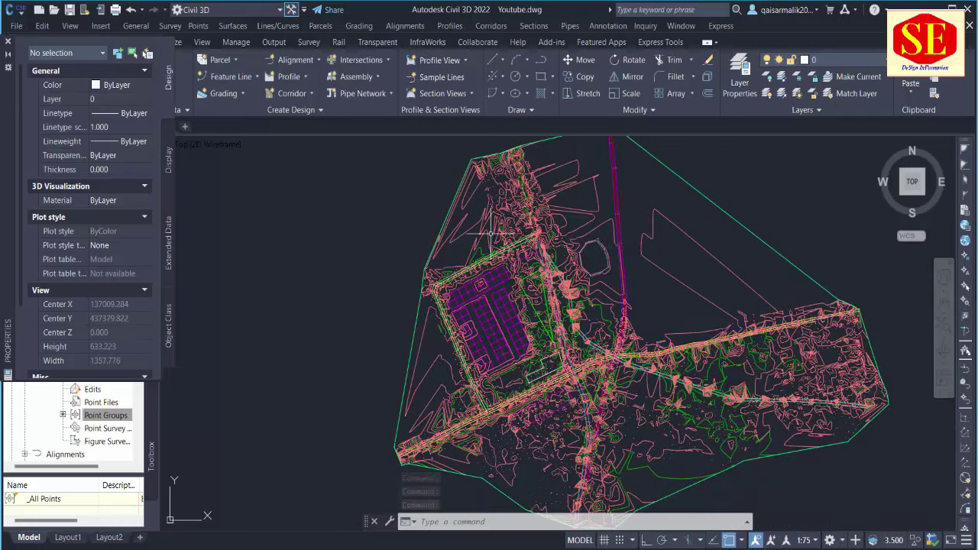
{"action": "scroll", "coordinate": [490, 232], "scroll_direction": "up", "scroll_amount": 2}
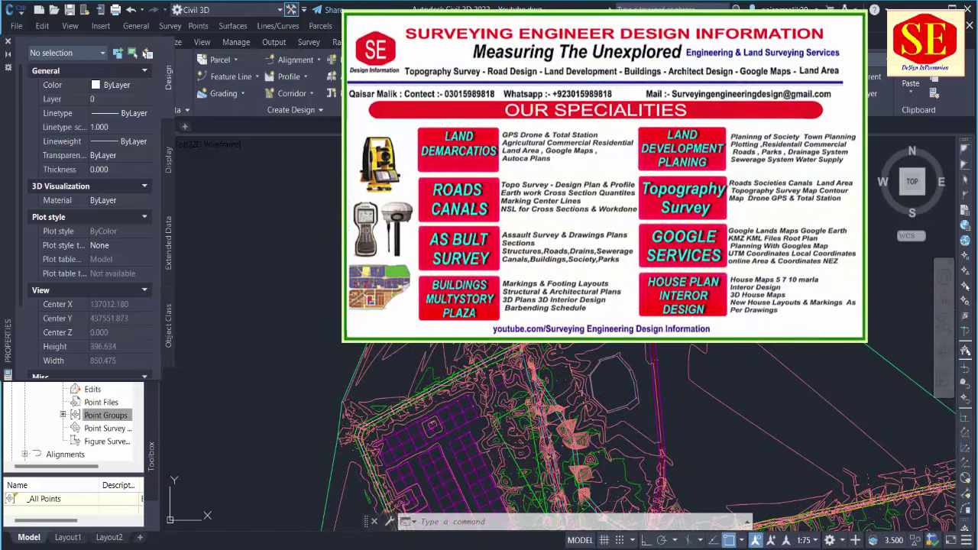
{"action": "left_click", "coordinate": [8, 43]}
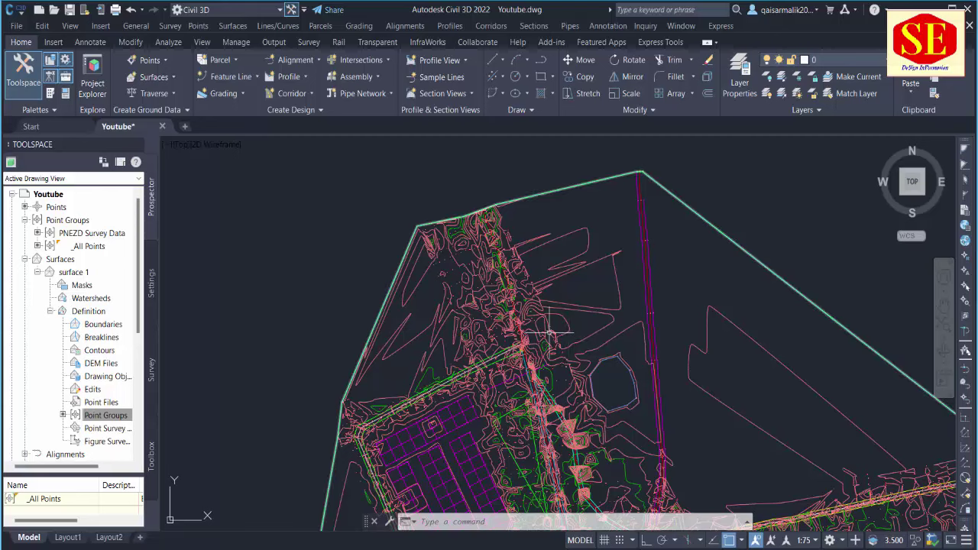
Step: Fit the whole site in view and select surface 1 to get its surface tools
{"action": "scroll", "coordinate": [548, 332], "scroll_direction": "up", "scroll_amount": 2}
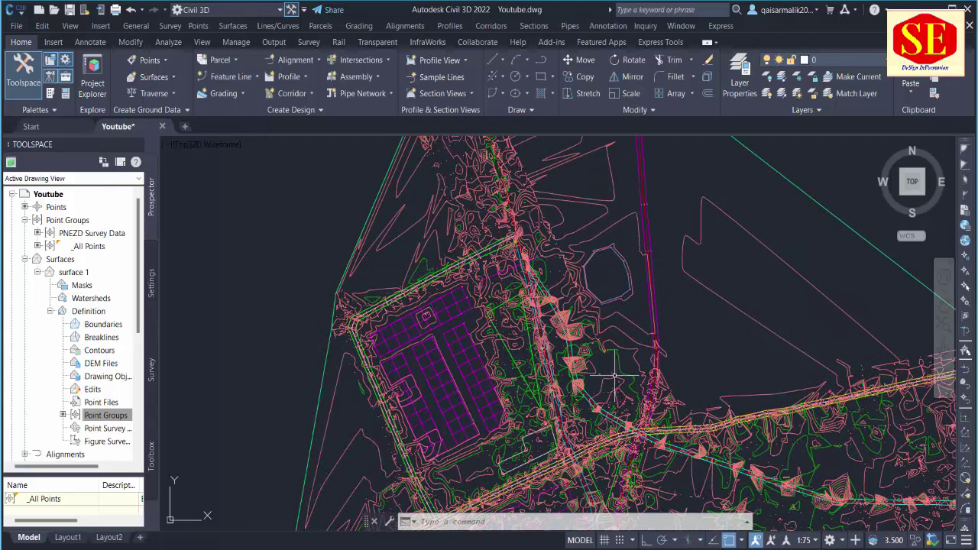
{"action": "scroll", "coordinate": [548, 270], "scroll_direction": "up", "scroll_amount": 2}
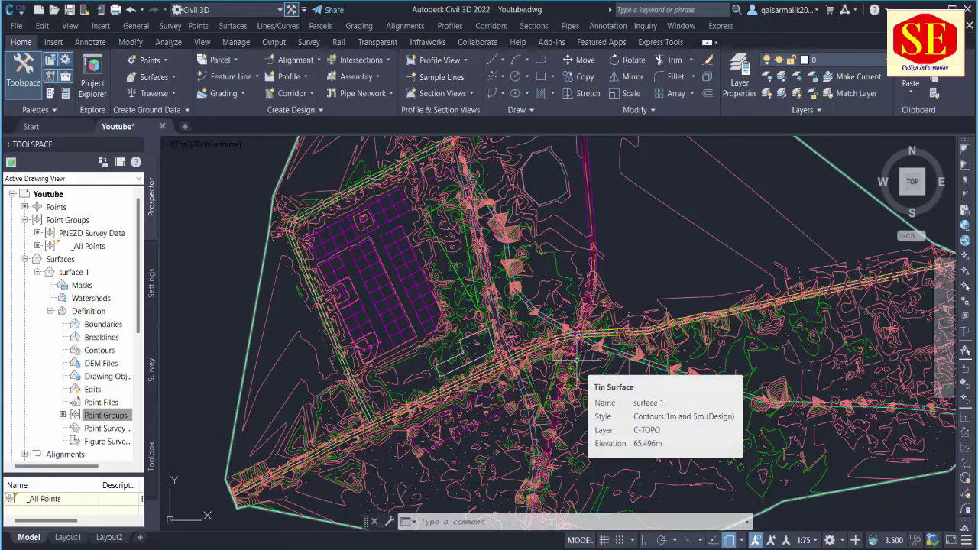
{"action": "middle_click_drag", "start_coordinate": [548, 279], "coordinate": [554, 340]}
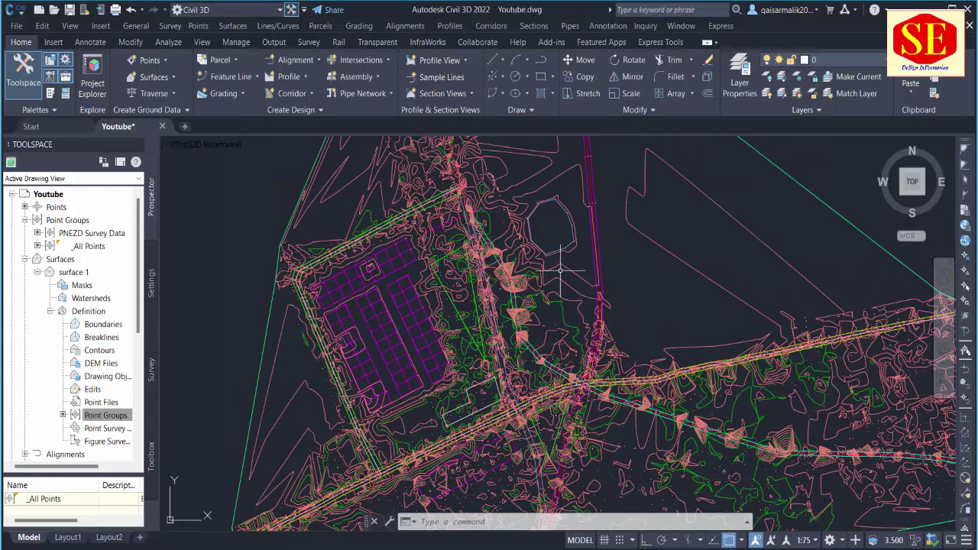
{"action": "middle_click", "coordinate": [548, 505]}
{"action": "middle_click", "coordinate": [548, 505]}
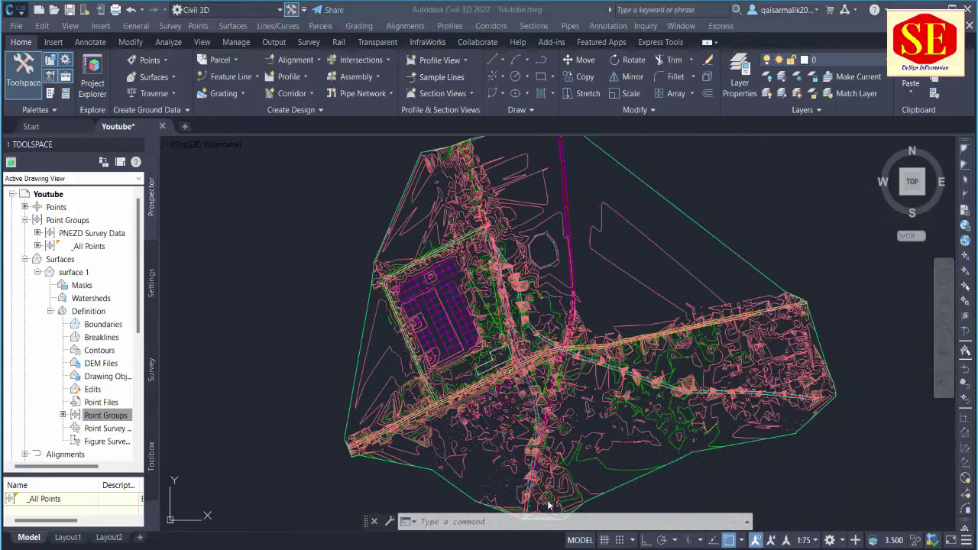
{"action": "scroll", "coordinate": [501, 268], "scroll_direction": "up", "scroll_amount": 1}
{"action": "scroll", "coordinate": [498, 252], "scroll_direction": "up", "scroll_amount": 2}
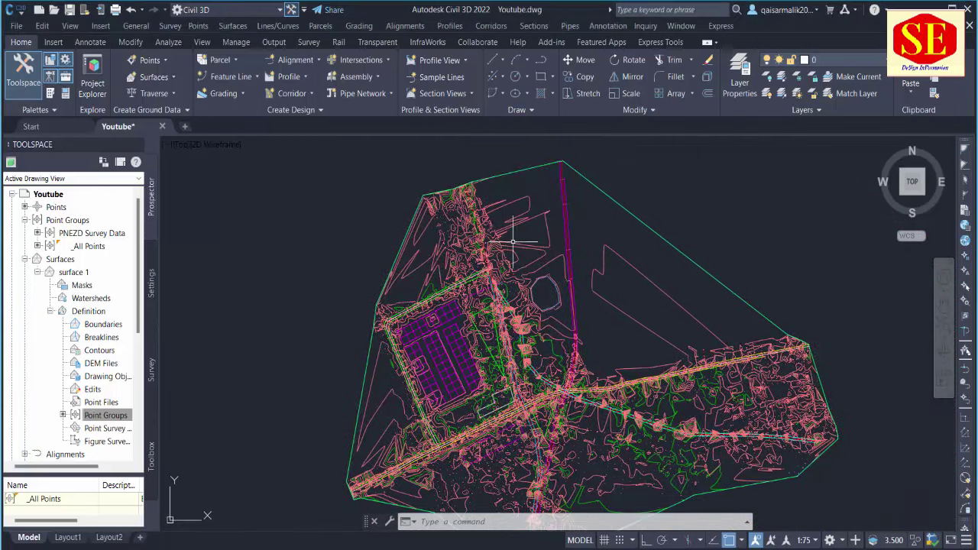
{"action": "scroll", "coordinate": [495, 237], "scroll_direction": "up", "scroll_amount": 2}
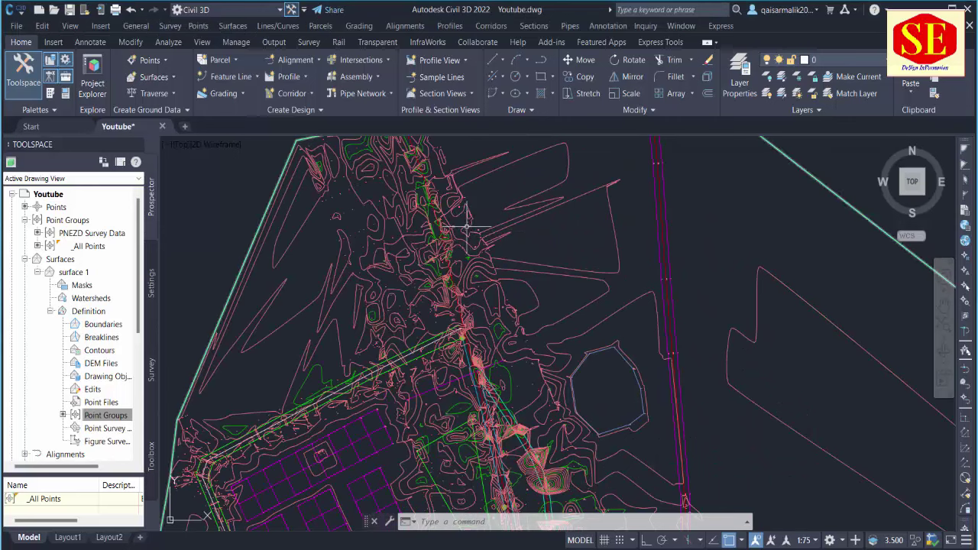
{"action": "left_click", "coordinate": [468, 227]}
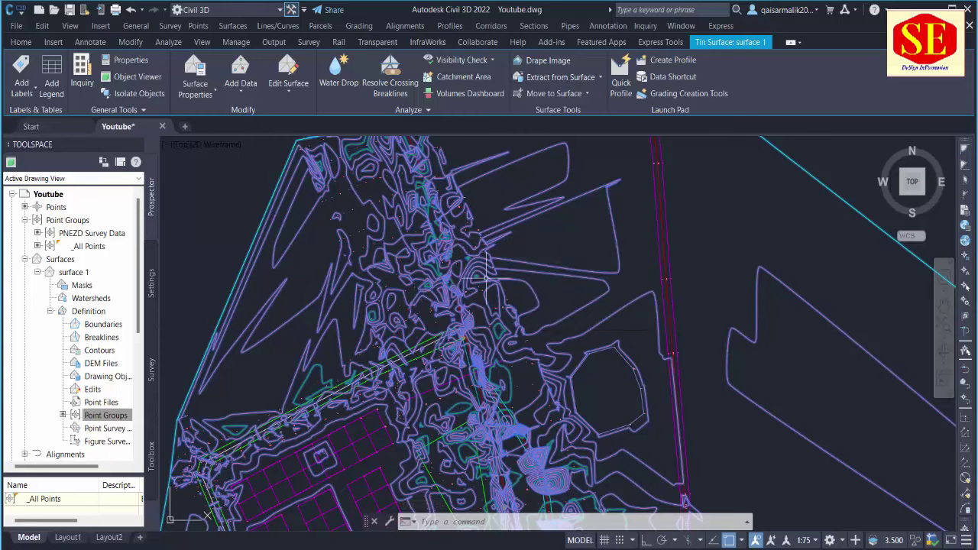
Step: Recentre the view on the whole site, select surface 1, and open the Add Labels dropdown
{"action": "scroll", "coordinate": [548, 322], "scroll_direction": "down", "scroll_amount": 5}
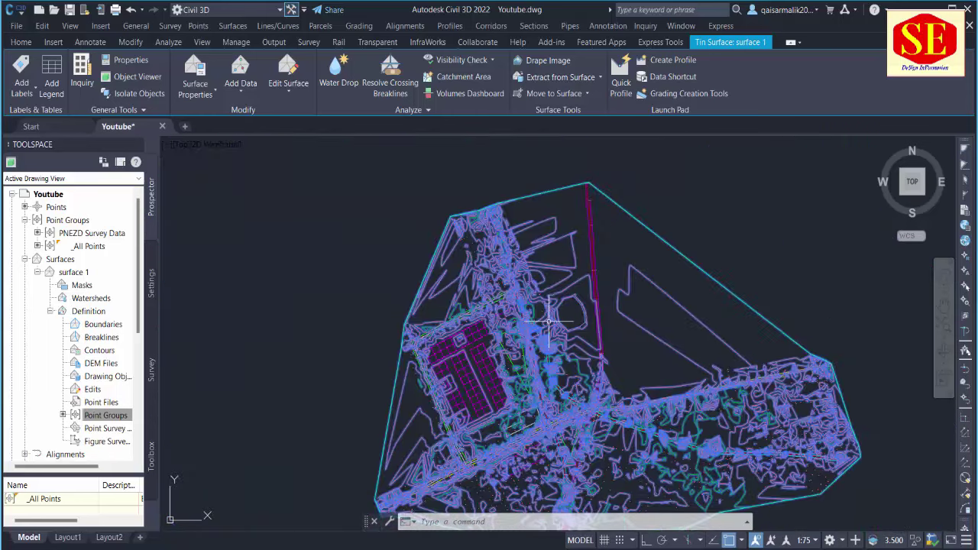
{"action": "middle_click_drag", "start_coordinate": [548, 322], "coordinate": [539, 272]}
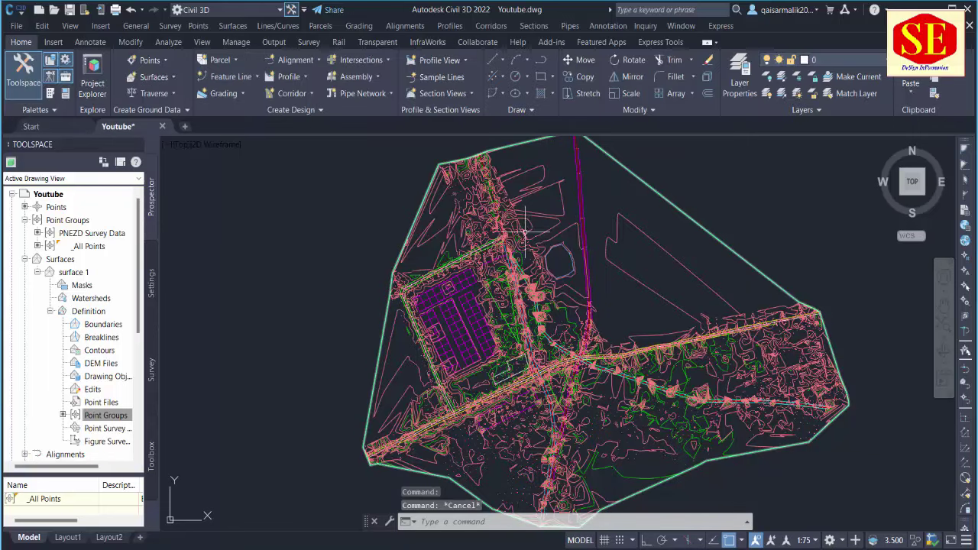
{"action": "left_click", "coordinate": [522, 198]}
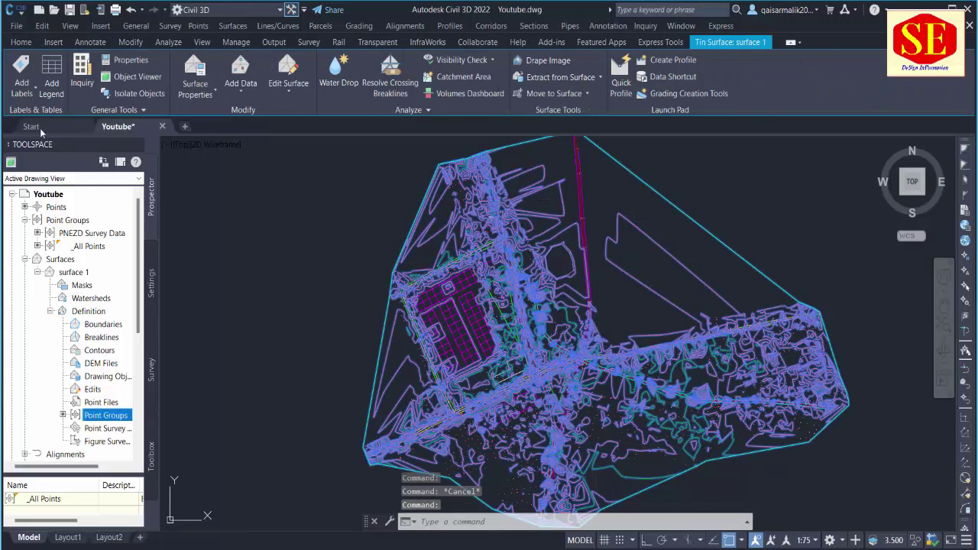
{"action": "left_click", "coordinate": [33, 95]}
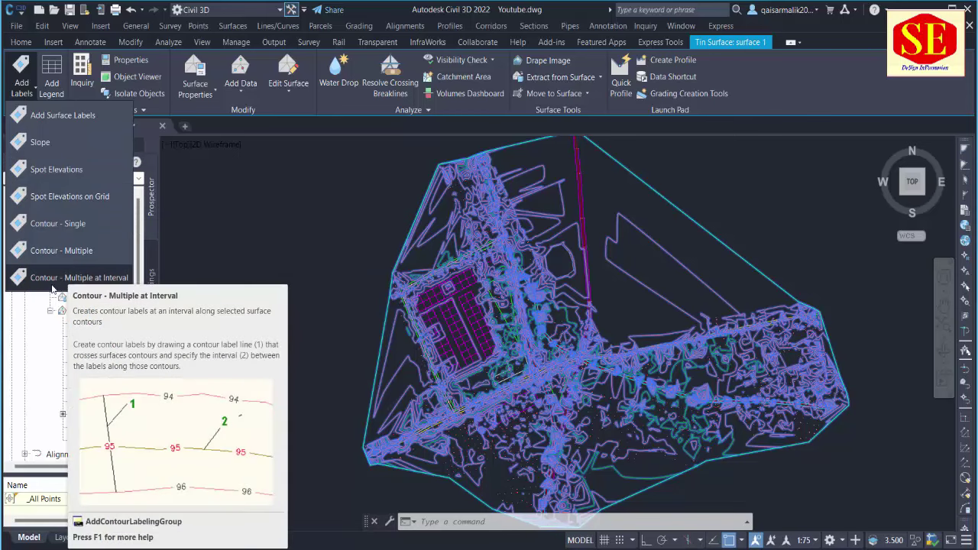
{"action": "mouse_move", "coordinate": [63, 116]}
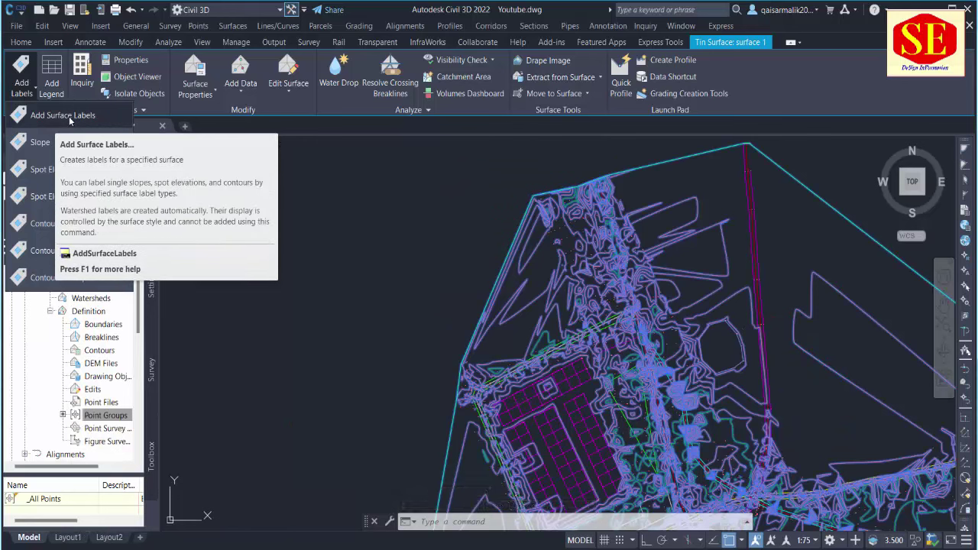
Step: Open Add Surface Labels and set Feature to Surface with label type Contour - Multiple at interval
{"action": "left_click", "coordinate": [69, 120]}
{"action": "mouse_move", "coordinate": [415, 124]}
{"action": "left_mouse_down"}
{"action": "mouse_move", "coordinate": [341, 145]}
{"action": "mouse_move", "coordinate": [318, 165]}
{"action": "left_mouse_up"}
{"action": "left_click", "coordinate": [320, 191]}
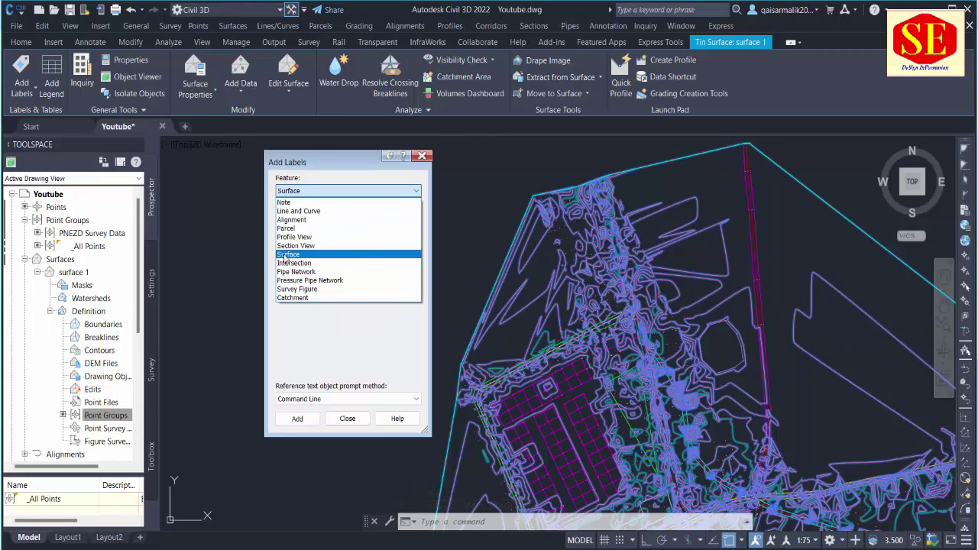
{"action": "left_click", "coordinate": [288, 257]}
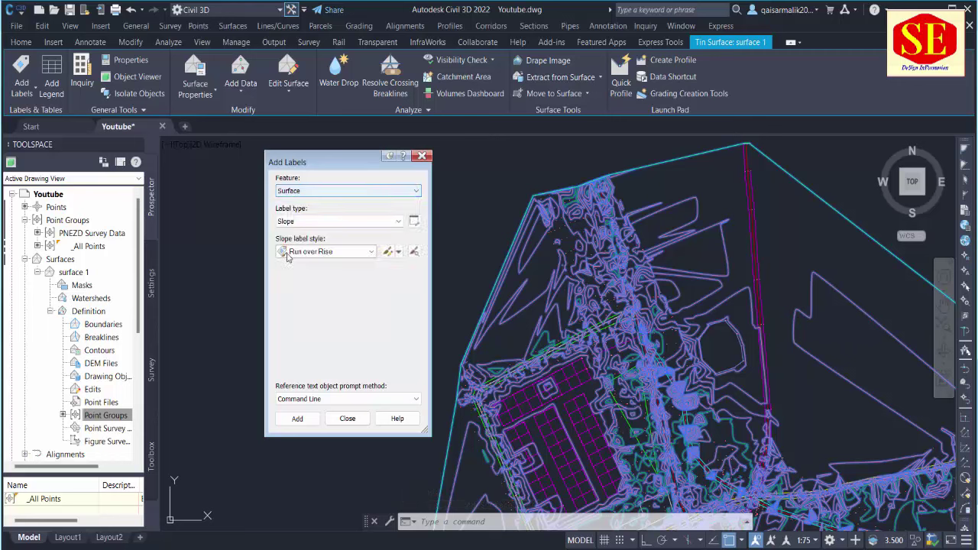
{"action": "left_click", "coordinate": [284, 220]}
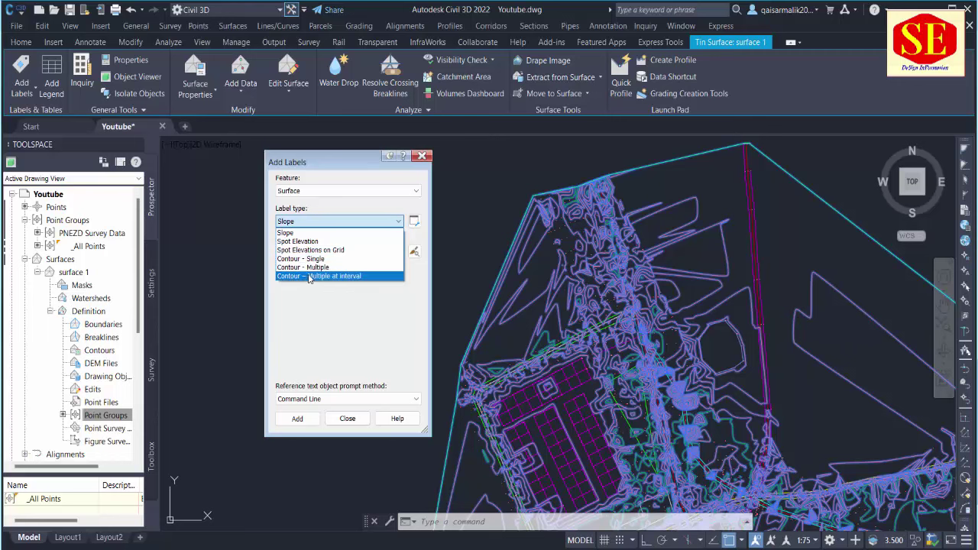
{"action": "left_click", "coordinate": [357, 277]}
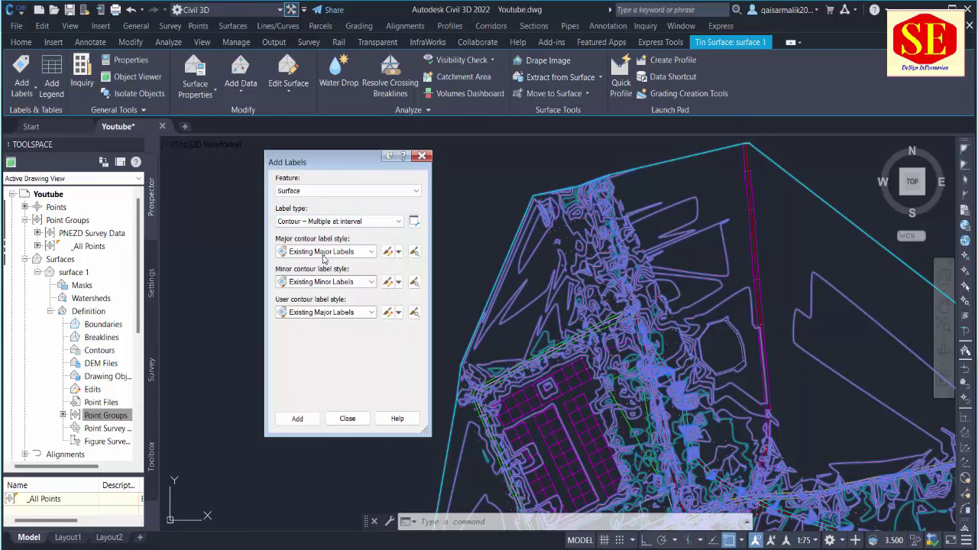
Step: Review the Existing Major Labels style and other major label styles, then start placing labels
{"action": "left_click", "coordinate": [389, 253]}
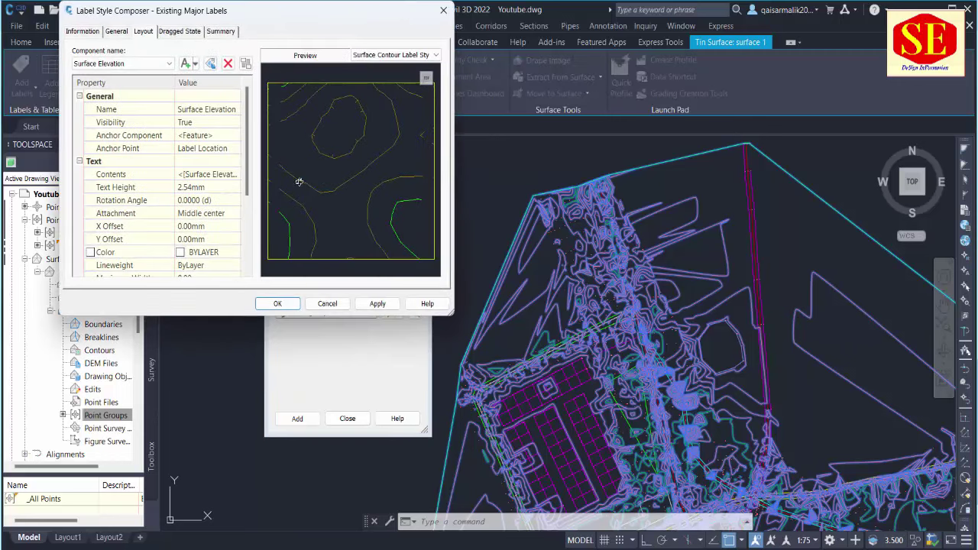
{"action": "left_click", "coordinate": [278, 304]}
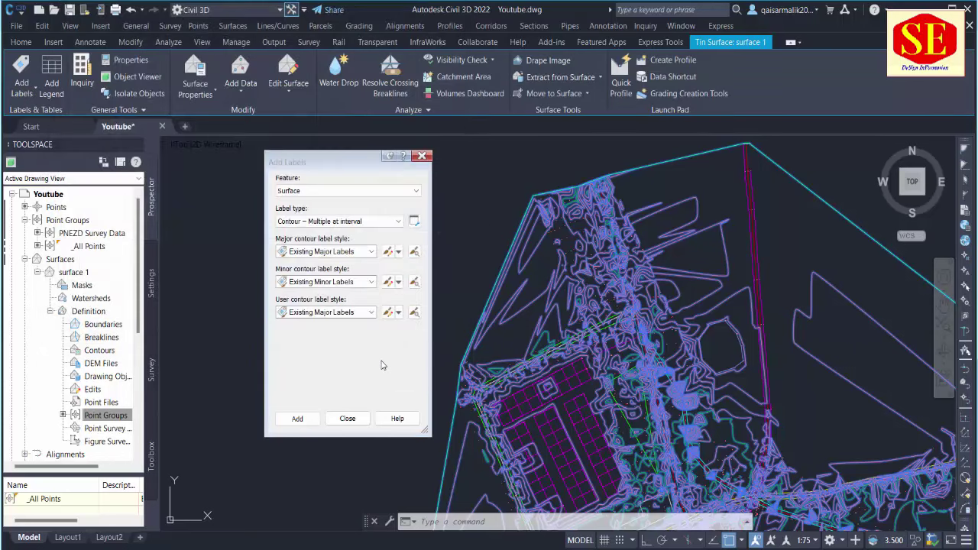
{"action": "left_click", "coordinate": [333, 253]}
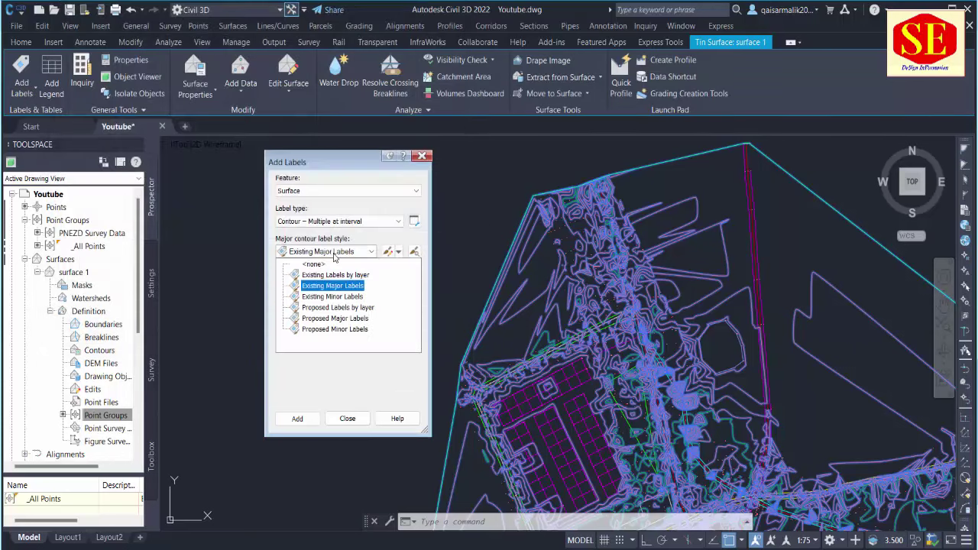
{"action": "left_click", "coordinate": [337, 309]}
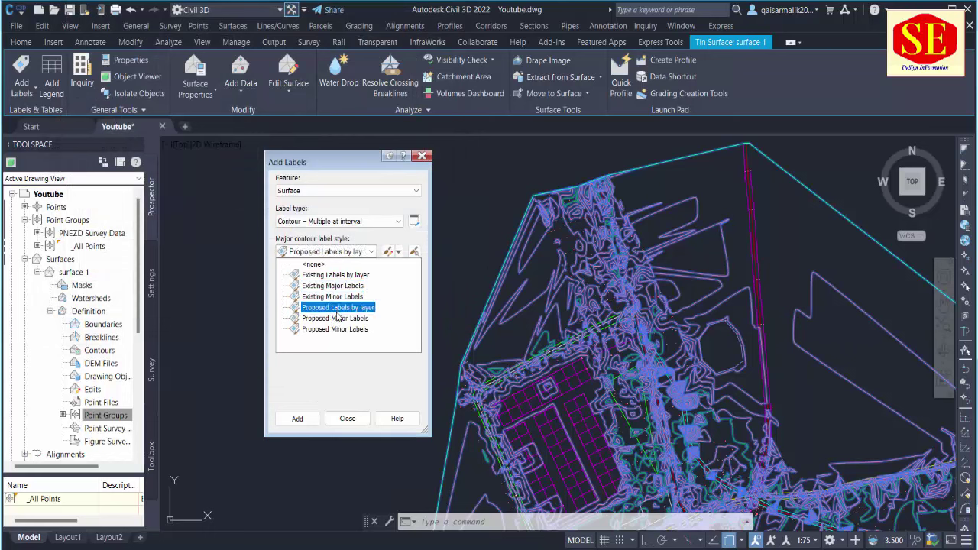
{"action": "left_click", "coordinate": [297, 418]}
{"action": "left_click", "coordinate": [297, 418]}
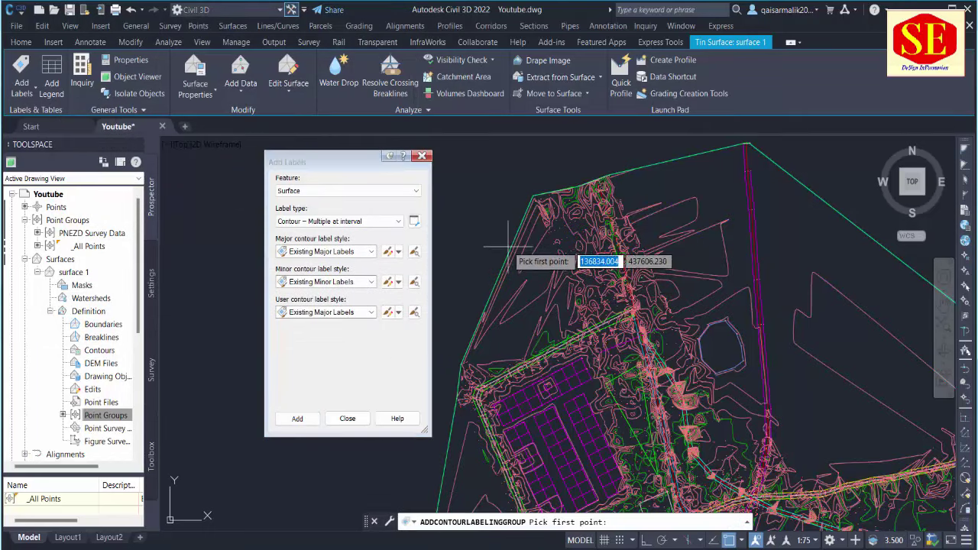
Step: Draw a label line across the site and place contour labels at an interval of 10
{"action": "left_click", "coordinate": [507, 220]}
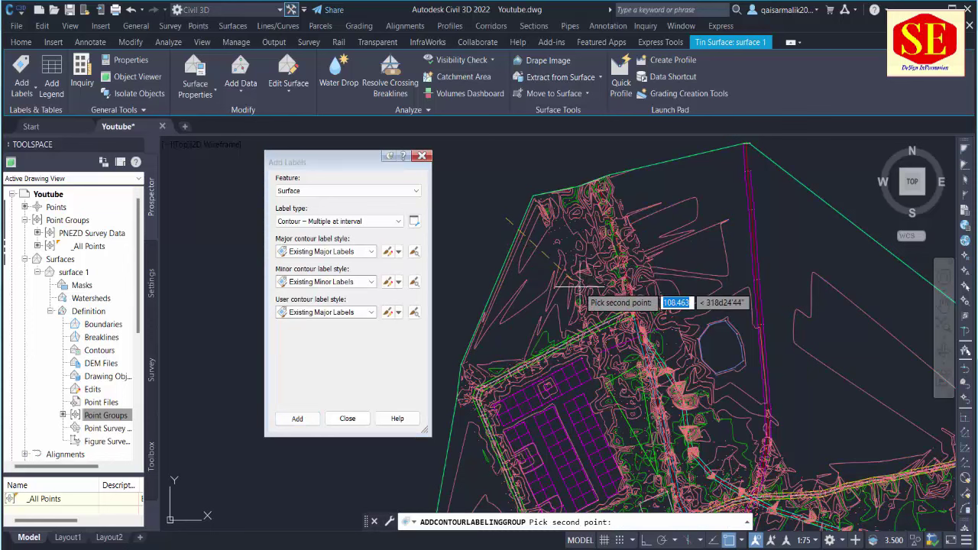
{"action": "scroll", "coordinate": [571, 288], "scroll_direction": "down", "scroll_amount": 3}
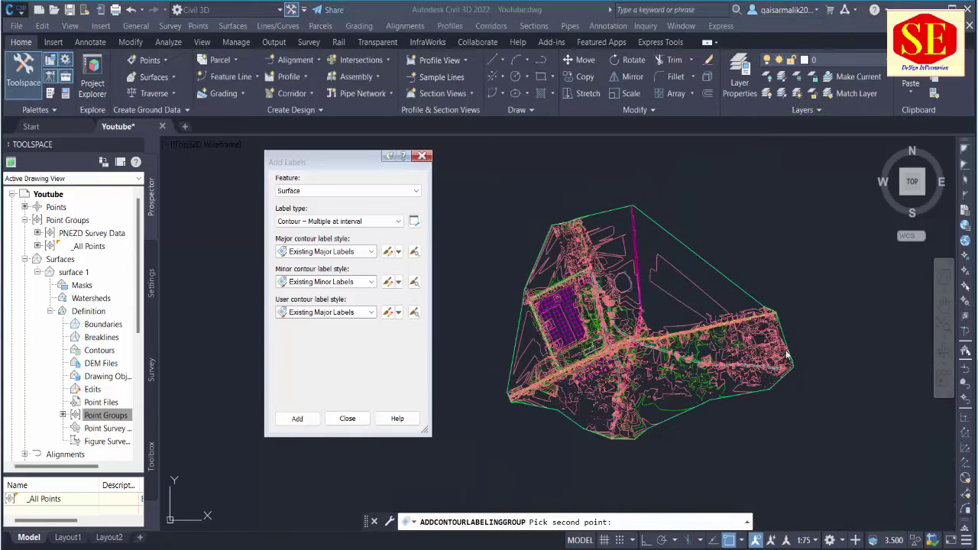
{"action": "left_click", "coordinate": [780, 401]}
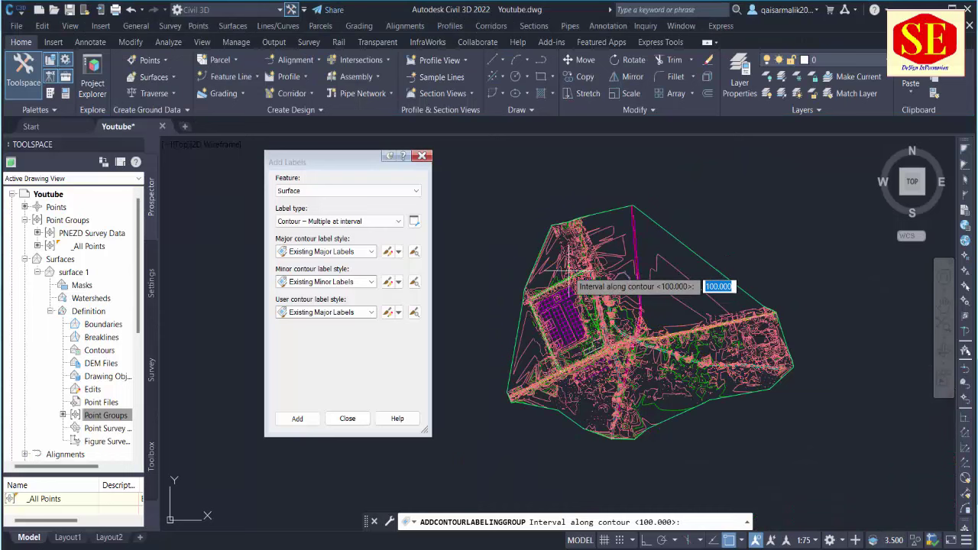
{"action": "type", "text": "10"}
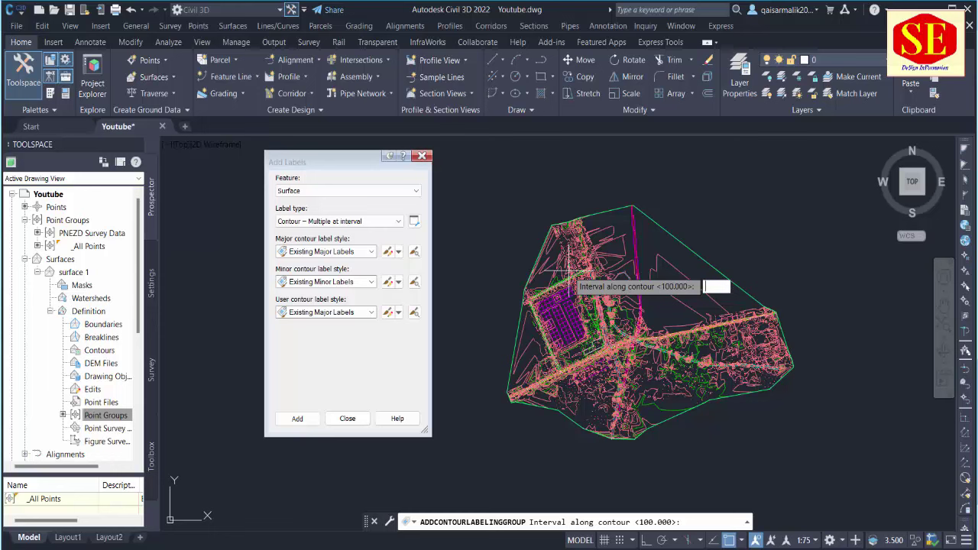
{"action": "key", "text": "Return"}
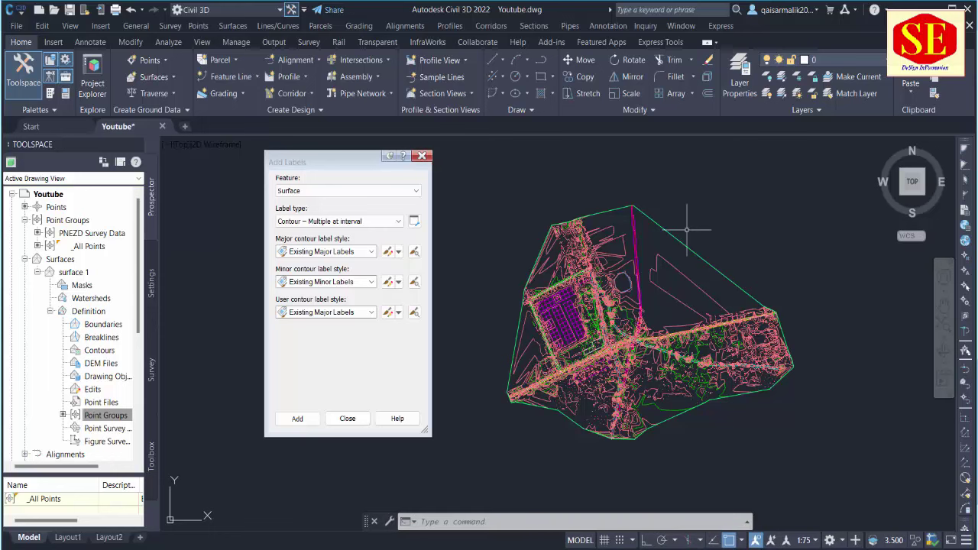
Step: Zoom around the site to check elevation labels such as 65.60, 65.70 and 65.80
{"action": "scroll", "coordinate": [570, 250], "scroll_direction": "up", "scroll_amount": 2}
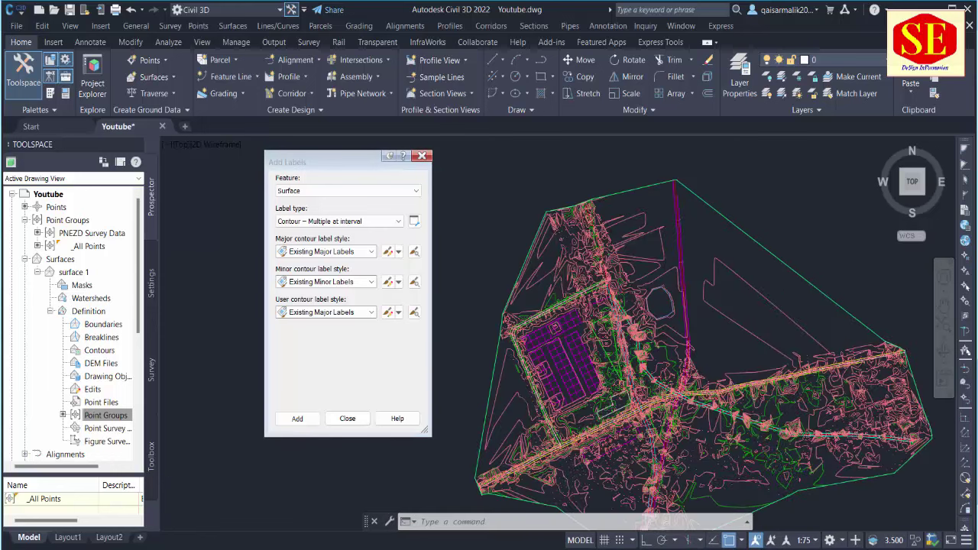
{"action": "scroll", "coordinate": [570, 251], "scroll_direction": "up", "scroll_amount": 3}
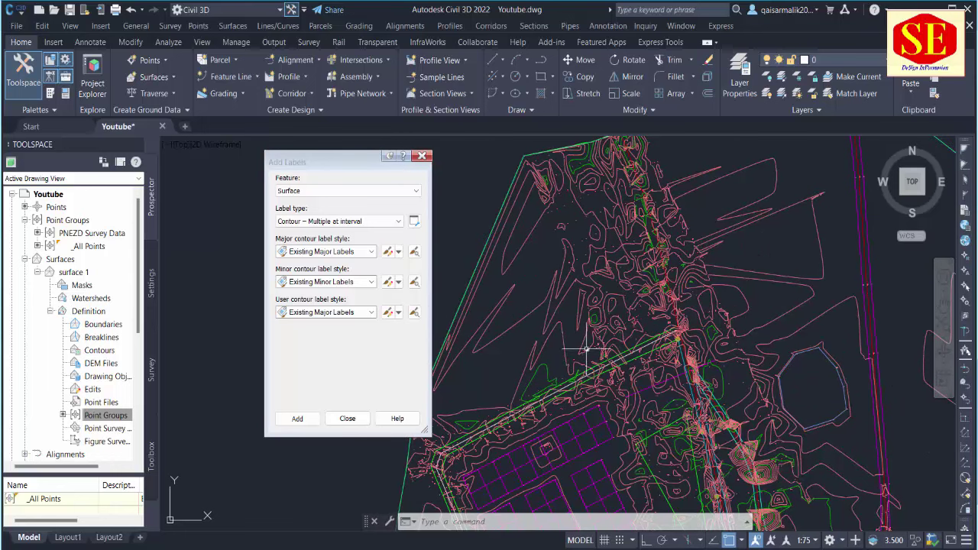
{"action": "scroll", "coordinate": [585, 352], "scroll_direction": "up", "scroll_amount": 2}
{"action": "scroll", "coordinate": [589, 346], "scroll_direction": "up", "scroll_amount": 3}
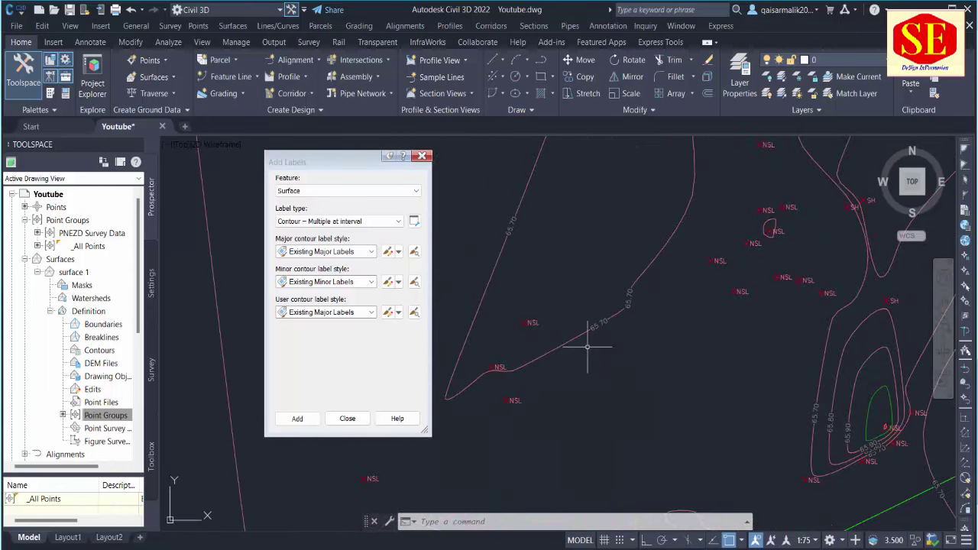
{"action": "scroll", "coordinate": [589, 339], "scroll_direction": "up", "scroll_amount": 2}
{"action": "scroll", "coordinate": [744, 339], "scroll_direction": "up", "scroll_amount": 1}
{"action": "scroll", "coordinate": [785, 359], "scroll_direction": "up", "scroll_amount": 2}
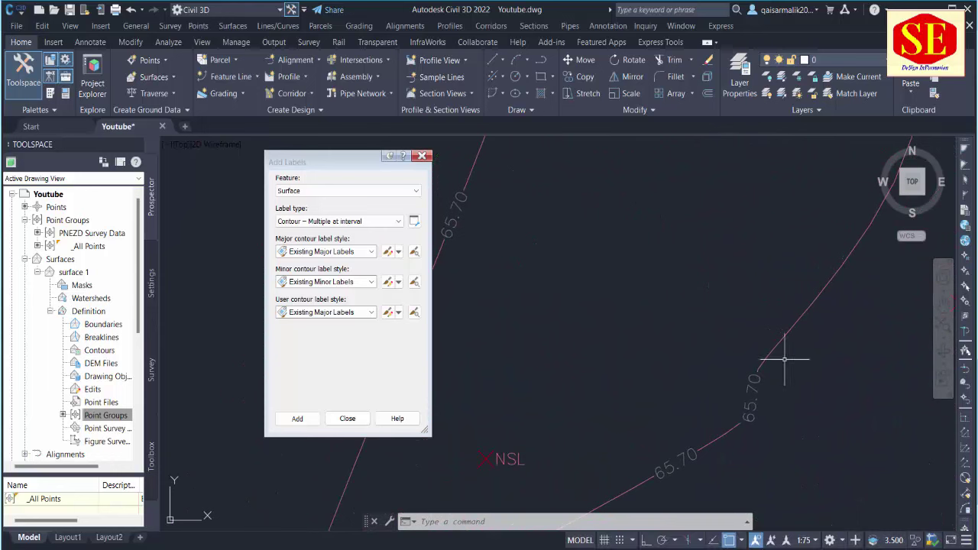
{"action": "scroll", "coordinate": [646, 281], "scroll_direction": "down", "scroll_amount": 3}
{"action": "scroll", "coordinate": [631, 271], "scroll_direction": "up", "scroll_amount": 2}
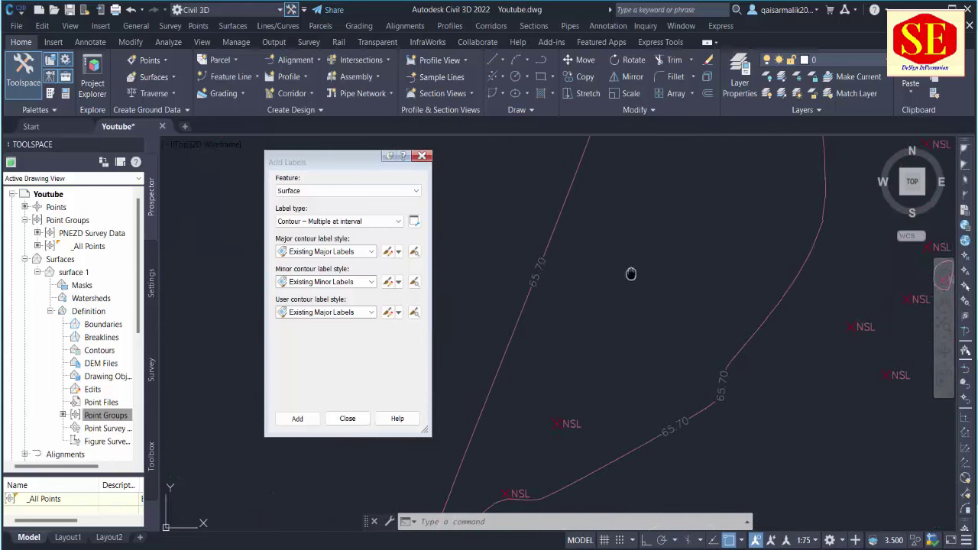
{"action": "scroll", "coordinate": [634, 284], "scroll_direction": "down", "scroll_amount": 1}
{"action": "scroll", "coordinate": [778, 290], "scroll_direction": "down", "scroll_amount": 2}
{"action": "scroll", "coordinate": [777, 291], "scroll_direction": "up", "scroll_amount": 2}
{"action": "scroll", "coordinate": [688, 331], "scroll_direction": "up", "scroll_amount": 2}
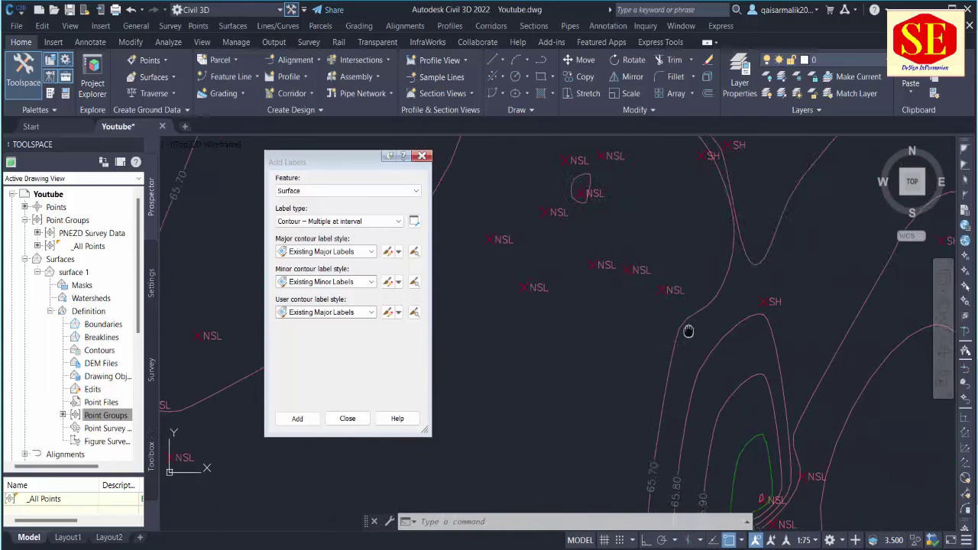
{"action": "scroll", "coordinate": [754, 405], "scroll_direction": "up", "scroll_amount": 2}
{"action": "scroll", "coordinate": [582, 257], "scroll_direction": "up", "scroll_amount": 3}
{"action": "scroll", "coordinate": [583, 257], "scroll_direction": "down", "scroll_amount": 3}
{"action": "scroll", "coordinate": [716, 328], "scroll_direction": "up", "scroll_amount": 2}
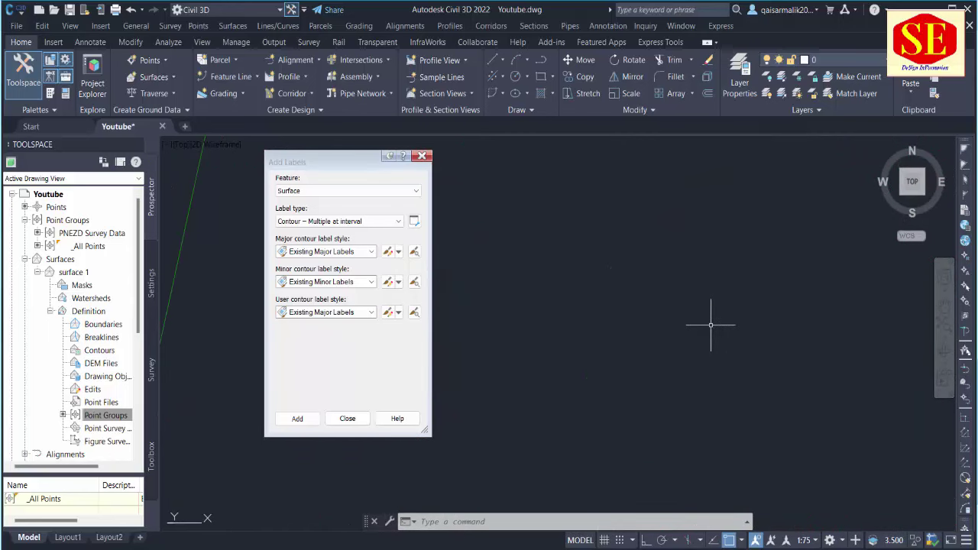
{"action": "scroll", "coordinate": [747, 331], "scroll_direction": "down", "scroll_amount": 1}
{"action": "scroll", "coordinate": [747, 331], "scroll_direction": "down", "scroll_amount": 2}
{"action": "scroll", "coordinate": [761, 380], "scroll_direction": "down", "scroll_amount": 2}
{"action": "scroll", "coordinate": [753, 350], "scroll_direction": "up", "scroll_amount": 2}
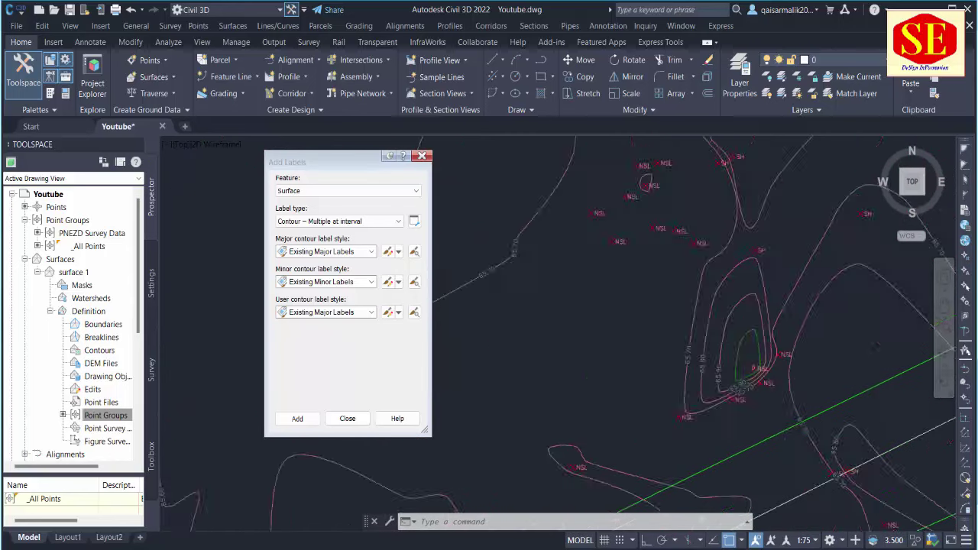
{"action": "scroll", "coordinate": [764, 367], "scroll_direction": "down", "scroll_amount": 2}
{"action": "middle_click_drag", "start_coordinate": [765, 367], "coordinate": [790, 384]}
{"action": "scroll", "coordinate": [795, 352], "scroll_direction": "down", "scroll_amount": 2}
{"action": "scroll", "coordinate": [803, 306], "scroll_direction": "down", "scroll_amount": 2}
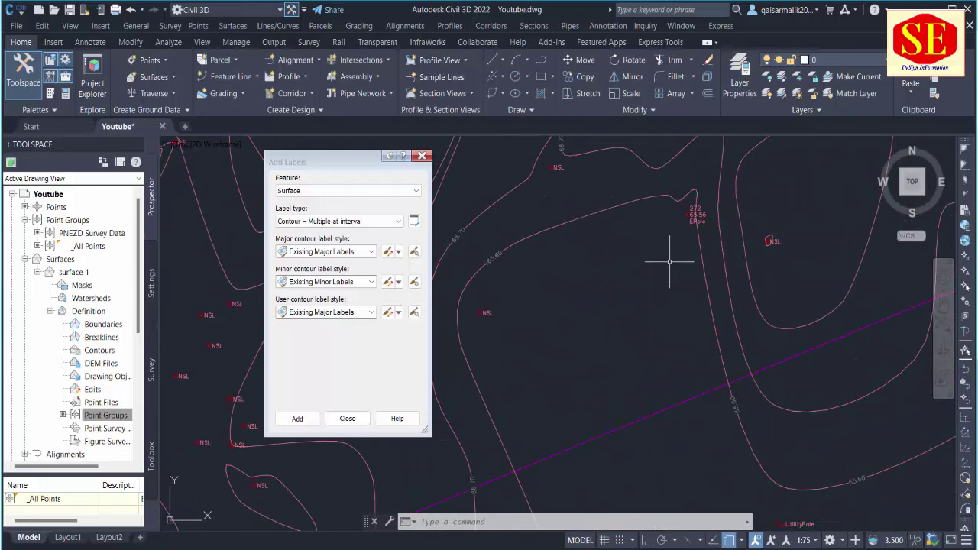
{"action": "scroll", "coordinate": [815, 237], "scroll_direction": "down", "scroll_amount": 3}
{"action": "scroll", "coordinate": [819, 221], "scroll_direction": "down", "scroll_amount": 2}
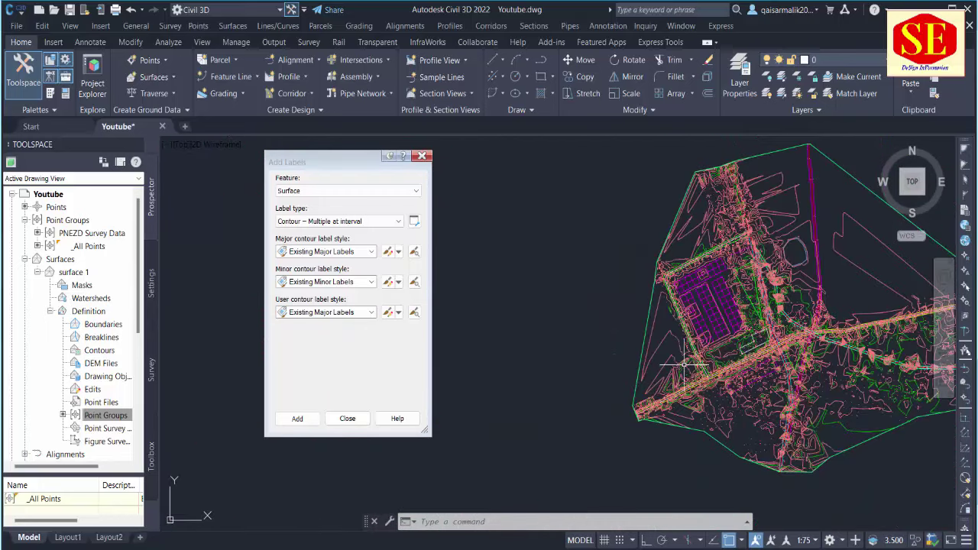
{"action": "scroll", "coordinate": [611, 366], "scroll_direction": "down", "scroll_amount": 1}
{"action": "left_click", "coordinate": [317, 182]}
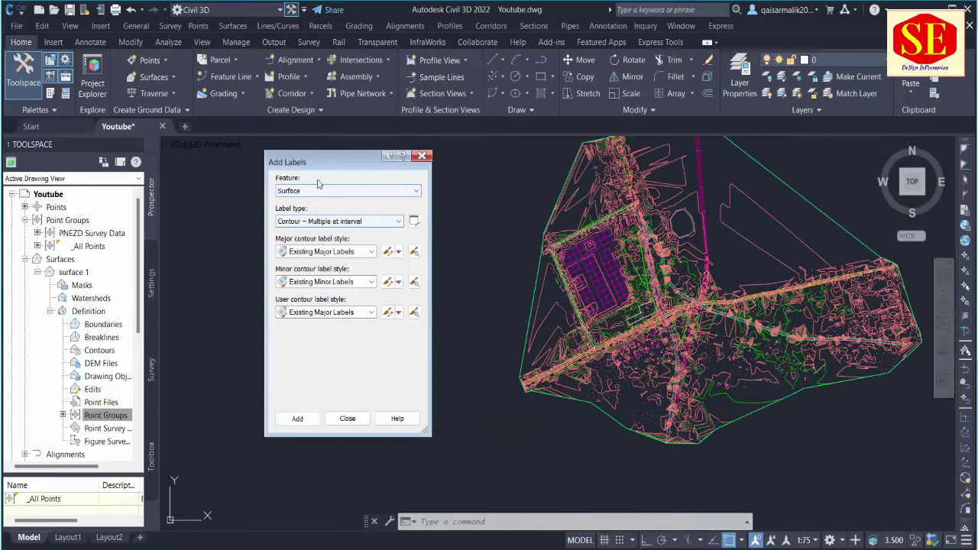
Step: Set the Existing Major Labels text height to 5 mm, leaving its colour unchanged
{"action": "left_click", "coordinate": [390, 253]}
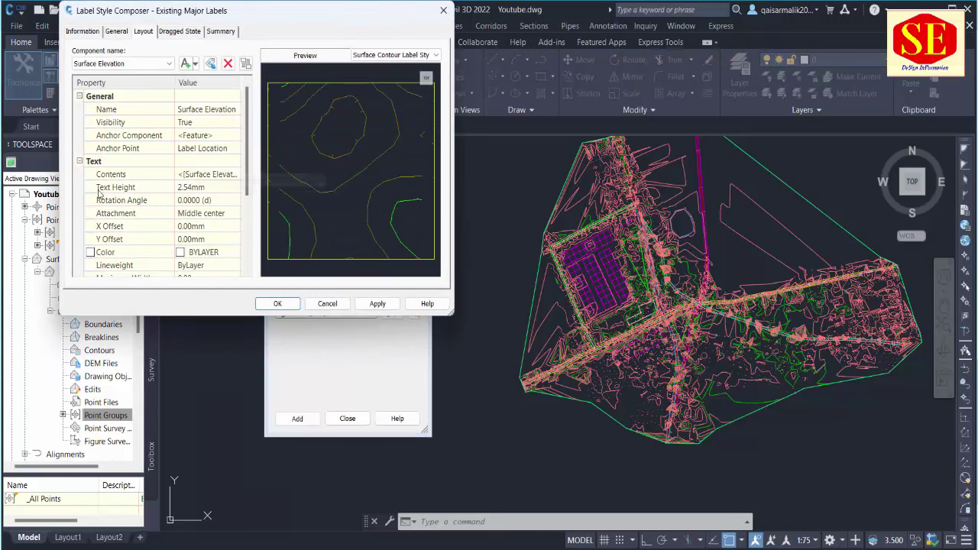
{"action": "left_click", "coordinate": [149, 190]}
{"action": "left_click", "coordinate": [196, 188]}
{"action": "type", "text": "5"}
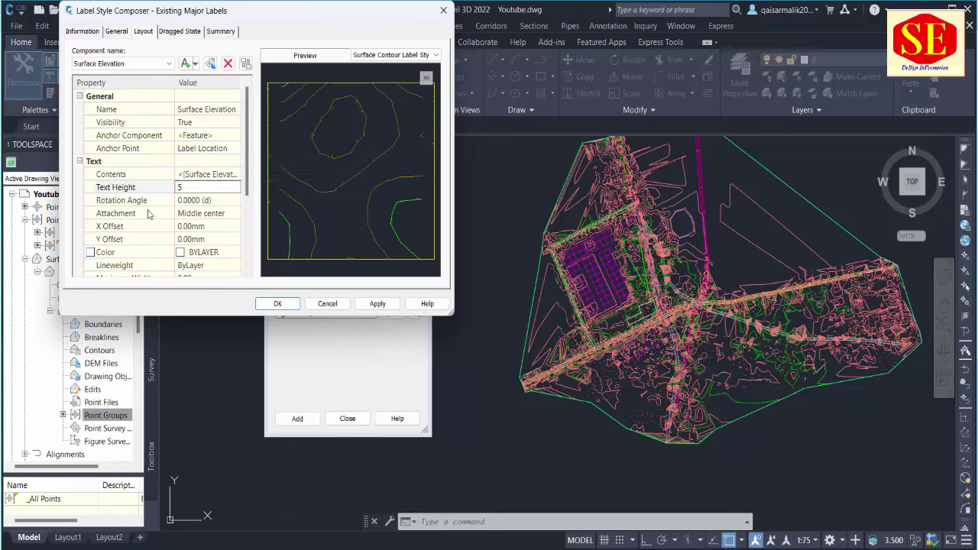
{"action": "left_click", "coordinate": [376, 304]}
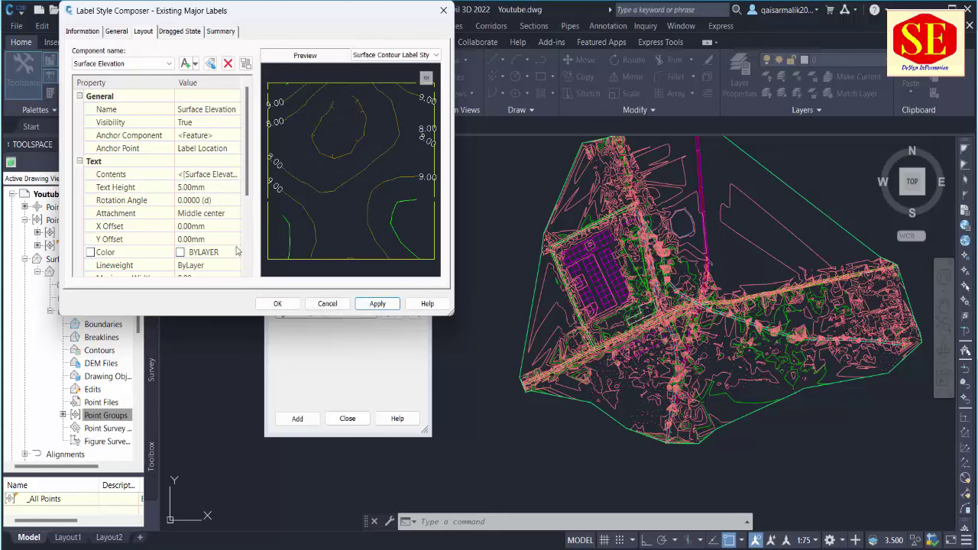
{"action": "left_click", "coordinate": [182, 254]}
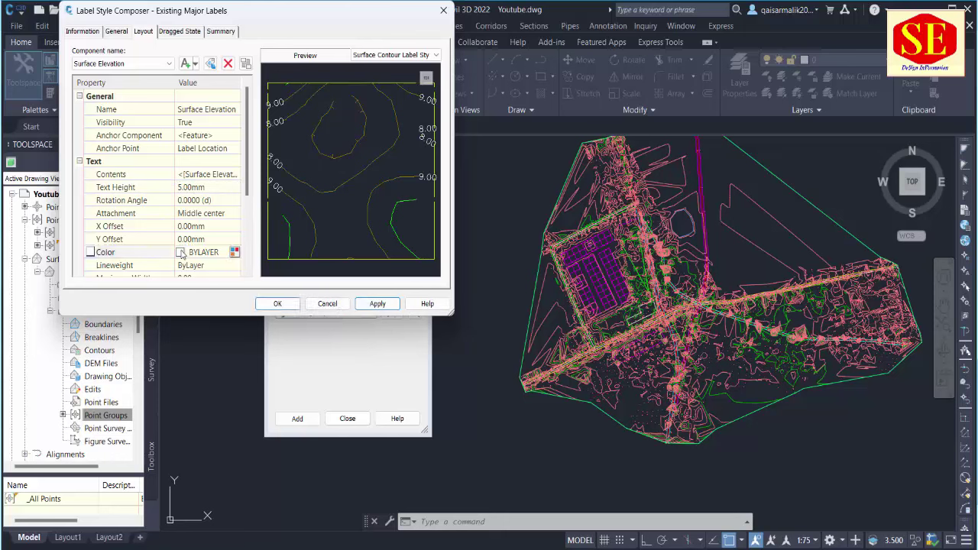
{"action": "left_click", "coordinate": [234, 252]}
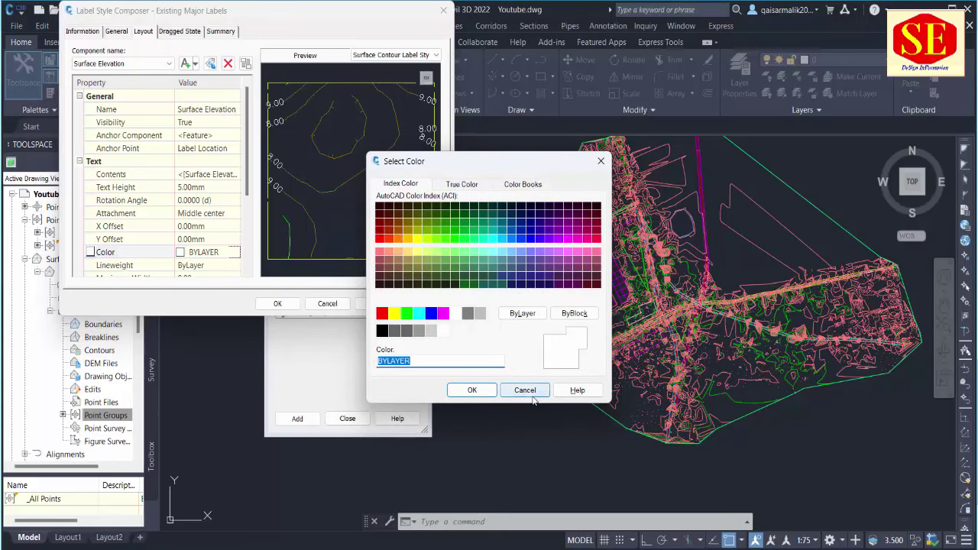
{"action": "left_click", "coordinate": [530, 394]}
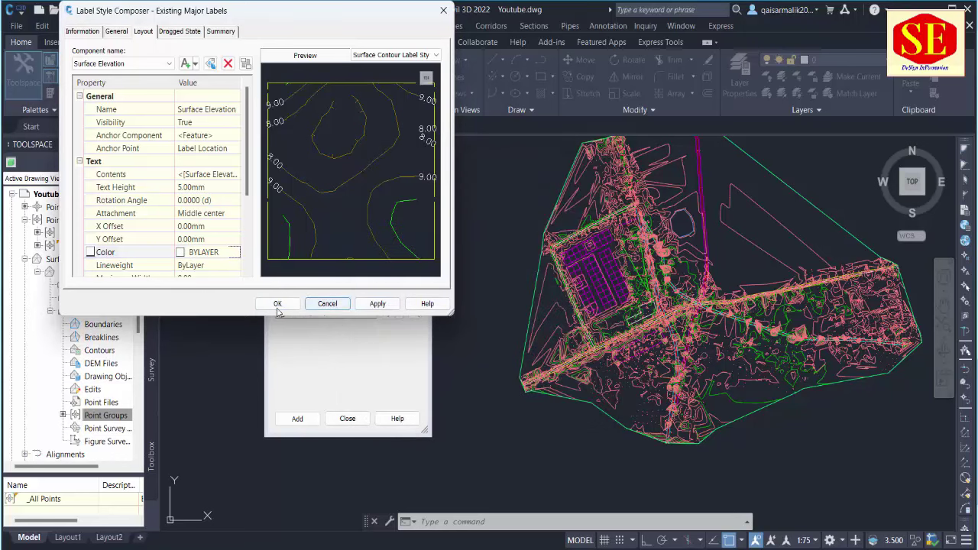
{"action": "left_click", "coordinate": [278, 304]}
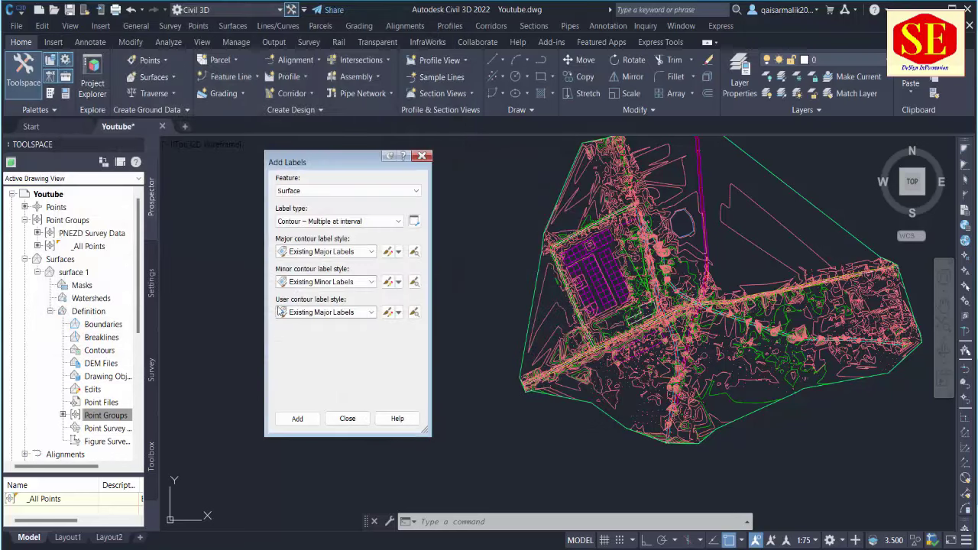
Step: Give the Existing Minor Labels style 5 mm text height and red text colour
{"action": "left_click", "coordinate": [392, 282]}
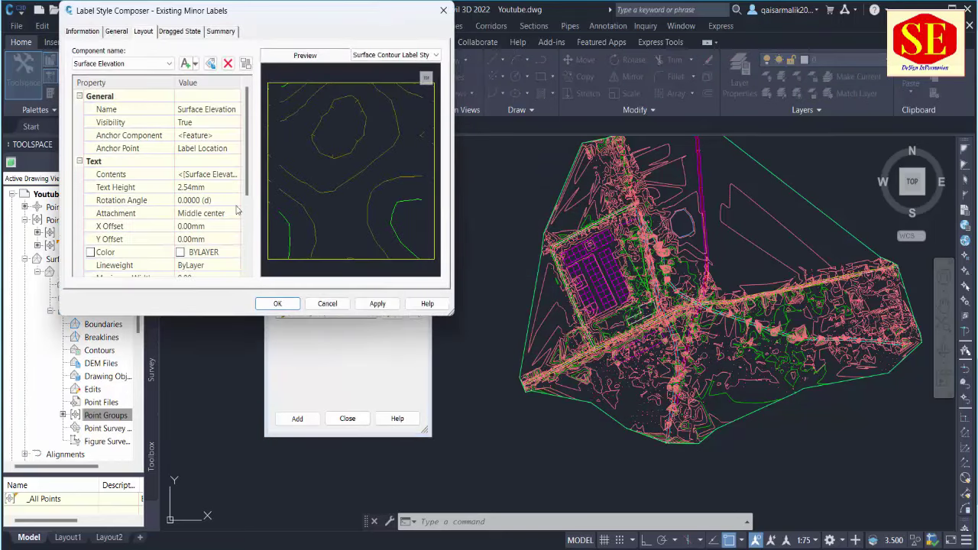
{"action": "left_click", "coordinate": [224, 188]}
{"action": "type", "text": "5"}
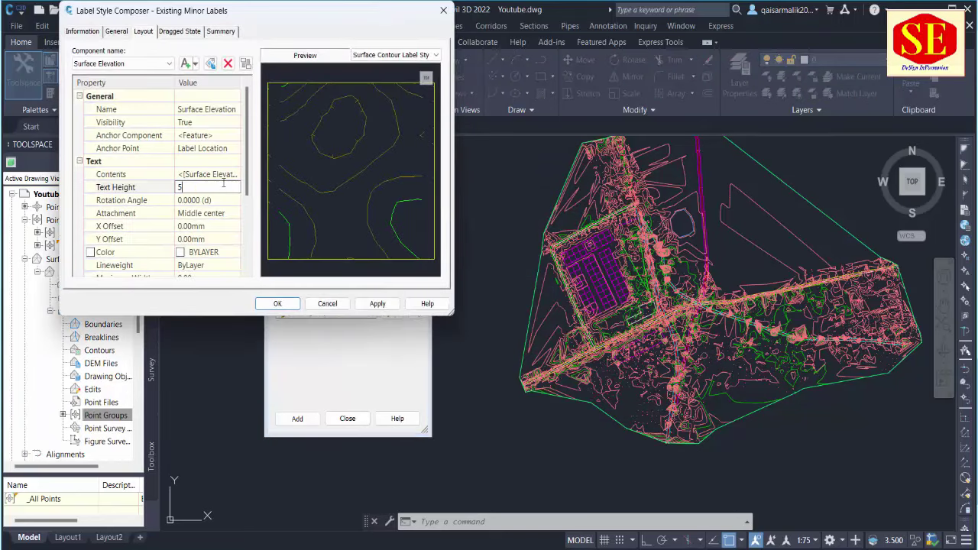
{"action": "left_click", "coordinate": [182, 257]}
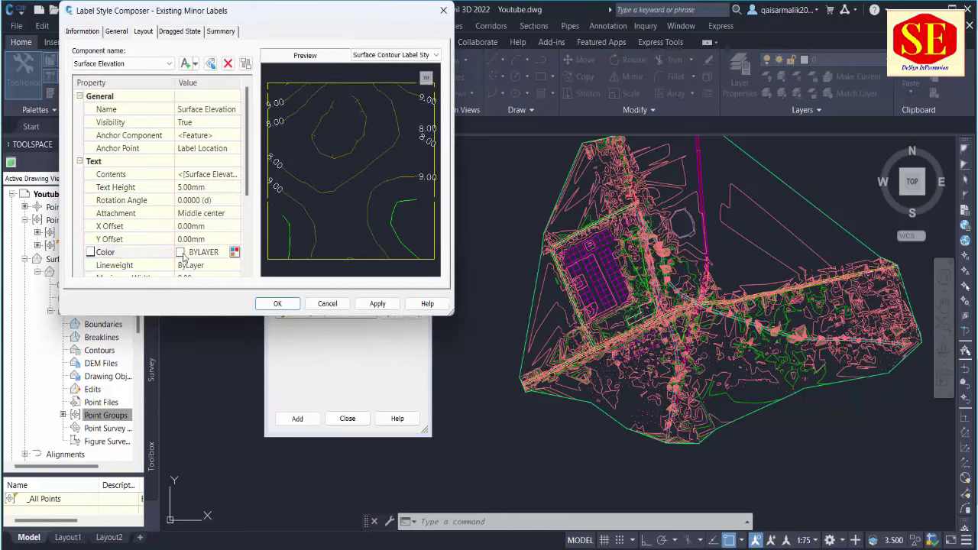
{"action": "left_click", "coordinate": [234, 252]}
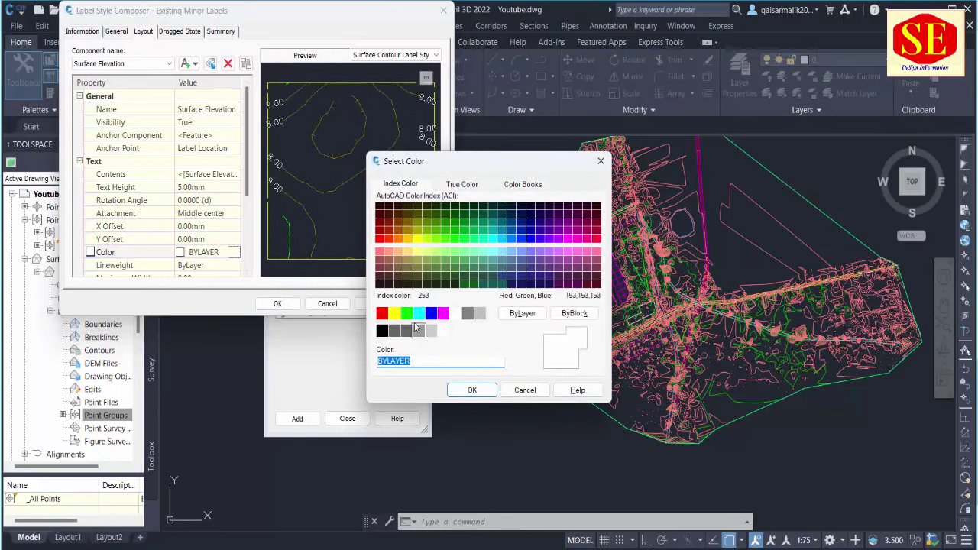
{"action": "left_click", "coordinate": [382, 314]}
{"action": "left_click", "coordinate": [472, 390]}
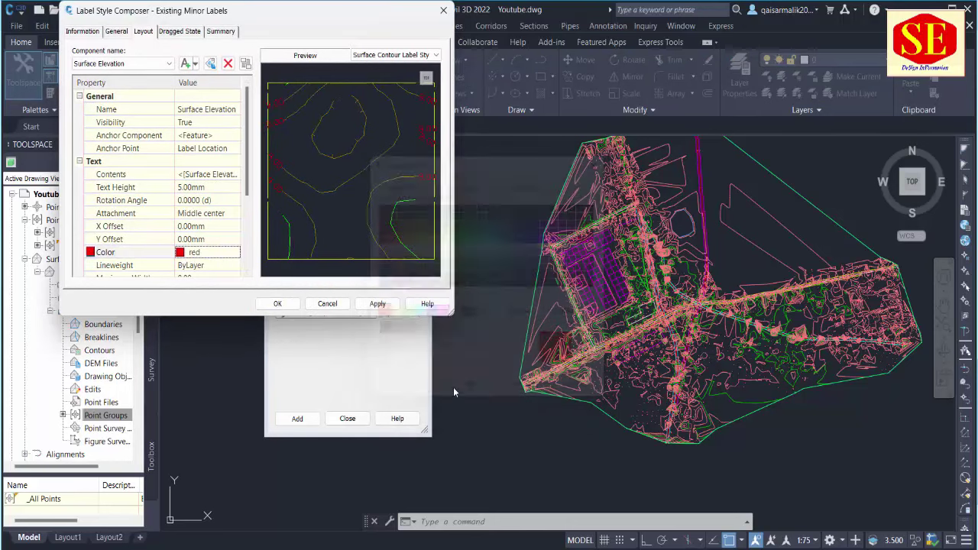
{"action": "left_click", "coordinate": [380, 304]}
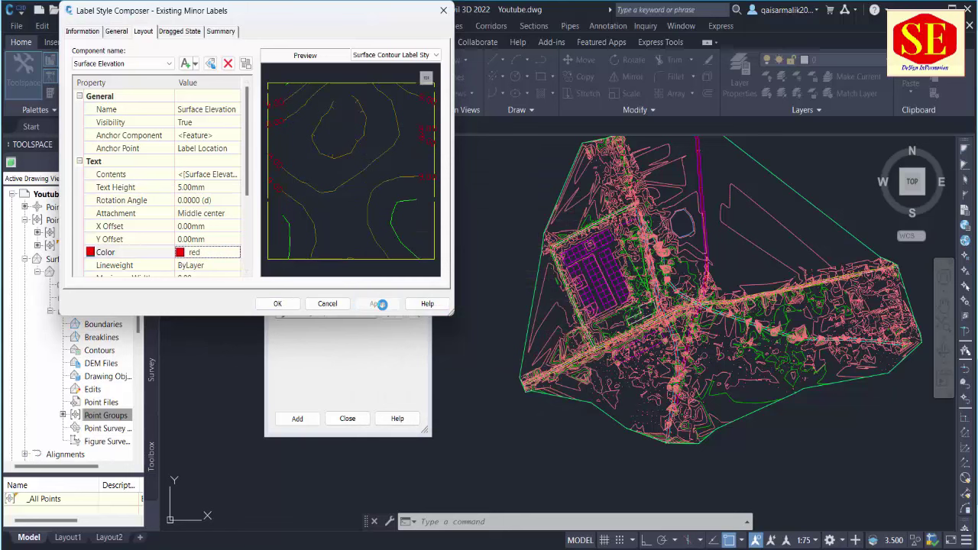
{"action": "left_click", "coordinate": [272, 306]}
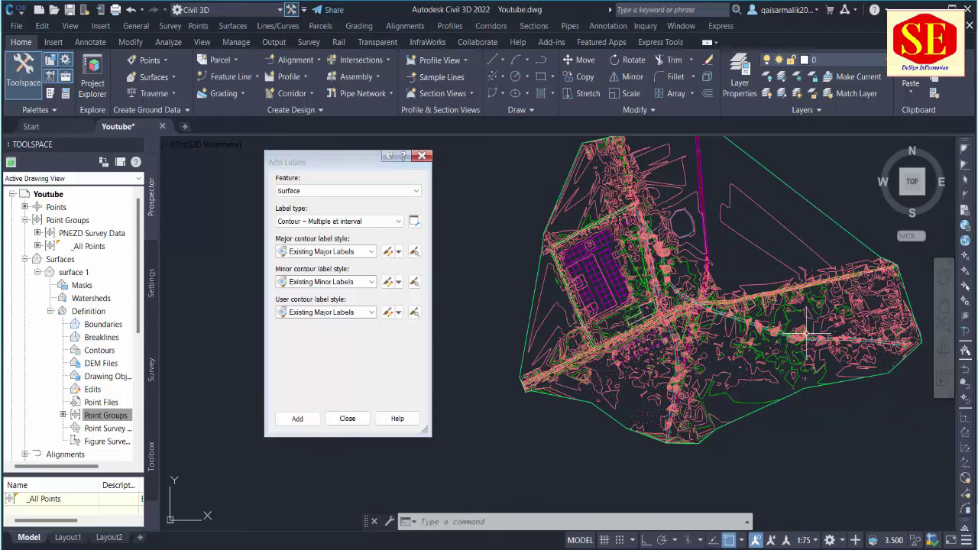
Step: Zoom and pan across surface 1 to inspect the placed contour labels
{"action": "scroll", "coordinate": [683, 302], "scroll_direction": "up", "scroll_amount": 2}
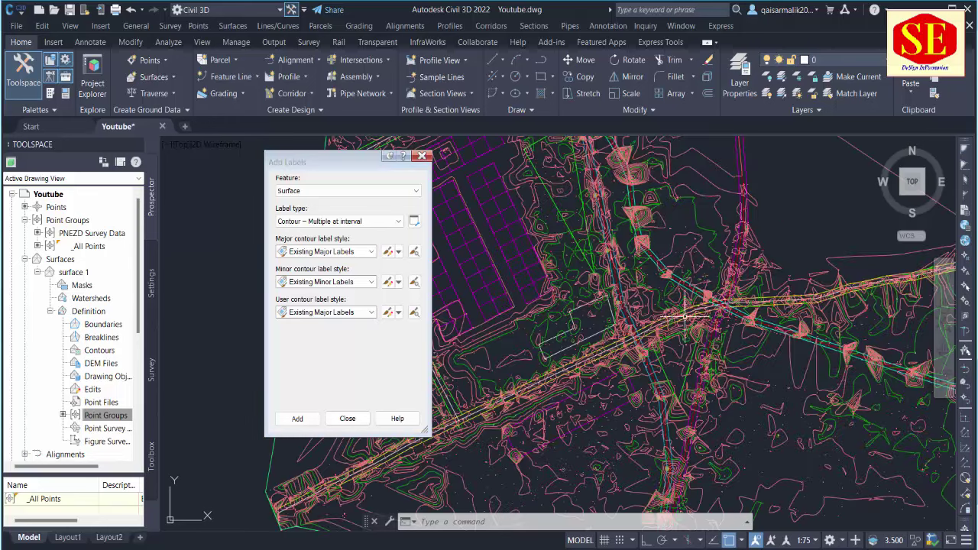
{"action": "scroll", "coordinate": [682, 310], "scroll_direction": "up", "scroll_amount": 1}
{"action": "scroll", "coordinate": [642, 321], "scroll_direction": "up", "scroll_amount": 1}
{"action": "scroll", "coordinate": [583, 328], "scroll_direction": "up", "scroll_amount": 1}
{"action": "scroll", "coordinate": [581, 328], "scroll_direction": "up", "scroll_amount": 2}
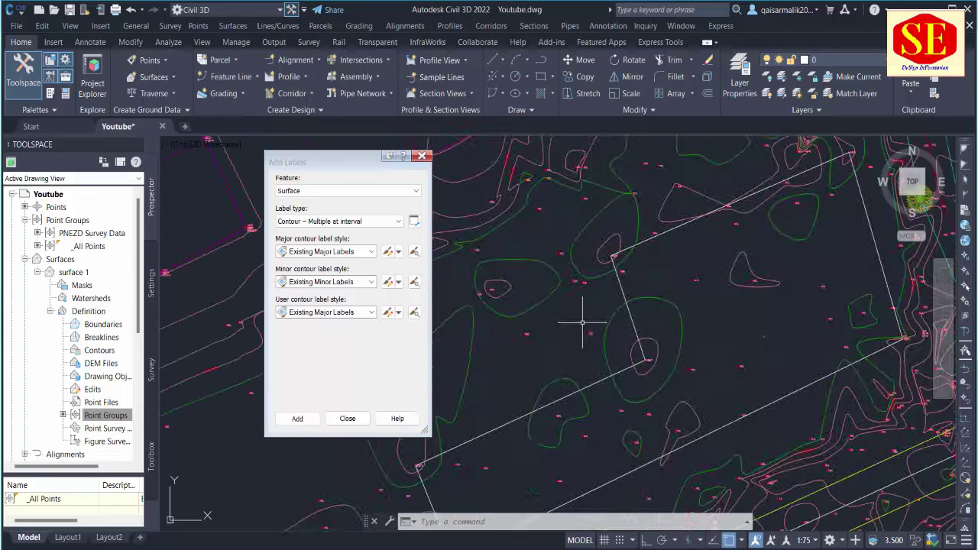
{"action": "scroll", "coordinate": [581, 328], "scroll_direction": "down", "scroll_amount": 1}
{"action": "mouse_move", "coordinate": [589, 327]}
{"action": "middle_mouse_down"}
{"action": "mouse_move", "coordinate": [623, 316]}
{"action": "mouse_move", "coordinate": [627, 334]}
{"action": "middle_mouse_up"}
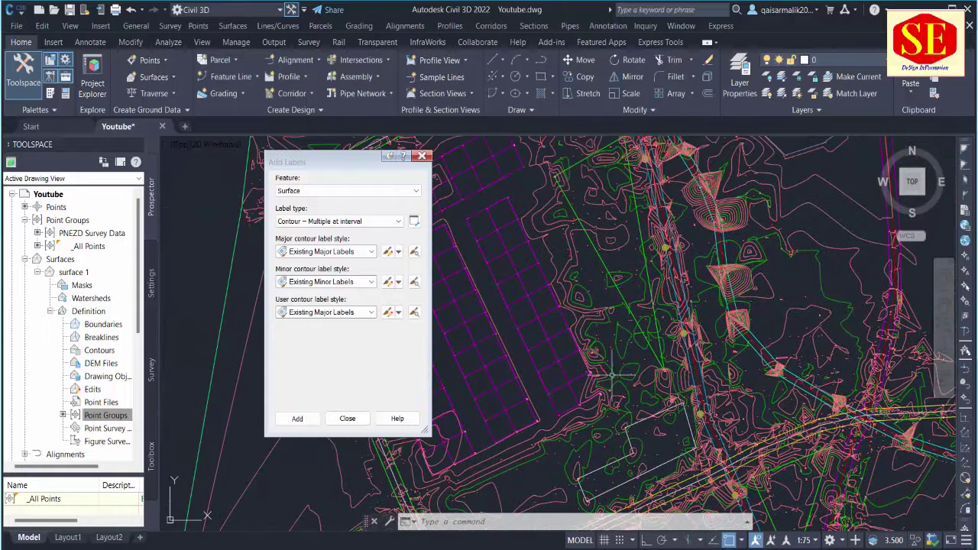
{"action": "scroll", "coordinate": [589, 306], "scroll_direction": "up", "scroll_amount": 1}
{"action": "scroll", "coordinate": [590, 305], "scroll_direction": "up", "scroll_amount": 1}
{"action": "scroll", "coordinate": [638, 333], "scroll_direction": "up", "scroll_amount": 1}
{"action": "scroll", "coordinate": [650, 325], "scroll_direction": "up", "scroll_amount": 3}
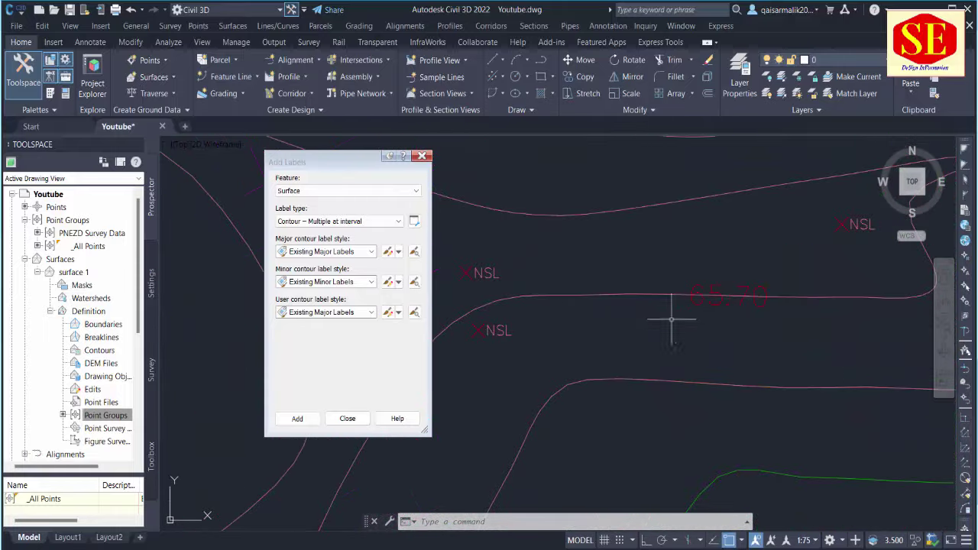
{"action": "scroll", "coordinate": [682, 344], "scroll_direction": "down", "scroll_amount": 2}
{"action": "scroll", "coordinate": [662, 323], "scroll_direction": "down", "scroll_amount": 1}
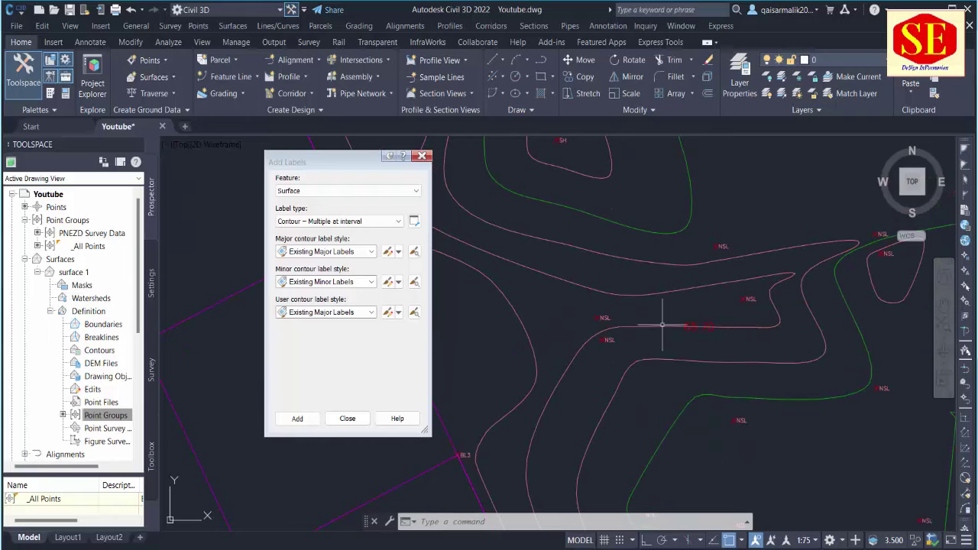
{"action": "scroll", "coordinate": [779, 448], "scroll_direction": "down", "scroll_amount": 1}
{"action": "scroll", "coordinate": [635, 313], "scroll_direction": "down", "scroll_amount": 1}
{"action": "scroll", "coordinate": [769, 516], "scroll_direction": "down", "scroll_amount": 1}
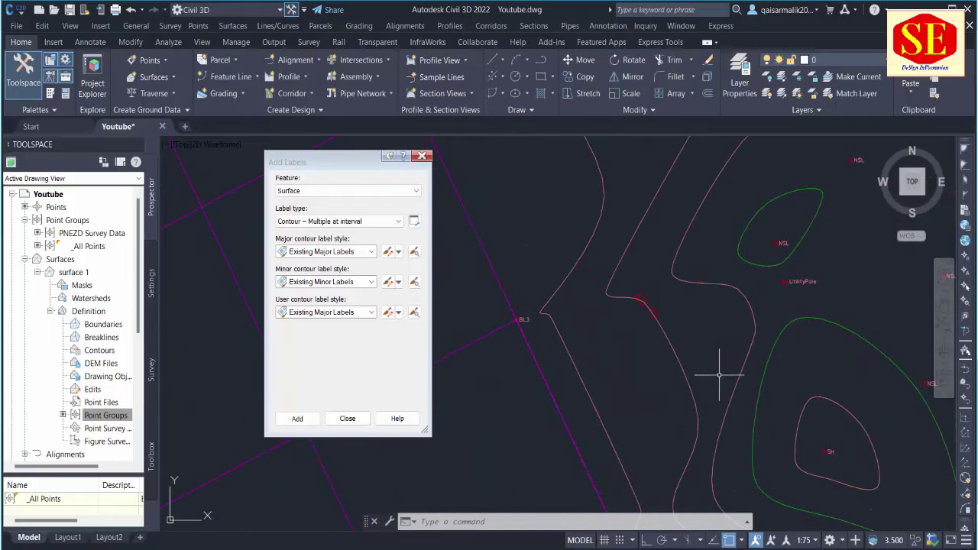
{"action": "scroll", "coordinate": [719, 374], "scroll_direction": "down", "scroll_amount": 1}
{"action": "scroll", "coordinate": [764, 428], "scroll_direction": "down", "scroll_amount": 2}
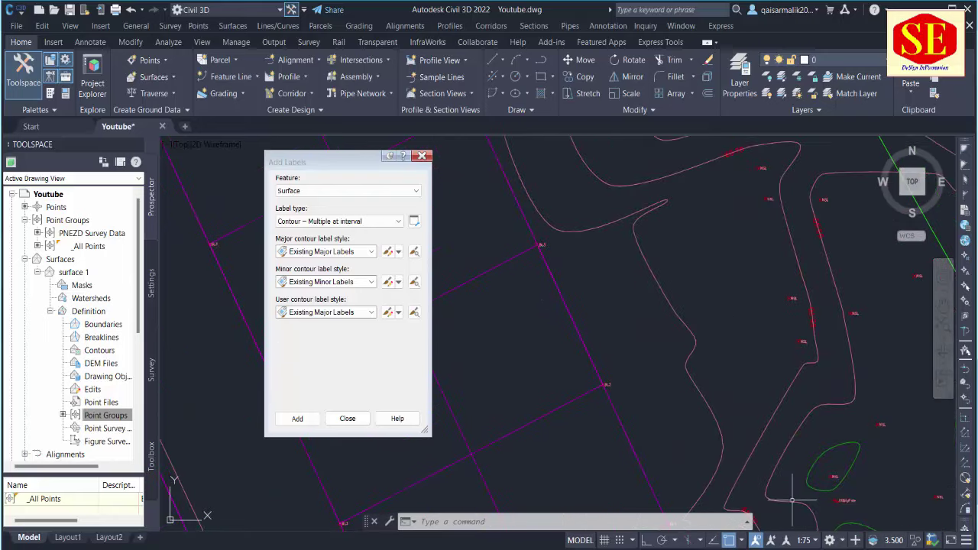
{"action": "scroll", "coordinate": [757, 413], "scroll_direction": "down", "scroll_amount": 1}
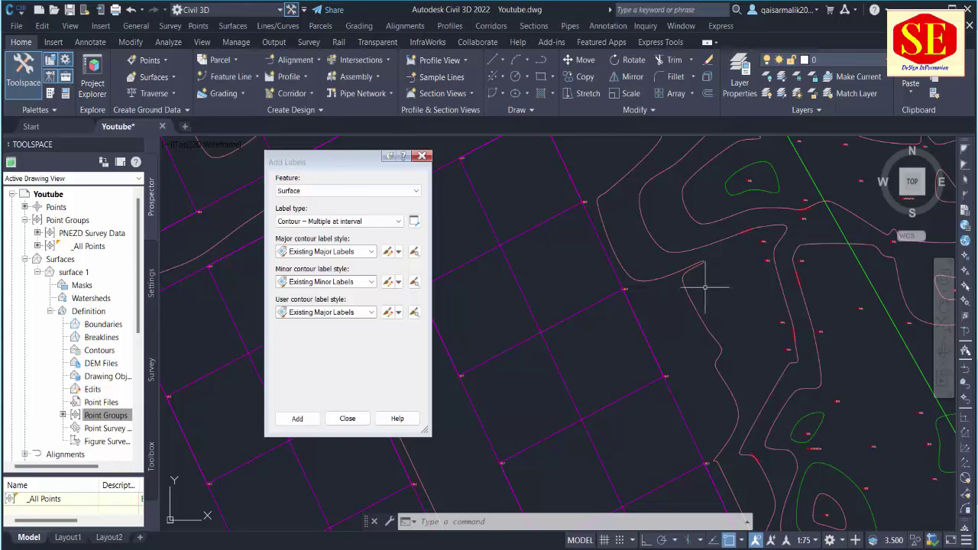
{"action": "middle_click_drag", "start_coordinate": [706, 288], "coordinate": [712, 331]}
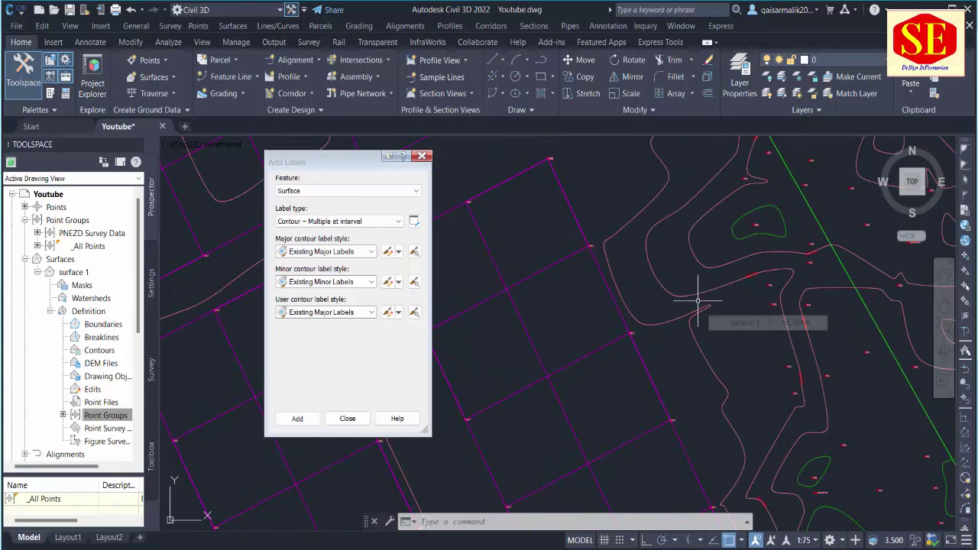
{"action": "scroll", "coordinate": [695, 297], "scroll_direction": "down", "scroll_amount": 3}
Step: Close the Add Labels dialog and zoom out to the full site
{"action": "left_click", "coordinate": [347, 419]}
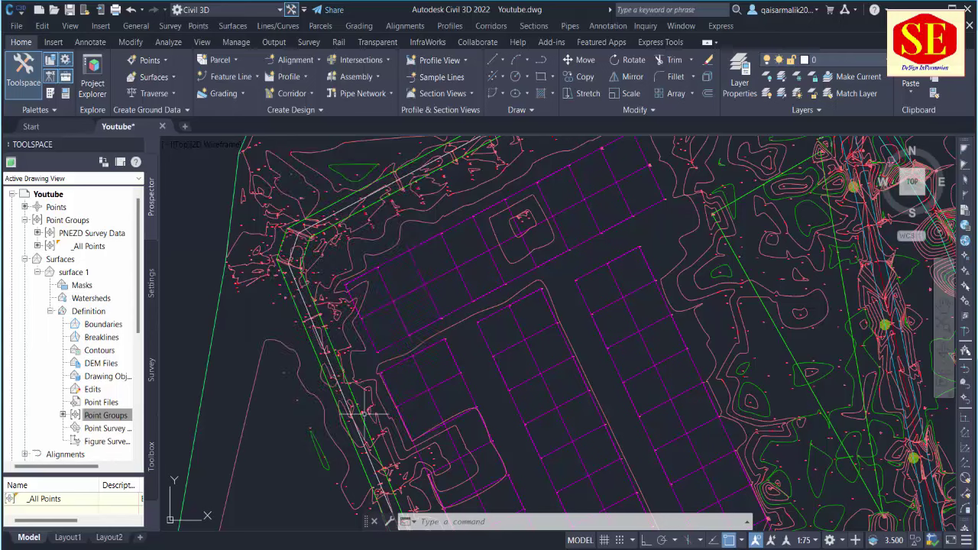
{"action": "scroll", "coordinate": [470, 298], "scroll_direction": "down", "scroll_amount": 5}
{"action": "scroll", "coordinate": [539, 306], "scroll_direction": "down", "scroll_amount": 5}
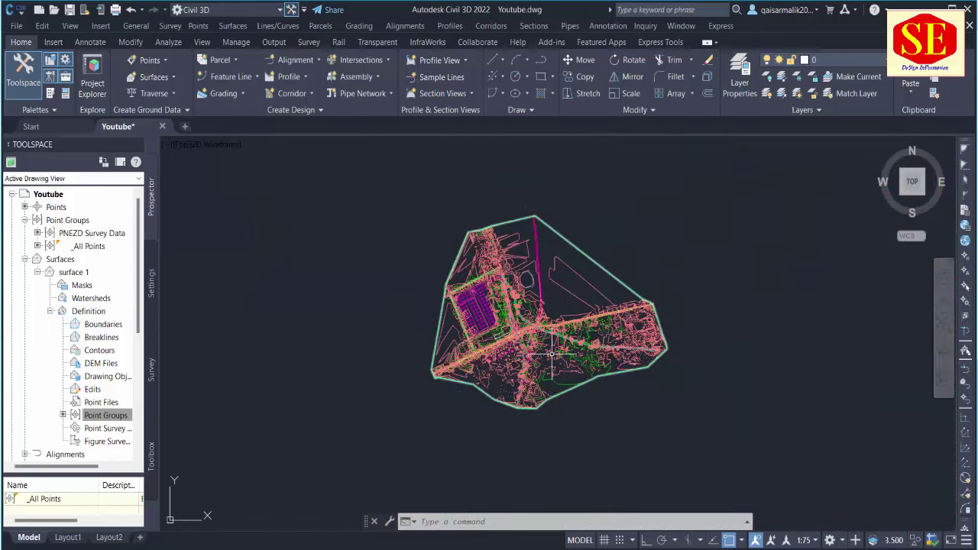
{"action": "mouse_move", "coordinate": [77, 144]}
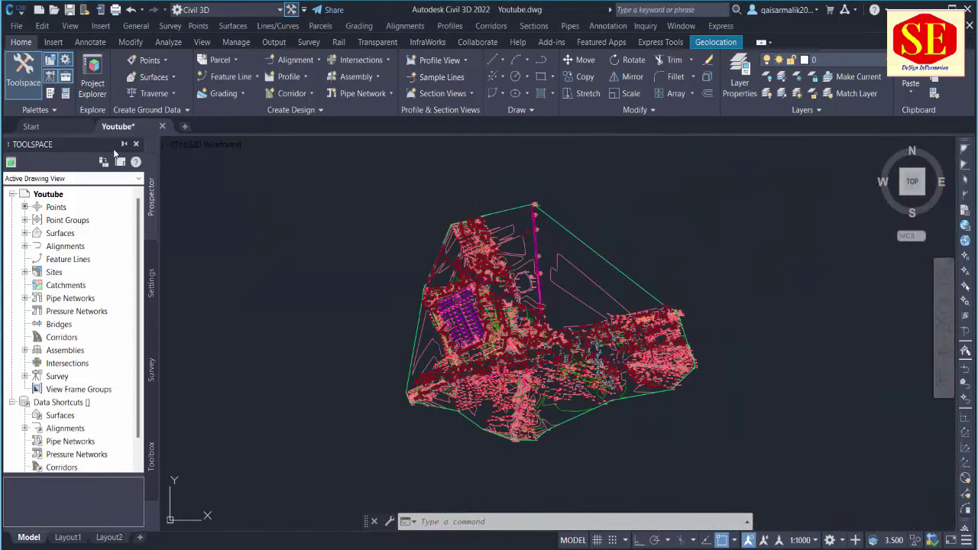
Step: Start a new drawing and begin a new TIN surface named 'abc'
{"action": "left_click", "coordinate": [38, 9]}
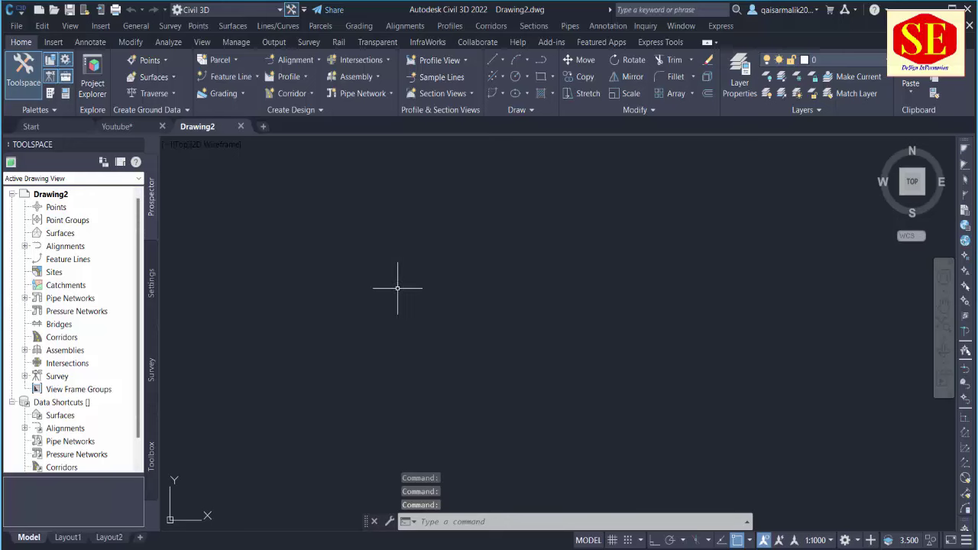
{"action": "left_click", "coordinate": [61, 233]}
{"action": "right_click", "coordinate": [78, 241]}
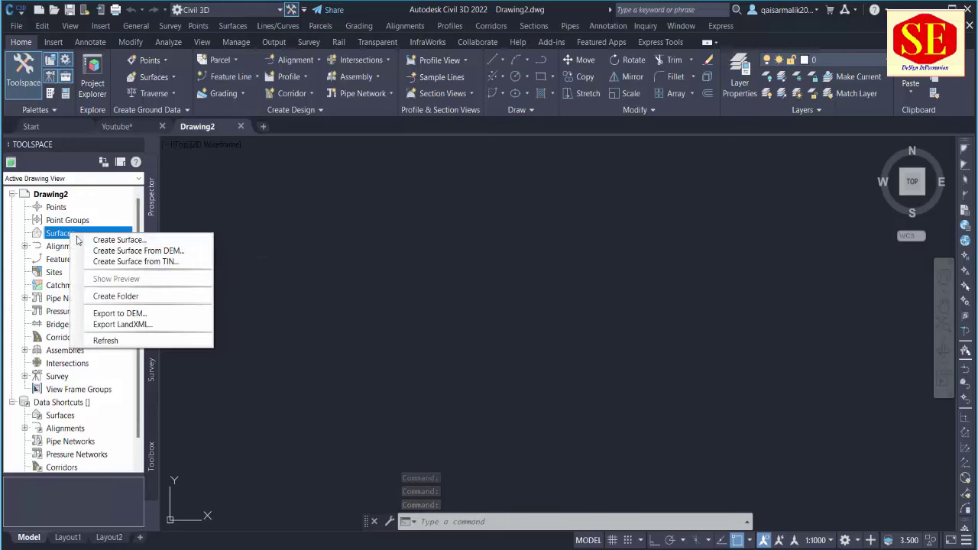
{"action": "left_click", "coordinate": [115, 240]}
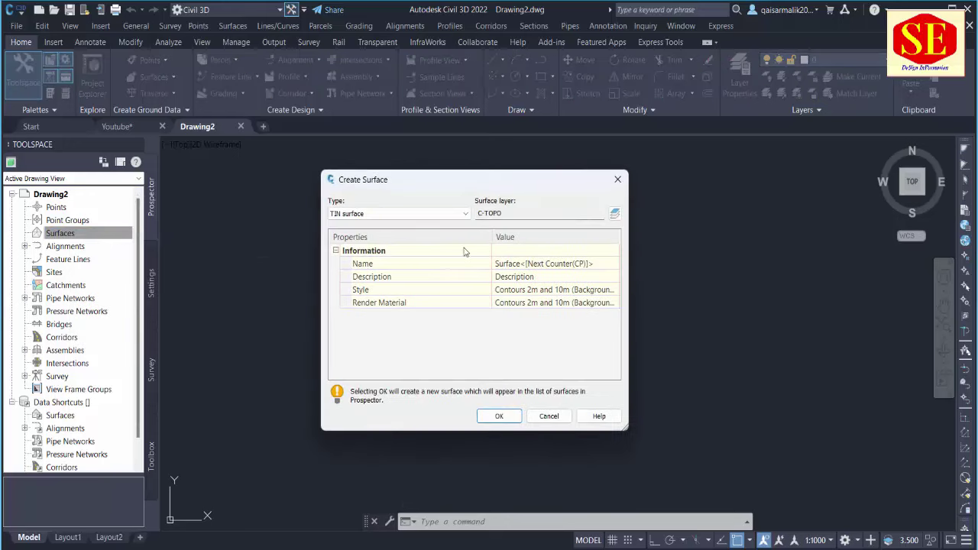
{"action": "left_click", "coordinate": [514, 266]}
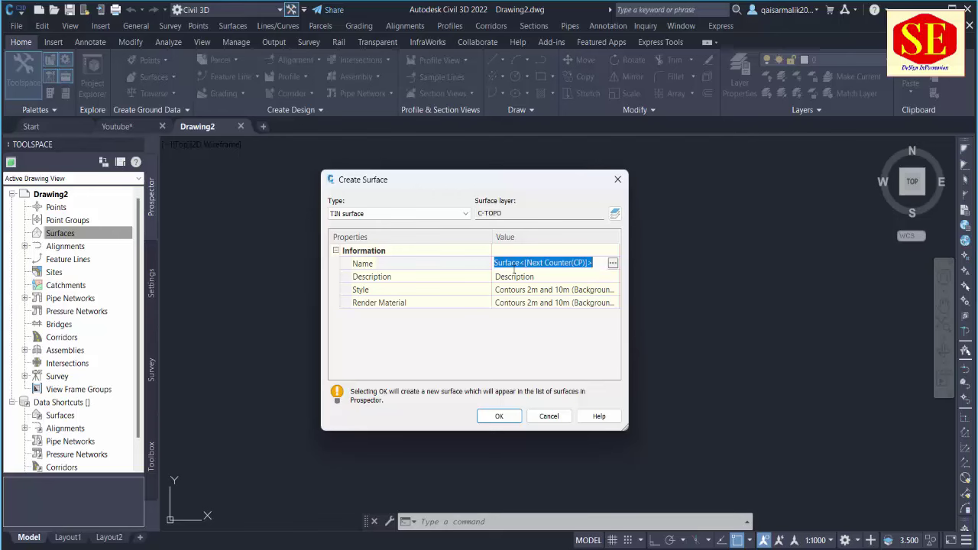
{"action": "type", "text": "abc"}
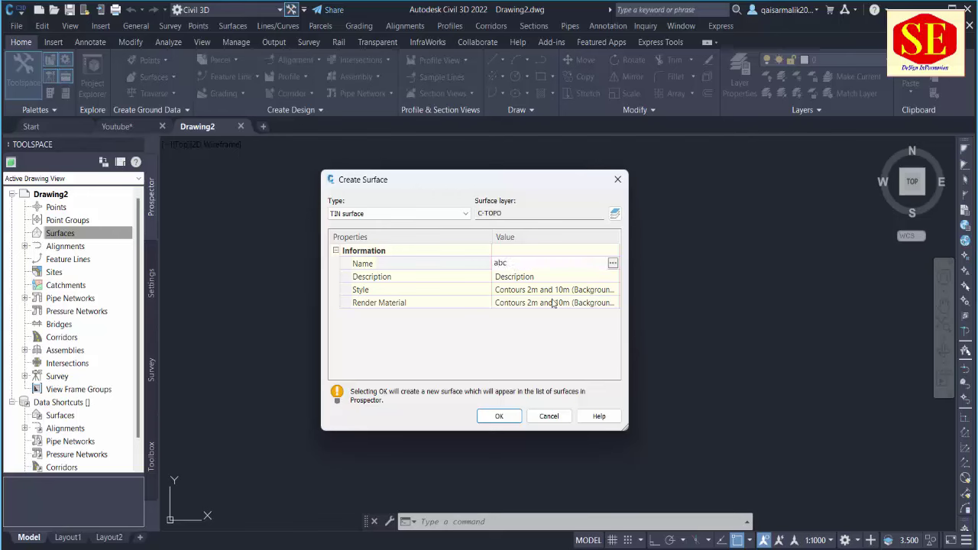
{"action": "key", "text": "Return"}
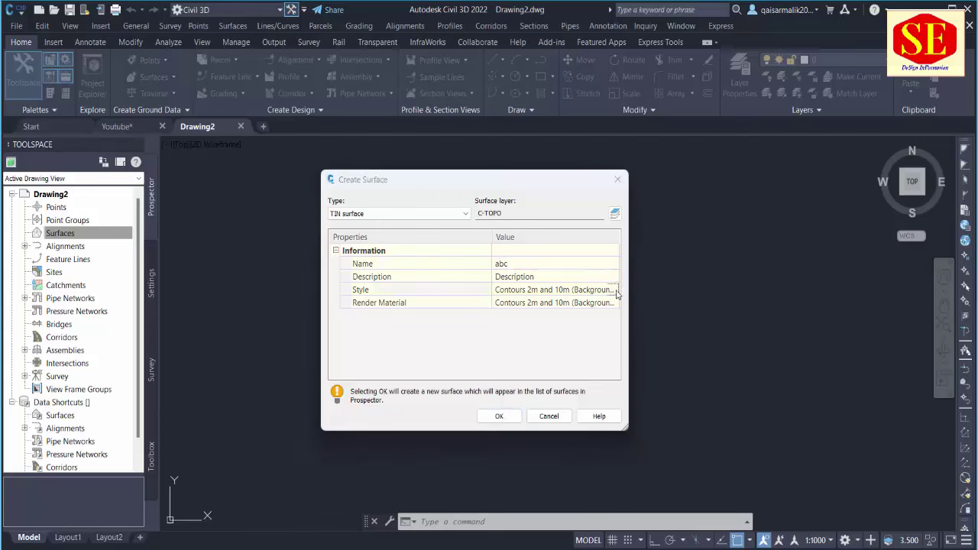
Step: Assign the Contours 1m and 5m (Background) style and create surface abc
{"action": "left_click", "coordinate": [613, 290]}
{"action": "left_click", "coordinate": [487, 276]}
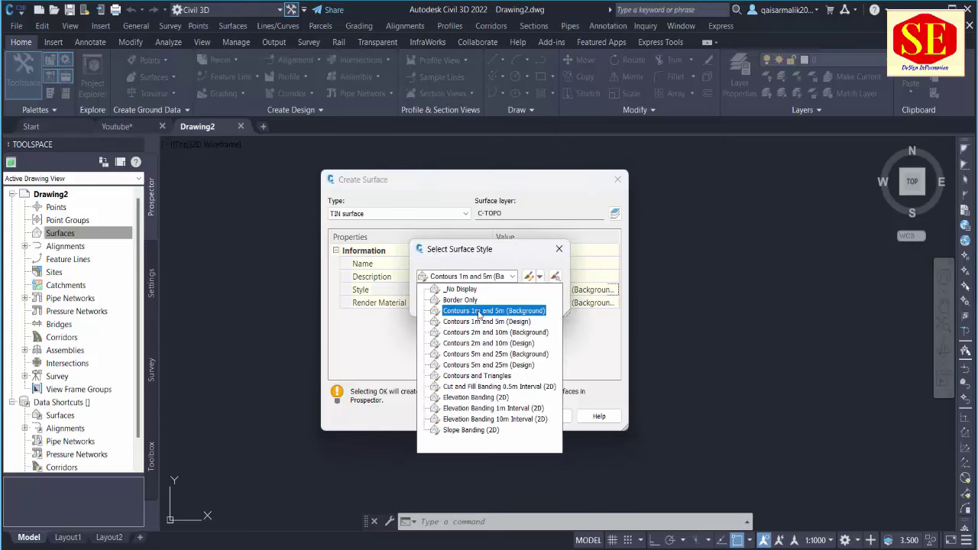
{"action": "left_click", "coordinate": [479, 313]}
{"action": "left_click", "coordinate": [439, 300]}
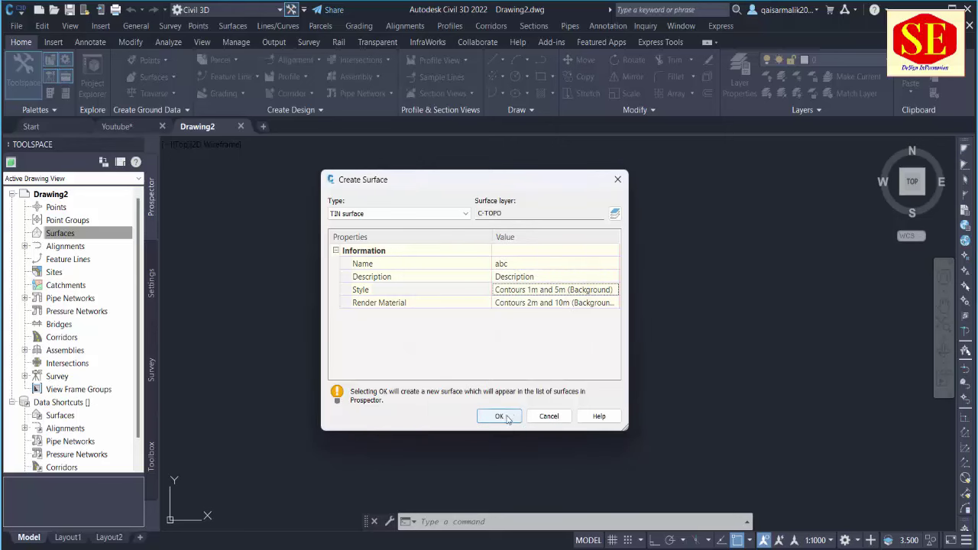
{"action": "left_click", "coordinate": [498, 417]}
{"action": "left_click", "coordinate": [25, 233]}
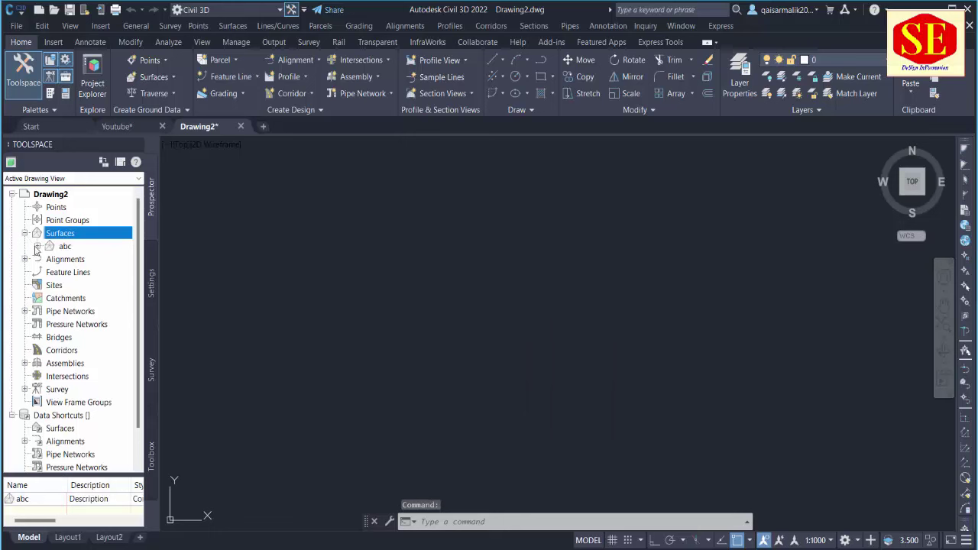
Step: Add a point file to abc's definition, choosing PNEZD Survey Data after checking its contents
{"action": "left_click", "coordinate": [36, 246]}
{"action": "left_click", "coordinate": [50, 285]}
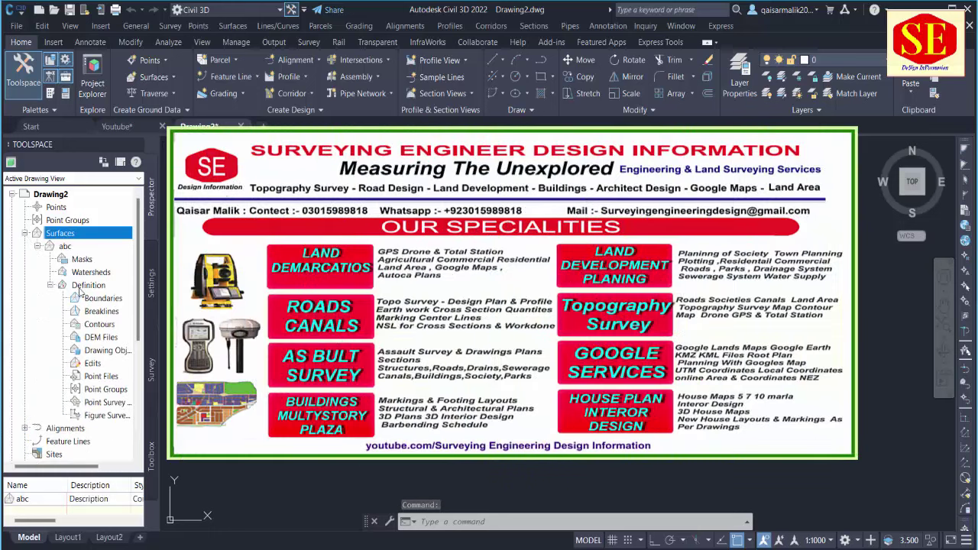
{"action": "left_click", "coordinate": [105, 402]}
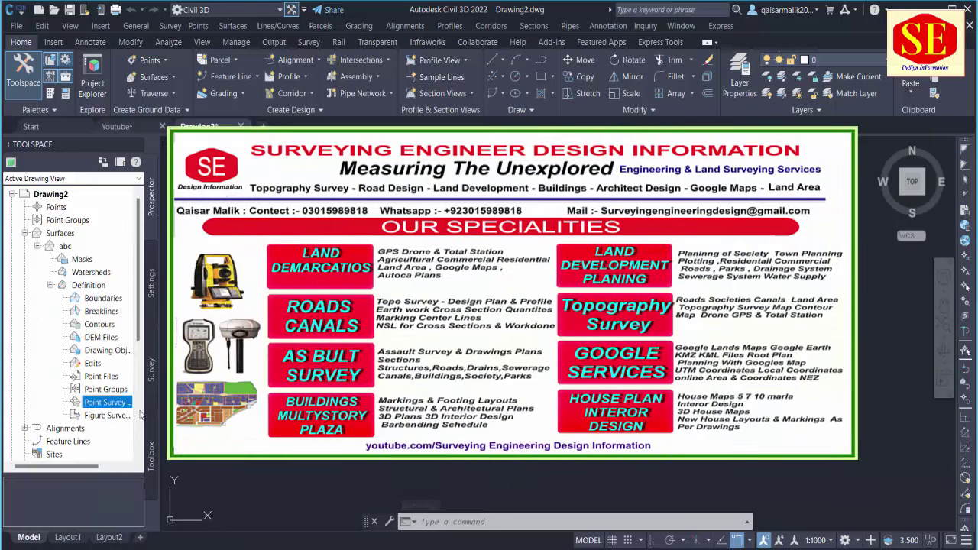
{"action": "left_click", "coordinate": [98, 376]}
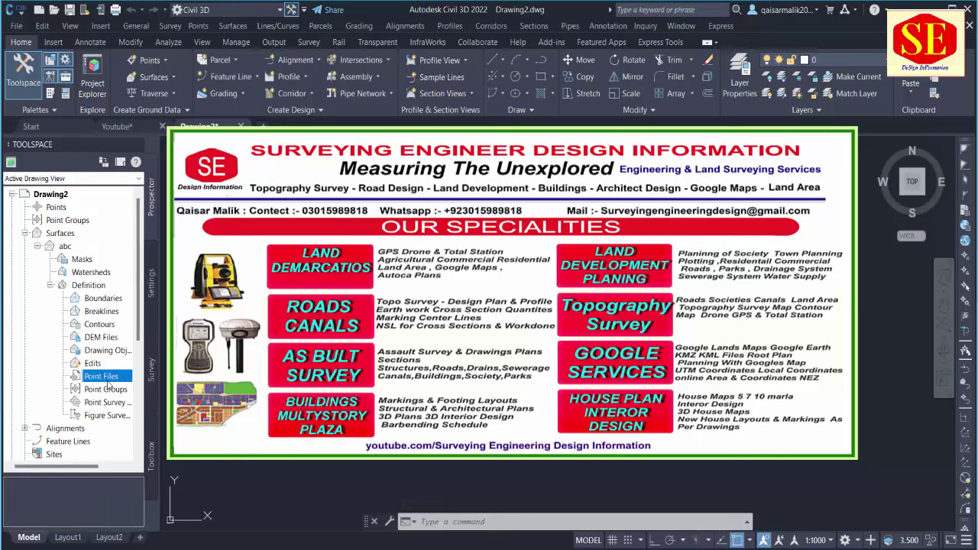
{"action": "right_click", "coordinate": [123, 378]}
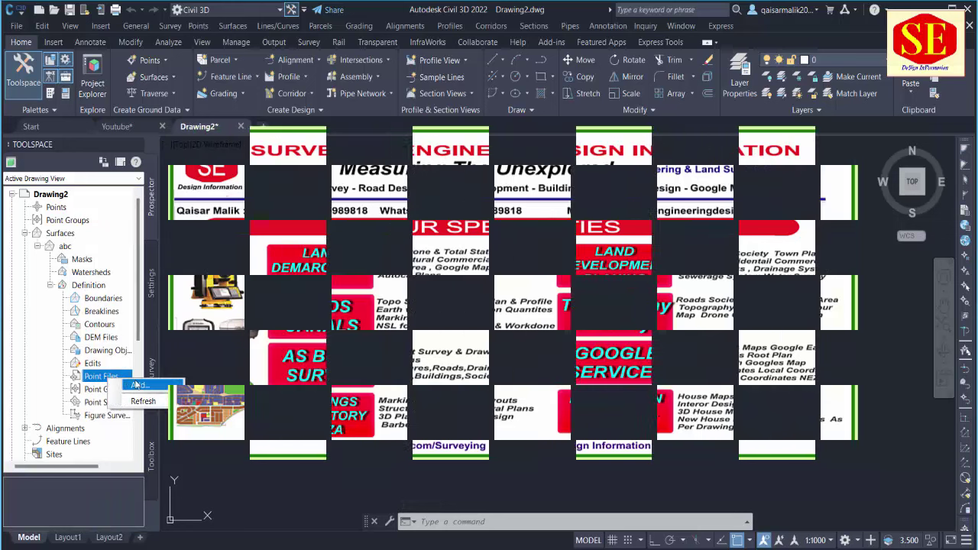
{"action": "left_click", "coordinate": [138, 385]}
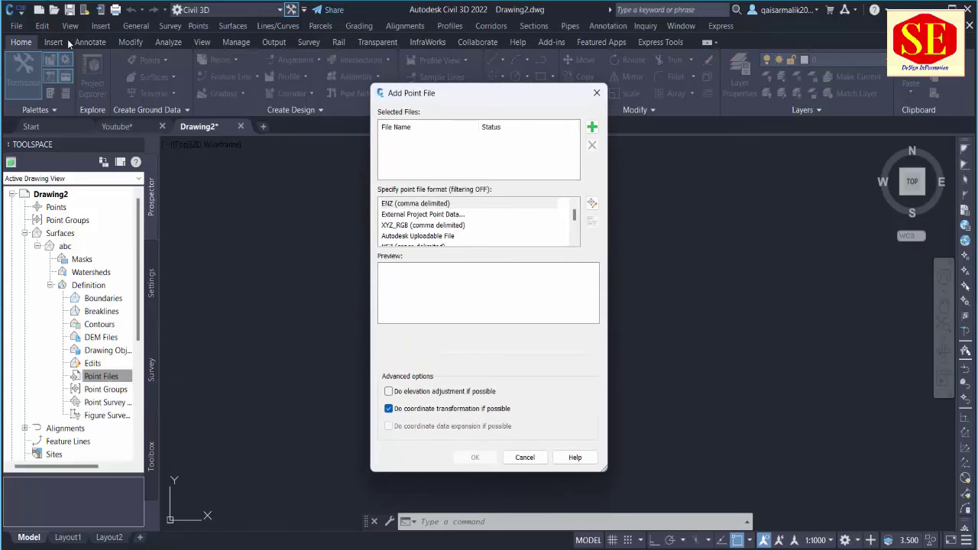
{"action": "left_click", "coordinate": [592, 128]}
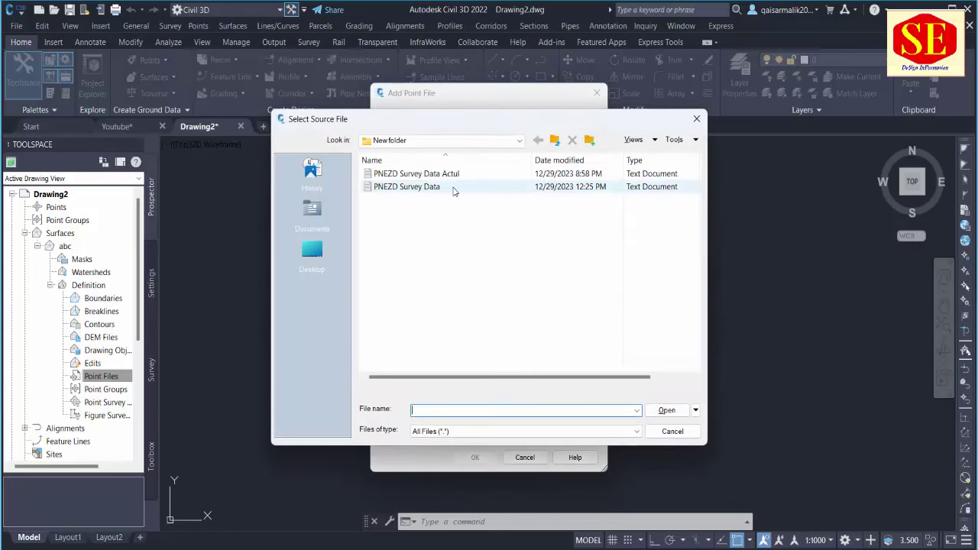
{"action": "left_click", "coordinate": [404, 190]}
{"action": "right_click", "coordinate": [399, 186]}
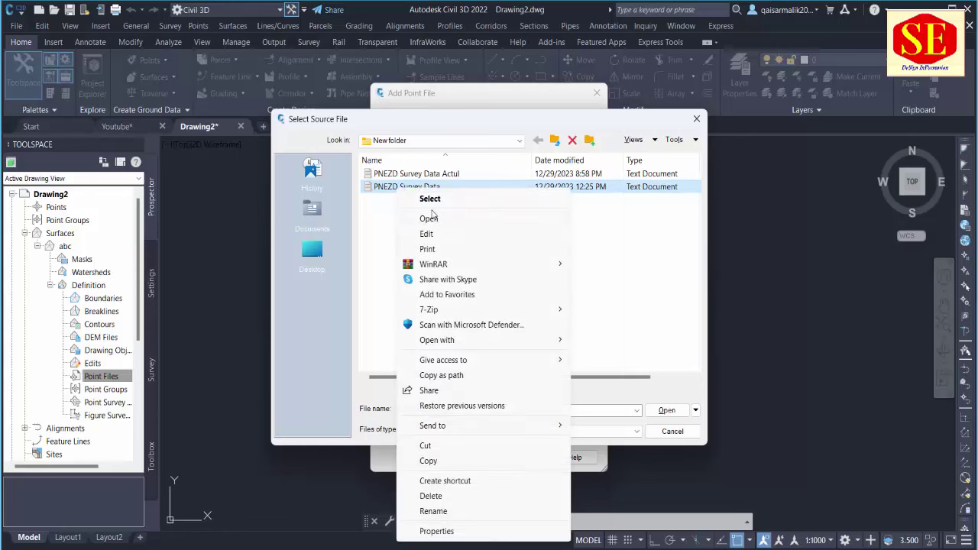
{"action": "left_click", "coordinate": [428, 217]}
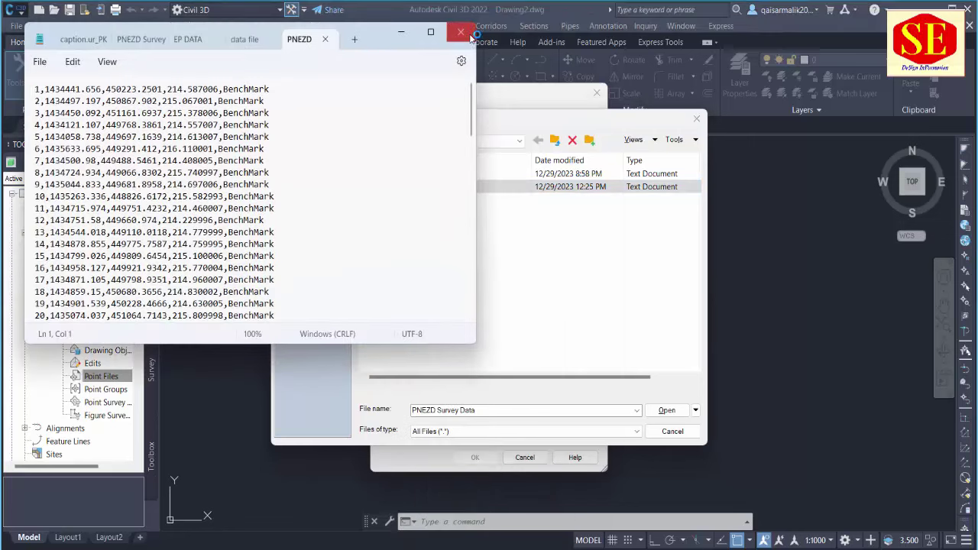
{"action": "left_click", "coordinate": [461, 32]}
Step: Read the file as PNEZD (comma delimited) and import its points into abc
{"action": "left_click", "coordinate": [665, 411]}
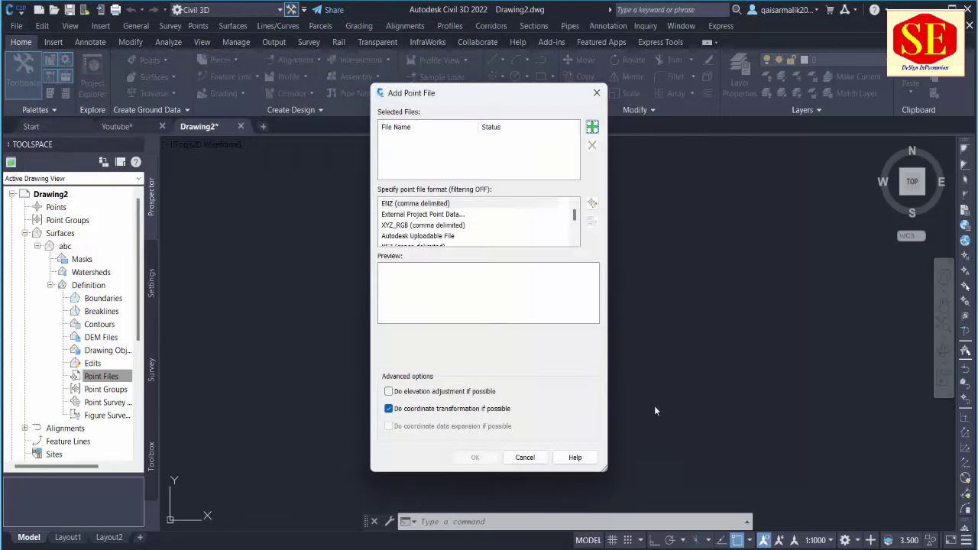
{"action": "left_click", "coordinate": [433, 227]}
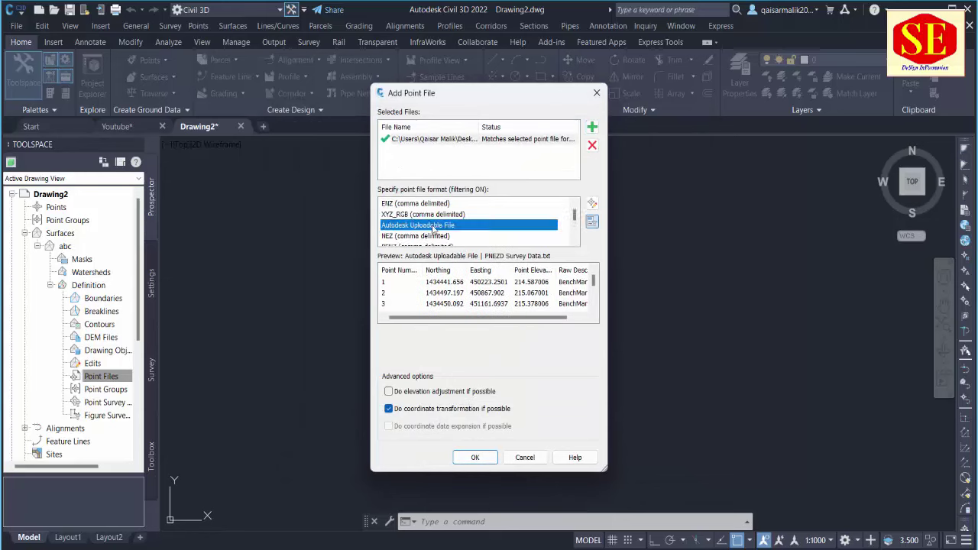
{"action": "scroll", "coordinate": [425, 240], "scroll_direction": "down", "scroll_amount": 2}
{"action": "scroll", "coordinate": [420, 233], "scroll_direction": "down", "scroll_amount": 2}
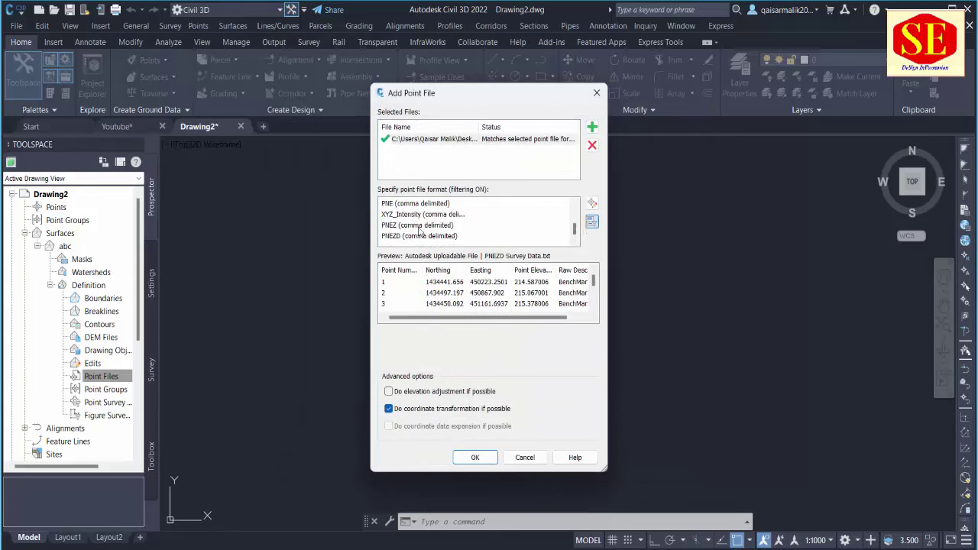
{"action": "left_click", "coordinate": [399, 238]}
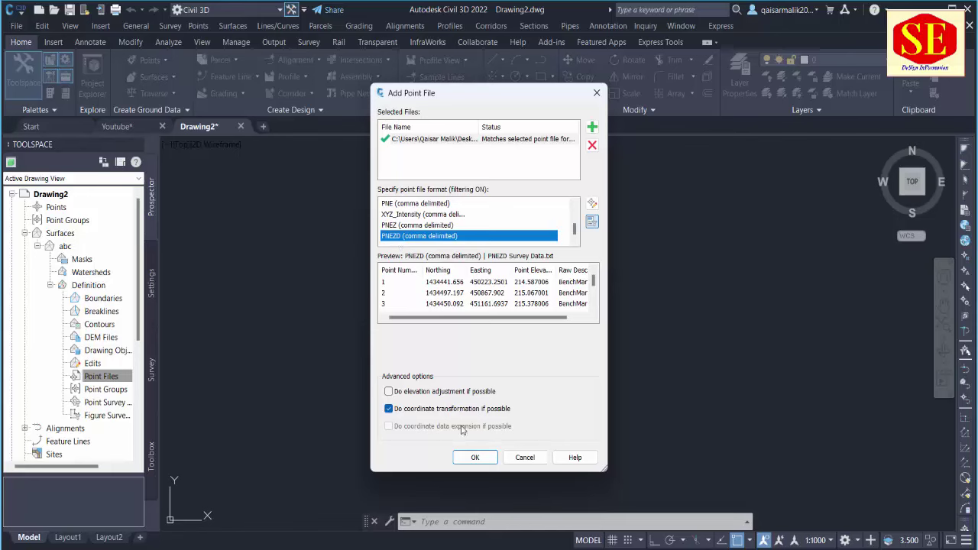
{"action": "left_click", "coordinate": [476, 458]}
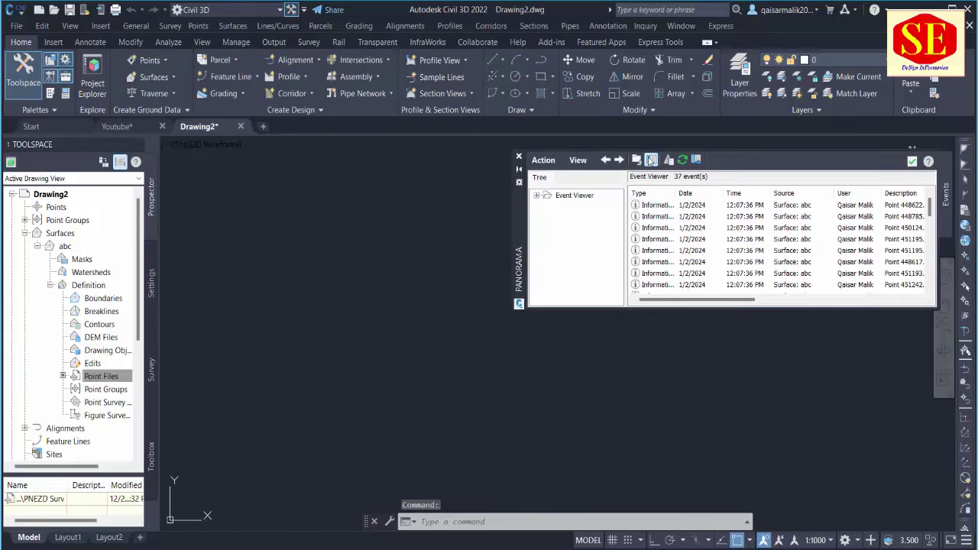
Step: Close the event log, zoom extents with Z/E, and select surface abc
{"action": "left_click", "coordinate": [912, 163]}
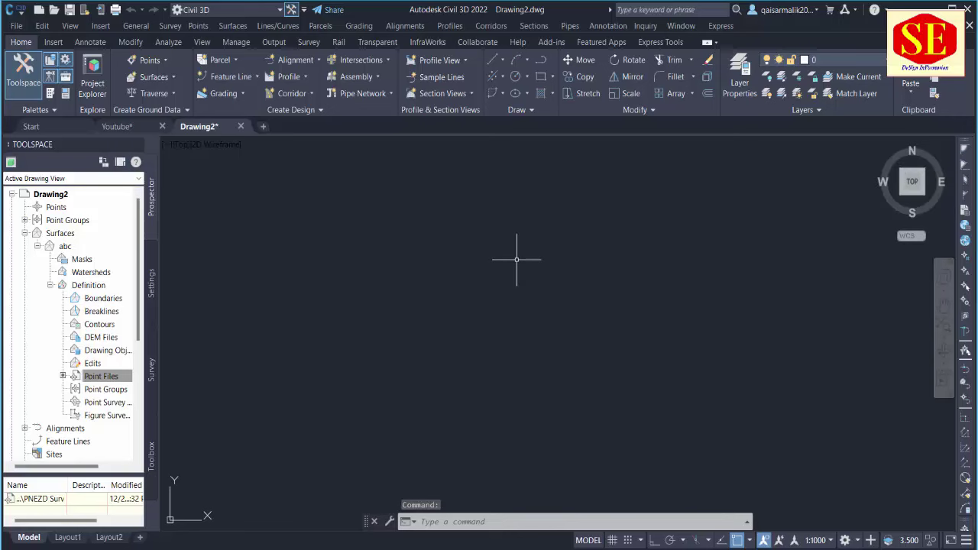
{"action": "type", "text": "z"}
{"action": "key", "text": "Return"}
{"action": "type", "text": "e"}
{"action": "key", "text": "Return"}
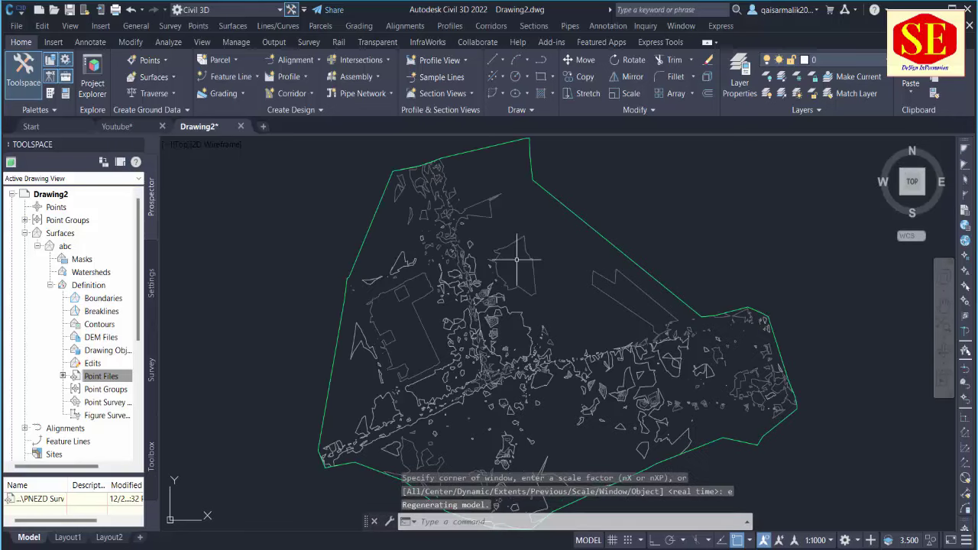
{"action": "middle_click_drag", "start_coordinate": [558, 284], "coordinate": [573, 210]}
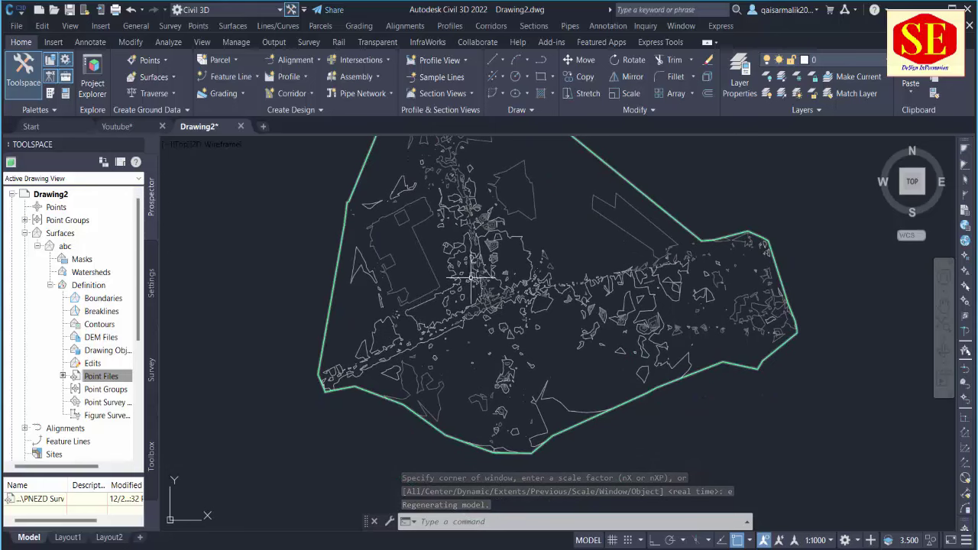
{"action": "middle_click_drag", "start_coordinate": [479, 158], "coordinate": [488, 204]}
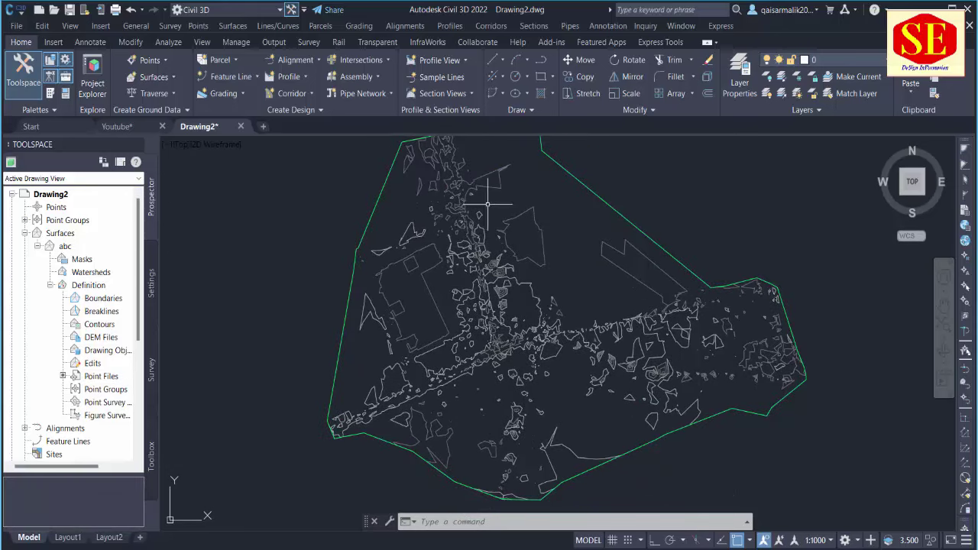
{"action": "left_click", "coordinate": [429, 181]}
{"action": "right_click", "coordinate": [433, 184]}
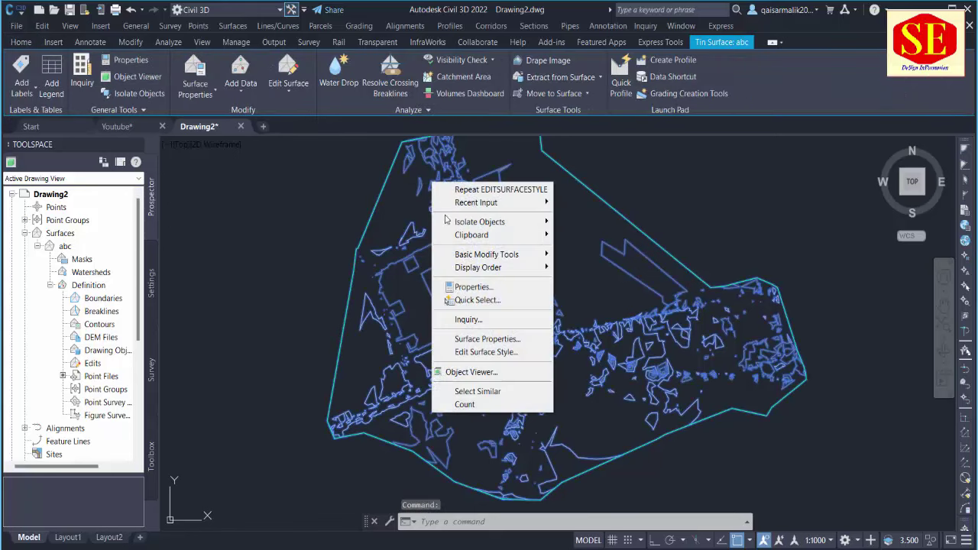
Step: Set the surface style's contours to 0.100m minor and 0.500m major intervals with smoothing on
{"action": "left_click", "coordinate": [494, 353]}
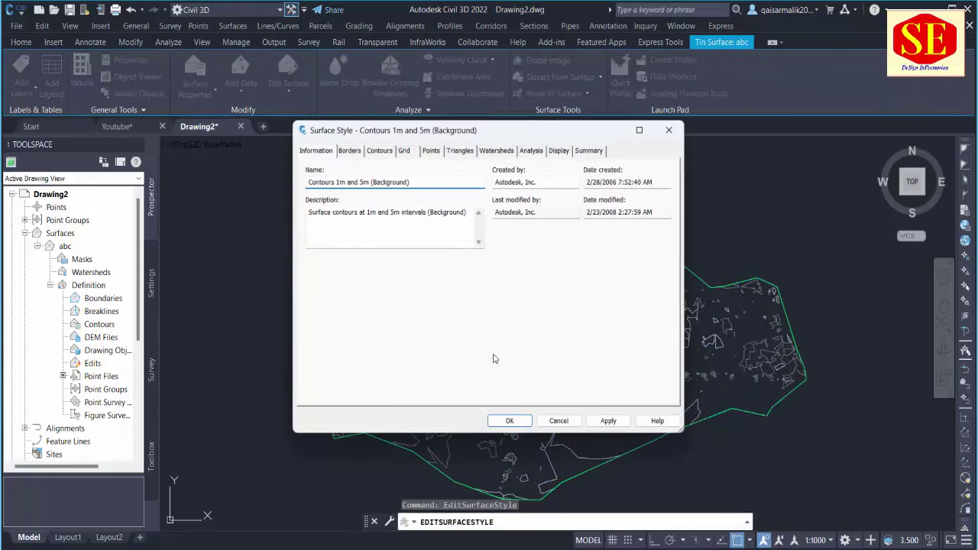
{"action": "left_click", "coordinate": [349, 153]}
{"action": "left_click", "coordinate": [374, 153]}
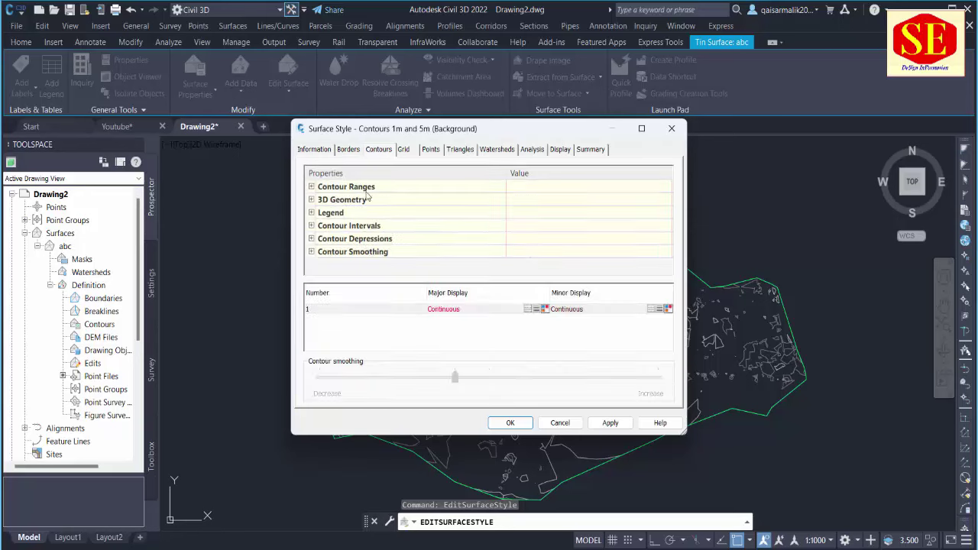
{"action": "left_click", "coordinate": [311, 226]}
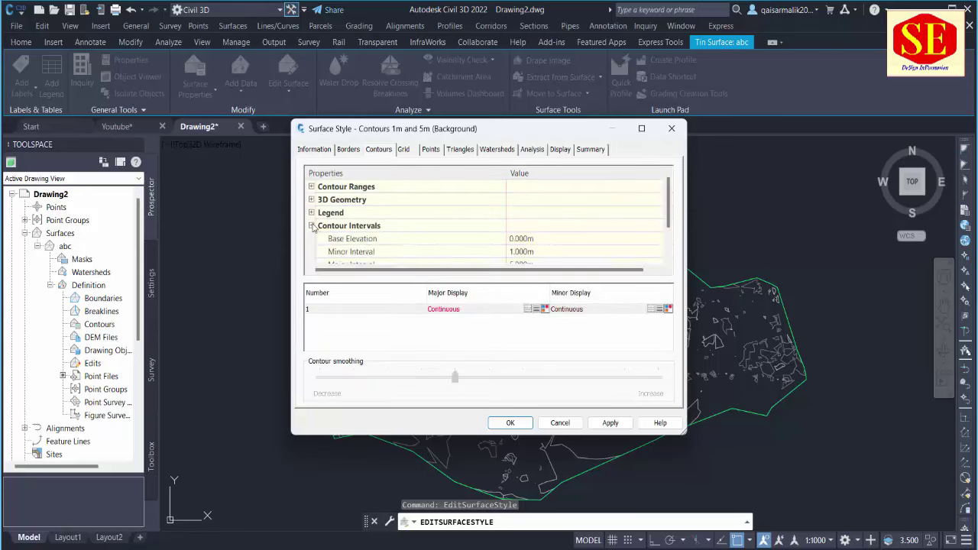
{"action": "left_click", "coordinate": [538, 253]}
{"action": "type", "text": ".1"}
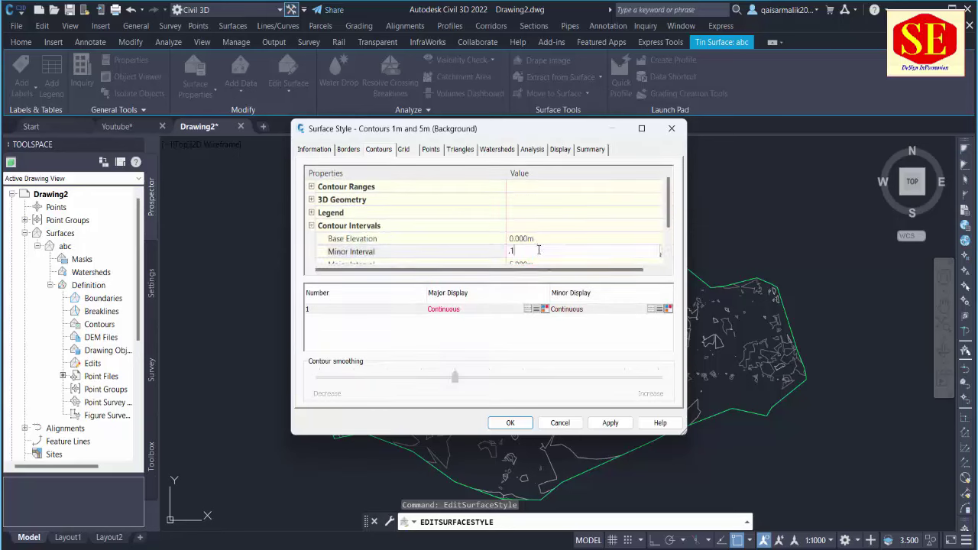
{"action": "key", "text": "Return"}
{"action": "scroll", "coordinate": [534, 208], "scroll_direction": "down", "scroll_amount": 1}
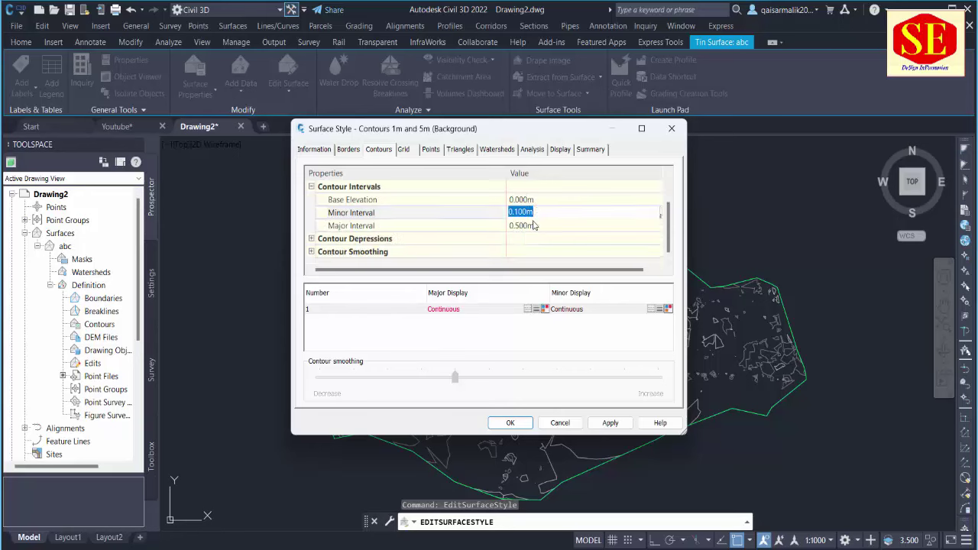
{"action": "left_click", "coordinate": [535, 226]}
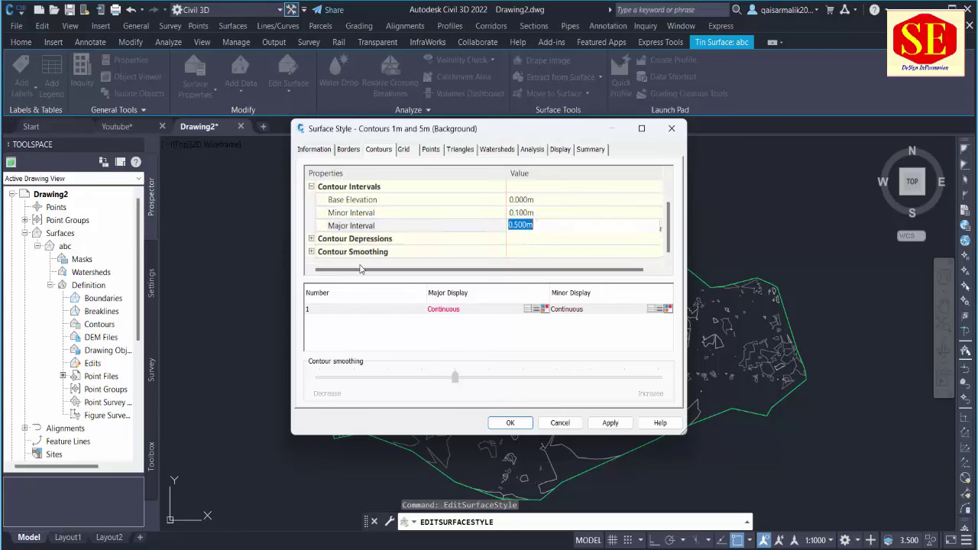
{"action": "left_click", "coordinate": [333, 243]}
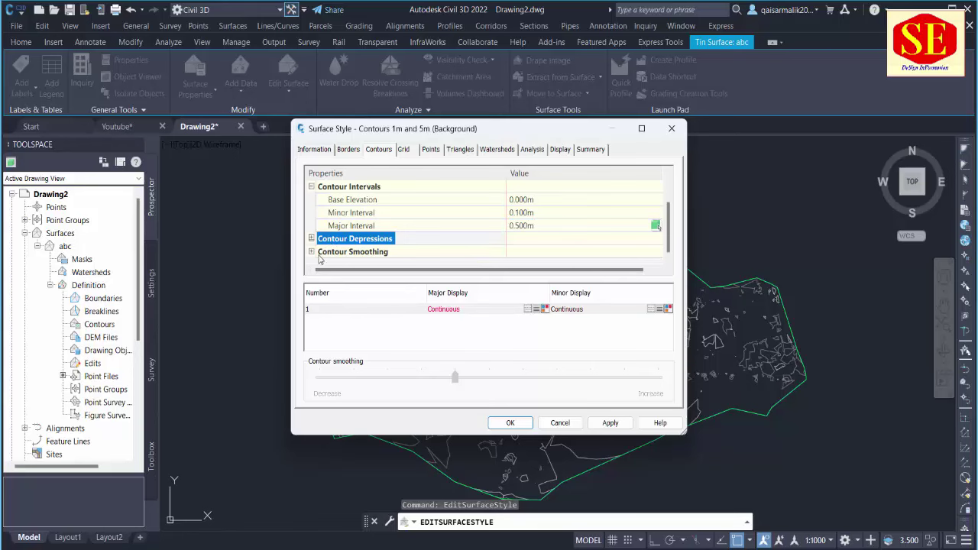
{"action": "left_click", "coordinate": [312, 252]}
{"action": "left_click", "coordinate": [523, 240]}
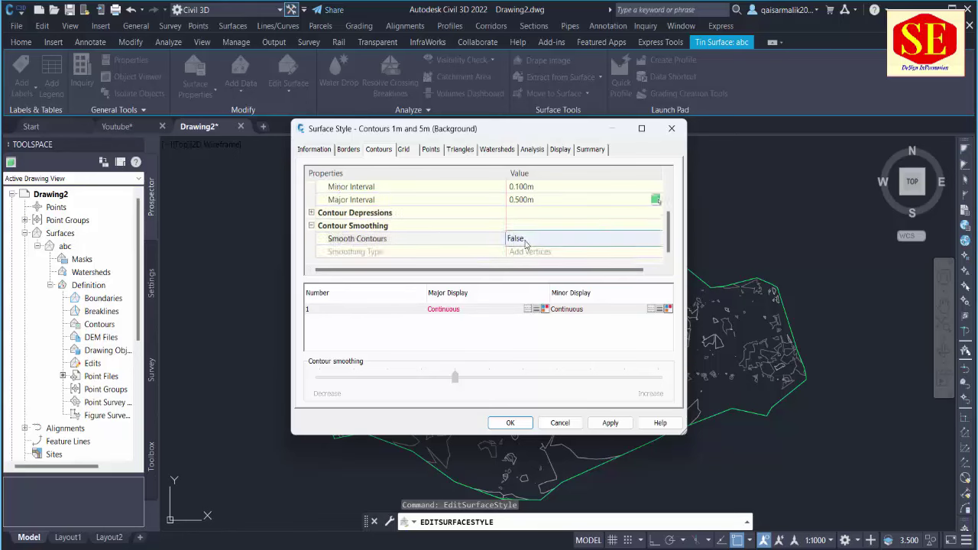
{"action": "left_click", "coordinate": [524, 244]}
{"action": "left_click", "coordinate": [514, 264]}
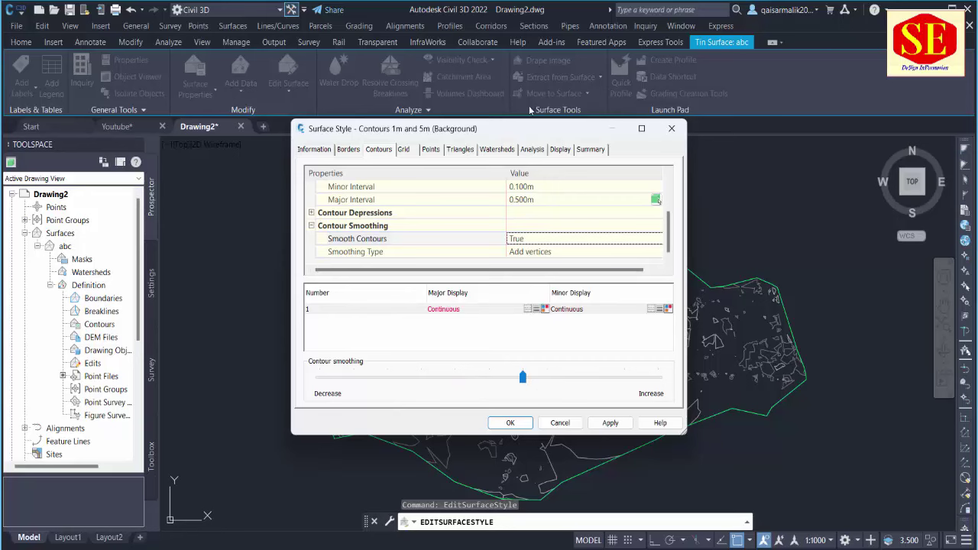
Step: Make the major contours red in the style's Display settings and apply it
{"action": "left_click", "coordinate": [562, 149]}
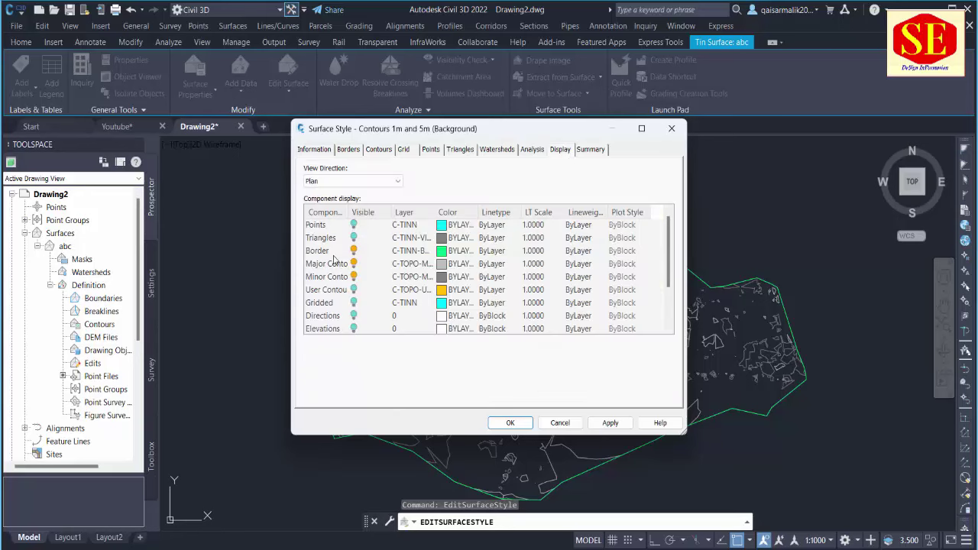
{"action": "left_click", "coordinate": [440, 266]}
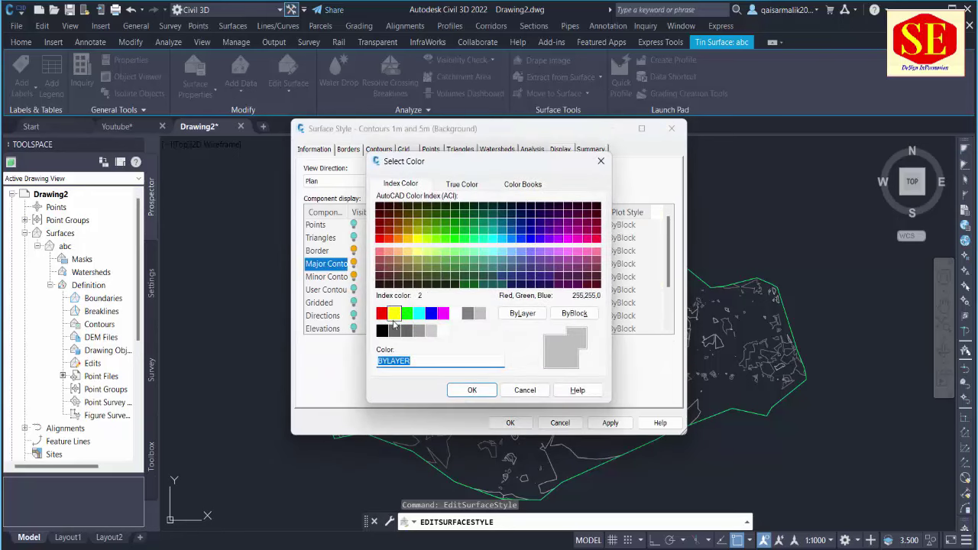
{"action": "left_click", "coordinate": [383, 313]}
{"action": "left_click", "coordinate": [472, 390]}
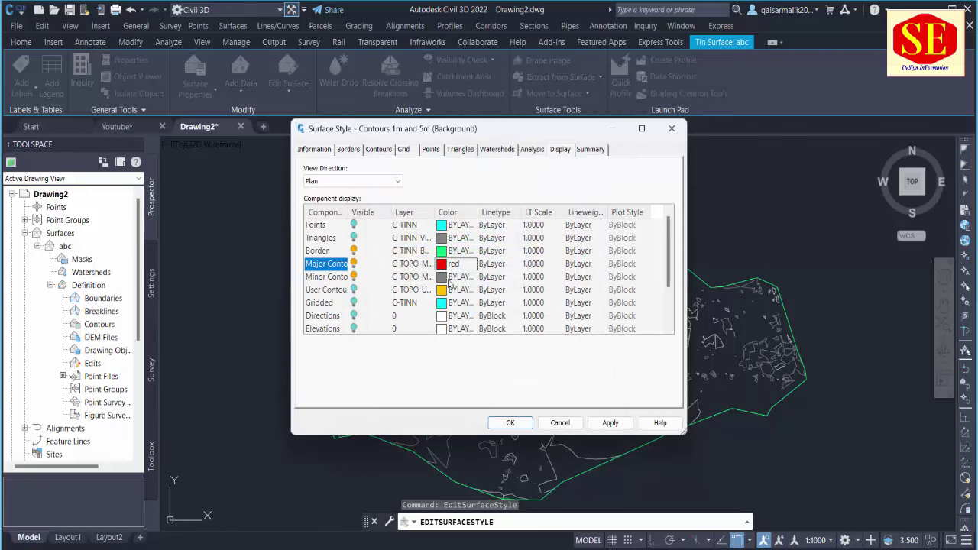
{"action": "left_click", "coordinate": [611, 423]}
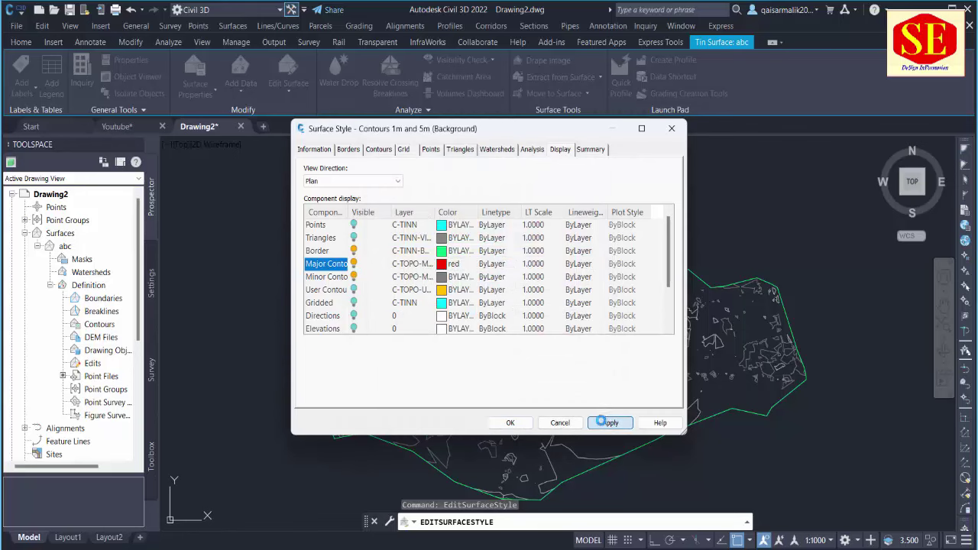
{"action": "left_click", "coordinate": [510, 422]}
{"action": "scroll", "coordinate": [468, 237], "scroll_direction": "down", "scroll_amount": 1}
{"action": "scroll", "coordinate": [463, 223], "scroll_direction": "down", "scroll_amount": 1}
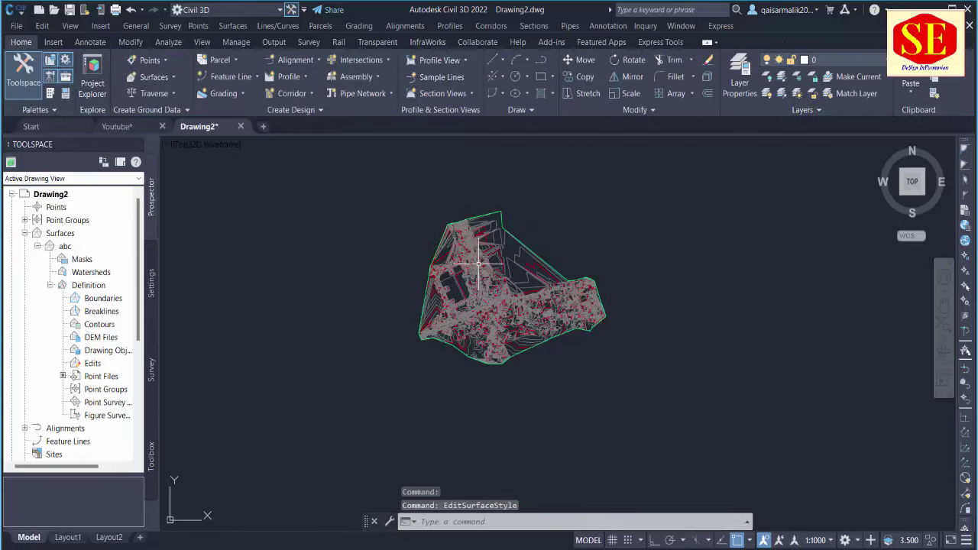
Step: Label abc's contours with Contour - Multiple along a three-point line across the surface
{"action": "left_click", "coordinate": [463, 224]}
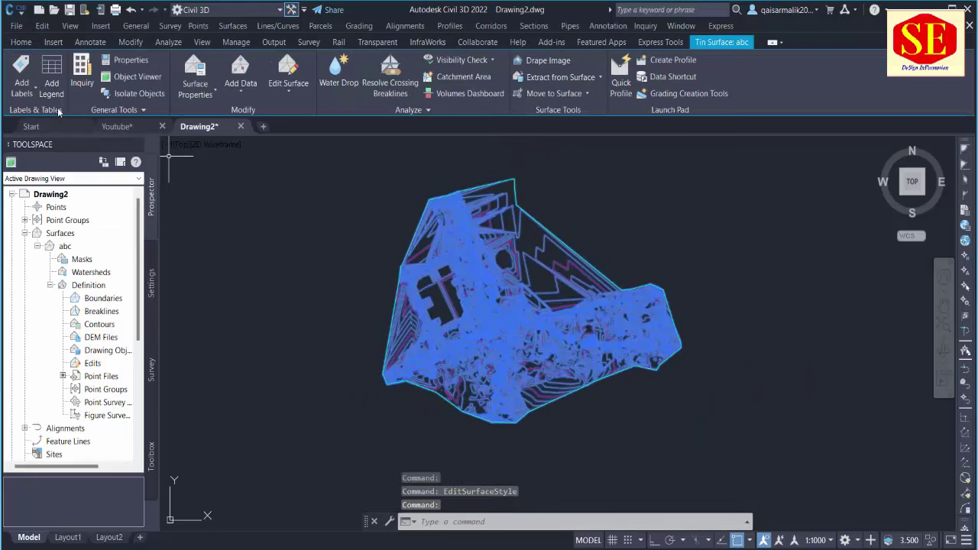
{"action": "left_click", "coordinate": [29, 93]}
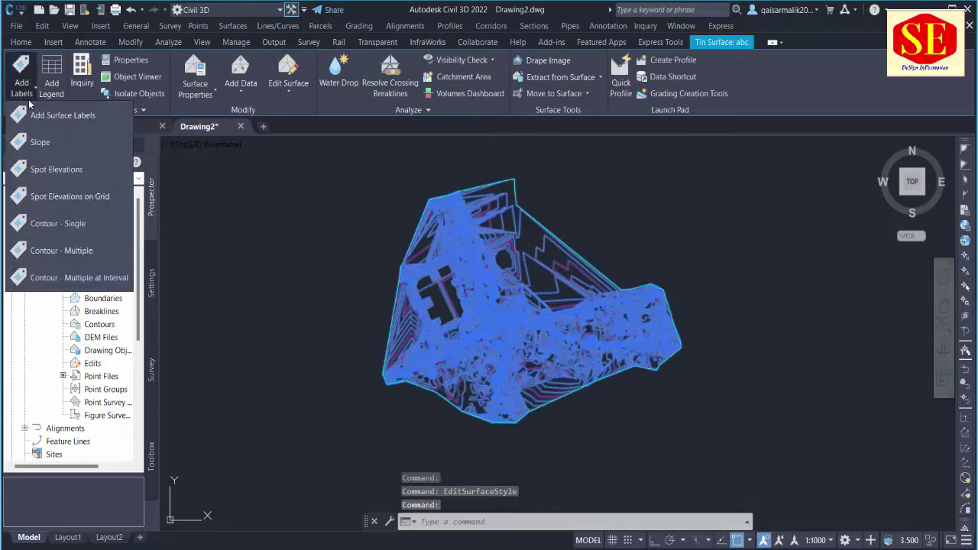
{"action": "left_click", "coordinate": [77, 251]}
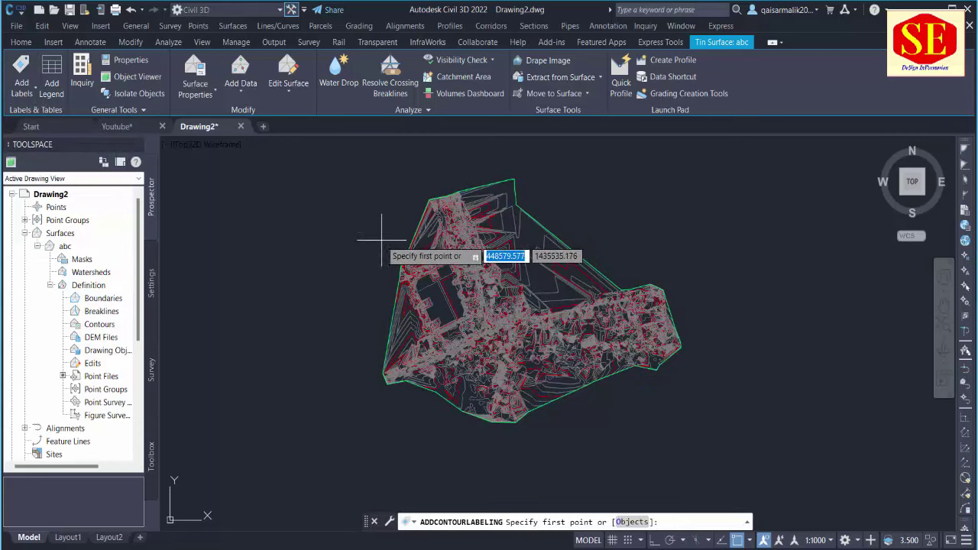
{"action": "left_click", "coordinate": [386, 210]}
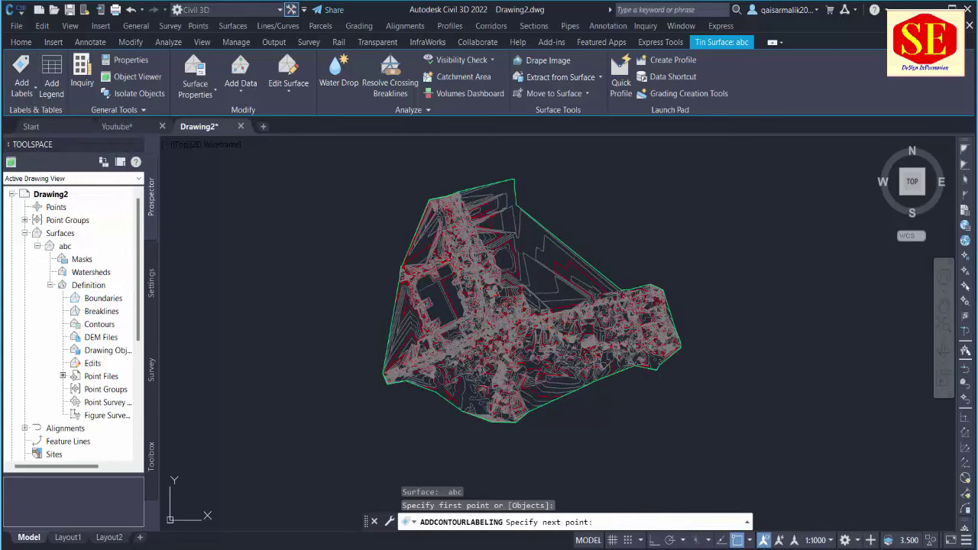
{"action": "left_click", "coordinate": [663, 396]}
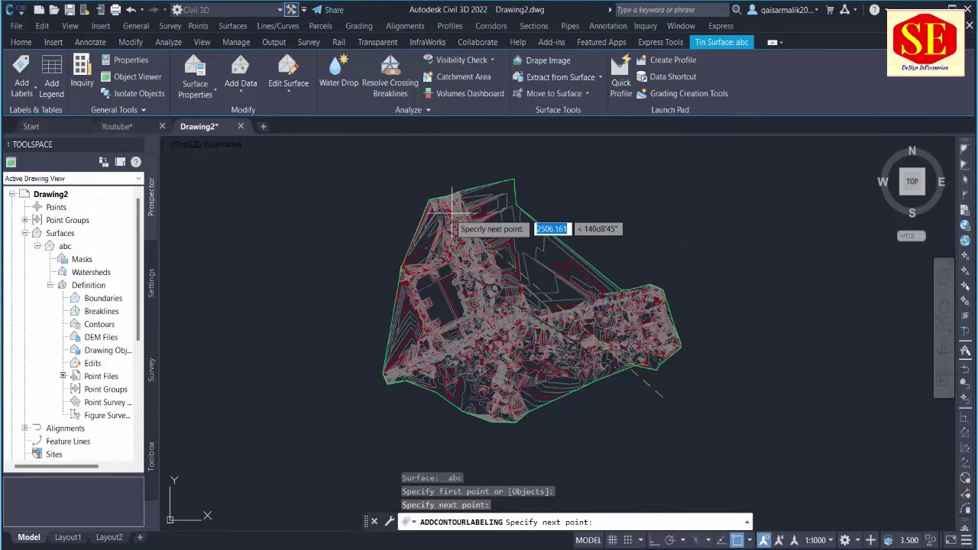
{"action": "left_click", "coordinate": [423, 183]}
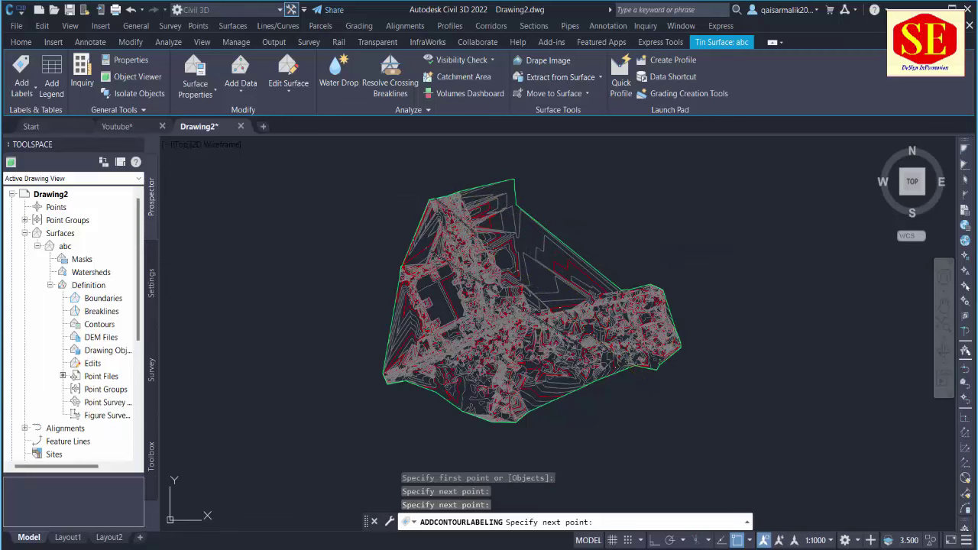
{"action": "key", "text": "Return"}
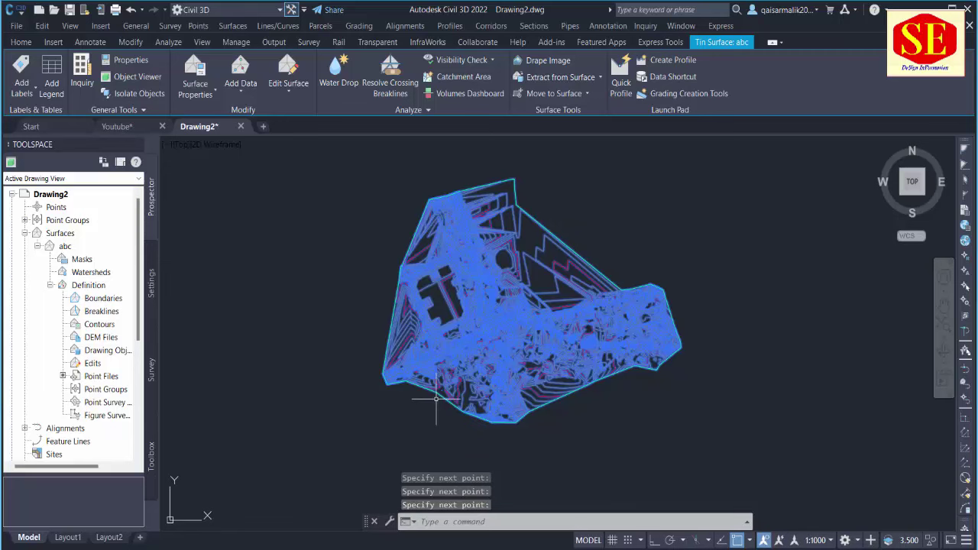
Step: Zoom in to check the contour labels, then switch to the Youtube drawing
{"action": "scroll", "coordinate": [530, 355], "scroll_direction": "up", "scroll_amount": 2}
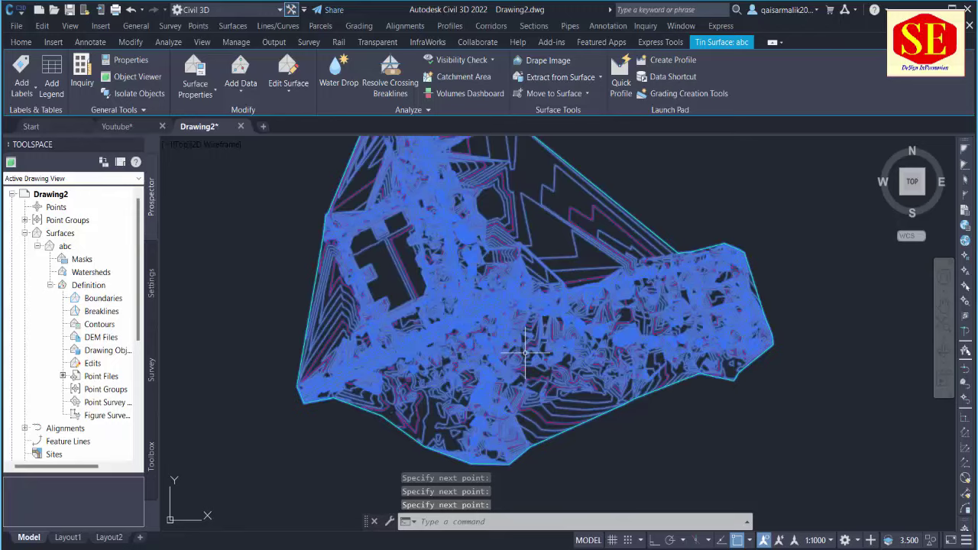
{"action": "scroll", "coordinate": [524, 368], "scroll_direction": "up", "scroll_amount": 3}
{"action": "scroll", "coordinate": [457, 264], "scroll_direction": "down", "scroll_amount": 2}
{"action": "key", "text": "Escape"}
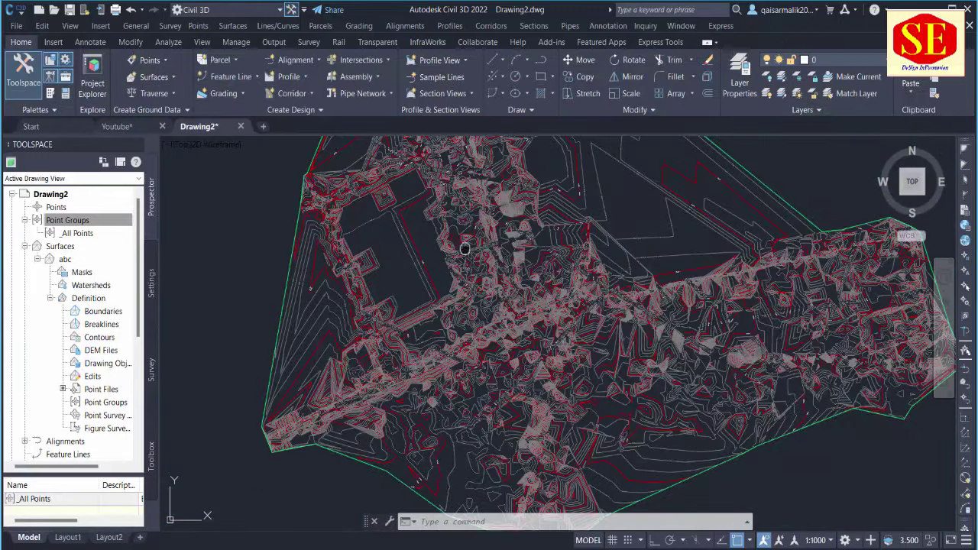
{"action": "scroll", "coordinate": [464, 247], "scroll_direction": "down", "scroll_amount": 6}
{"action": "scroll", "coordinate": [535, 333], "scroll_direction": "up", "scroll_amount": 2}
{"action": "scroll", "coordinate": [448, 327], "scroll_direction": "up", "scroll_amount": 4}
{"action": "scroll", "coordinate": [555, 313], "scroll_direction": "up", "scroll_amount": 3}
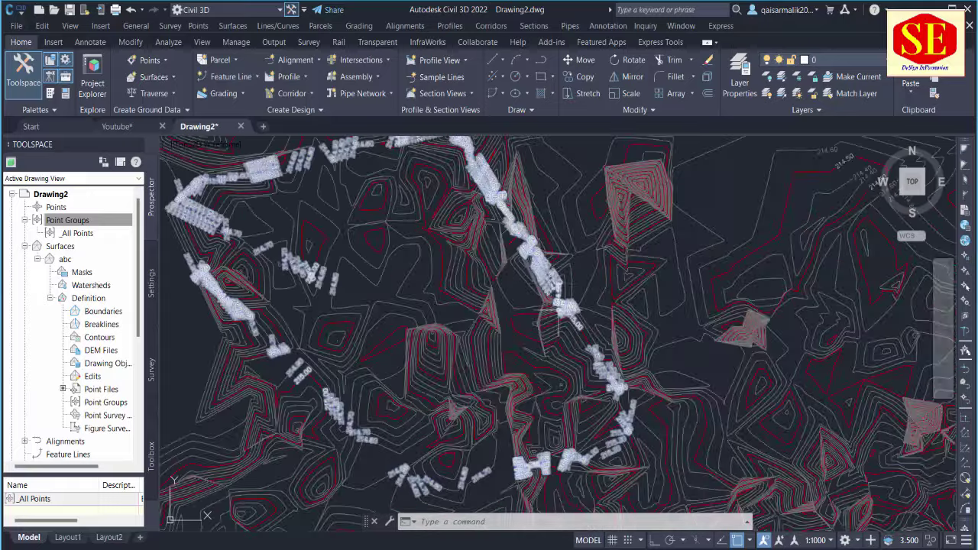
{"action": "scroll", "coordinate": [349, 323], "scroll_direction": "up", "scroll_amount": 3}
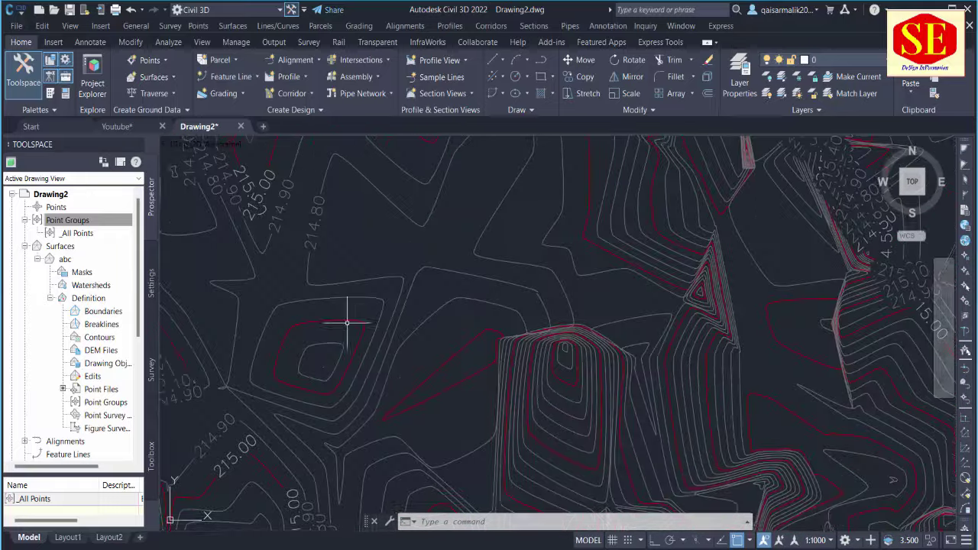
{"action": "scroll", "coordinate": [551, 436], "scroll_direction": "up", "scroll_amount": 2}
{"action": "scroll", "coordinate": [551, 436], "scroll_direction": "down", "scroll_amount": 3}
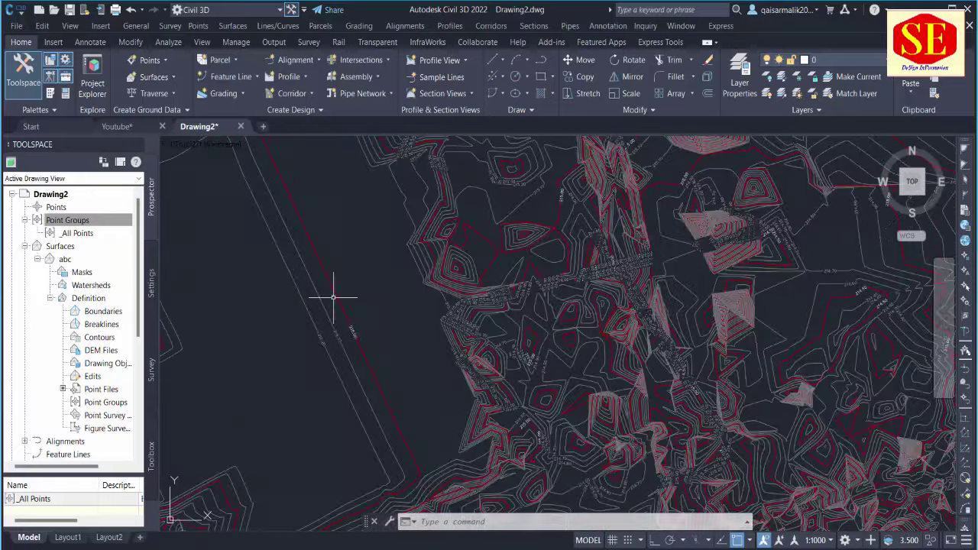
{"action": "left_click", "coordinate": [117, 126]}
Step: Set Youtube.dwg's annotation scale to 1:100, then return to Drawing2
{"action": "scroll", "coordinate": [535, 329], "scroll_direction": "up", "scroll_amount": 5}
{"action": "scroll", "coordinate": [565, 352], "scroll_direction": "up", "scroll_amount": 2}
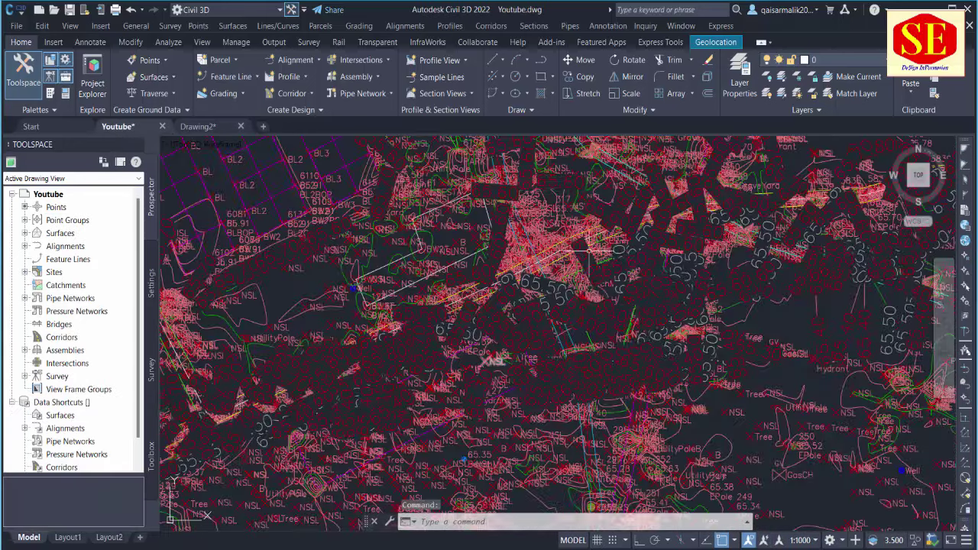
{"action": "middle_click_drag", "start_coordinate": [551, 336], "coordinate": [584, 365]}
{"action": "left_click", "coordinate": [808, 541]}
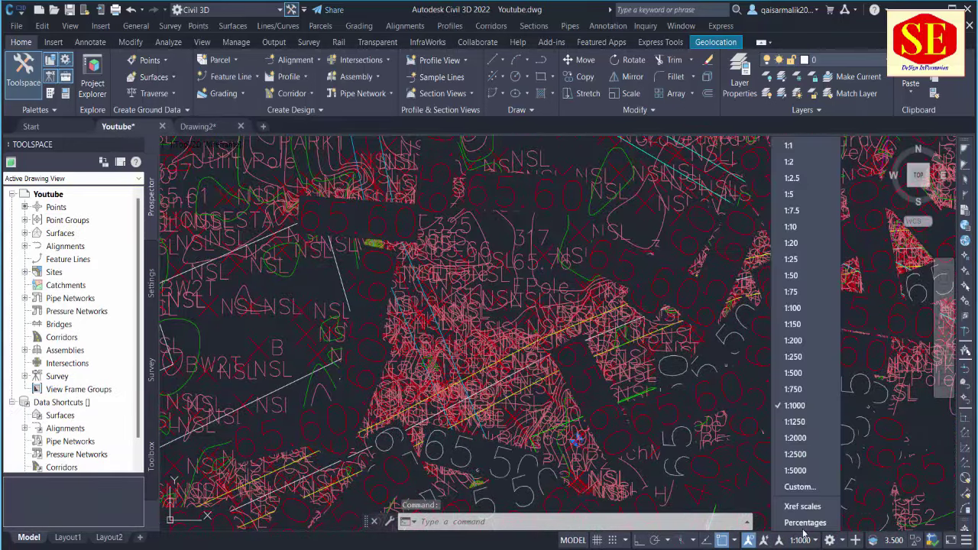
{"action": "left_click", "coordinate": [804, 310]}
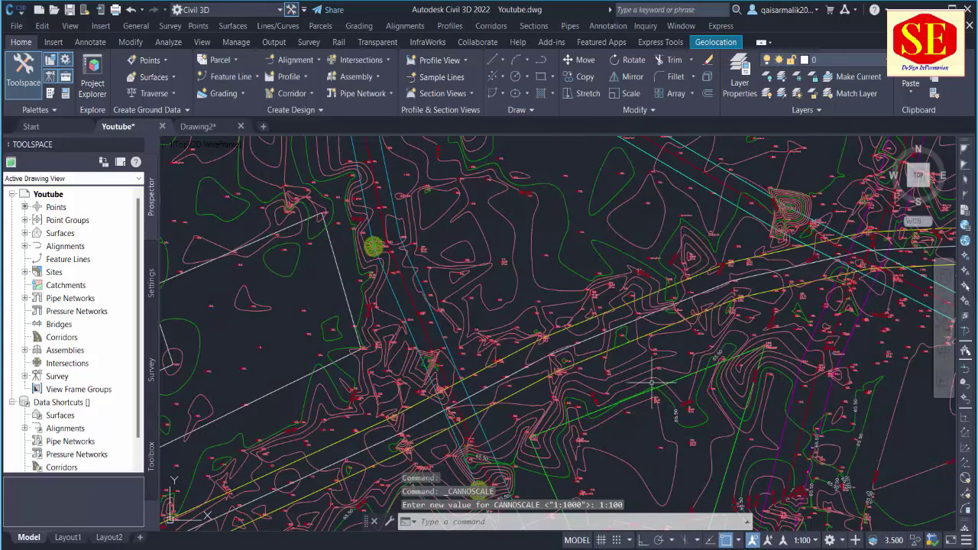
{"action": "scroll", "coordinate": [558, 336], "scroll_direction": "up", "scroll_amount": 2}
{"action": "scroll", "coordinate": [566, 305], "scroll_direction": "down", "scroll_amount": 5}
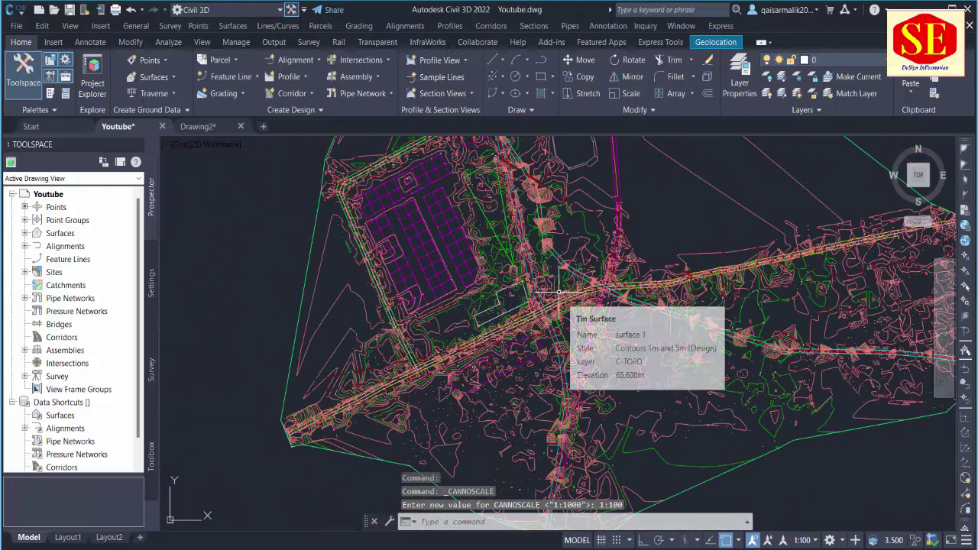
{"action": "left_click", "coordinate": [198, 126]}
Step: Zoom out to view the whole labelled surface abc in Drawing2
{"action": "scroll", "coordinate": [545, 283], "scroll_direction": "down", "scroll_amount": 5}
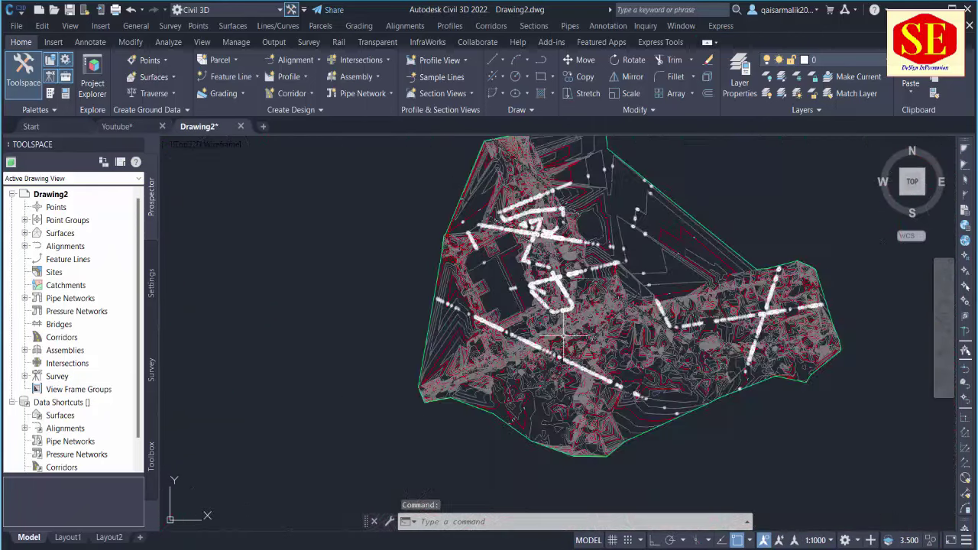